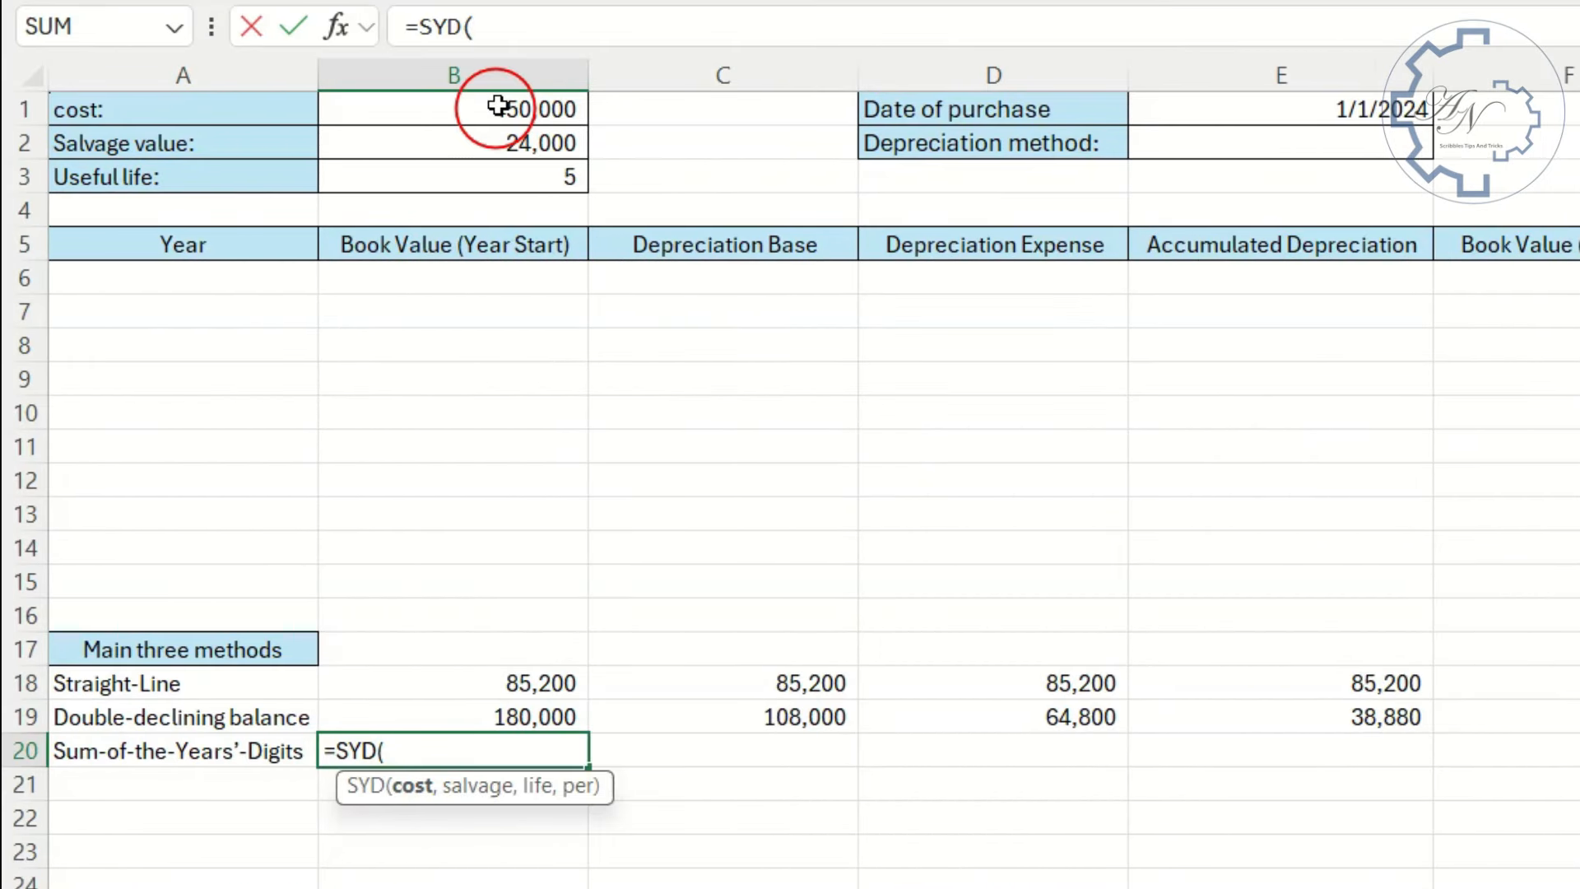
Complete the Sum-of-the-Years'-Digits formula in B20 as =SYD(B1,B2,B3,SEQUENCE(,B3)), accepting the closing-bracket correction.
click(498, 105)
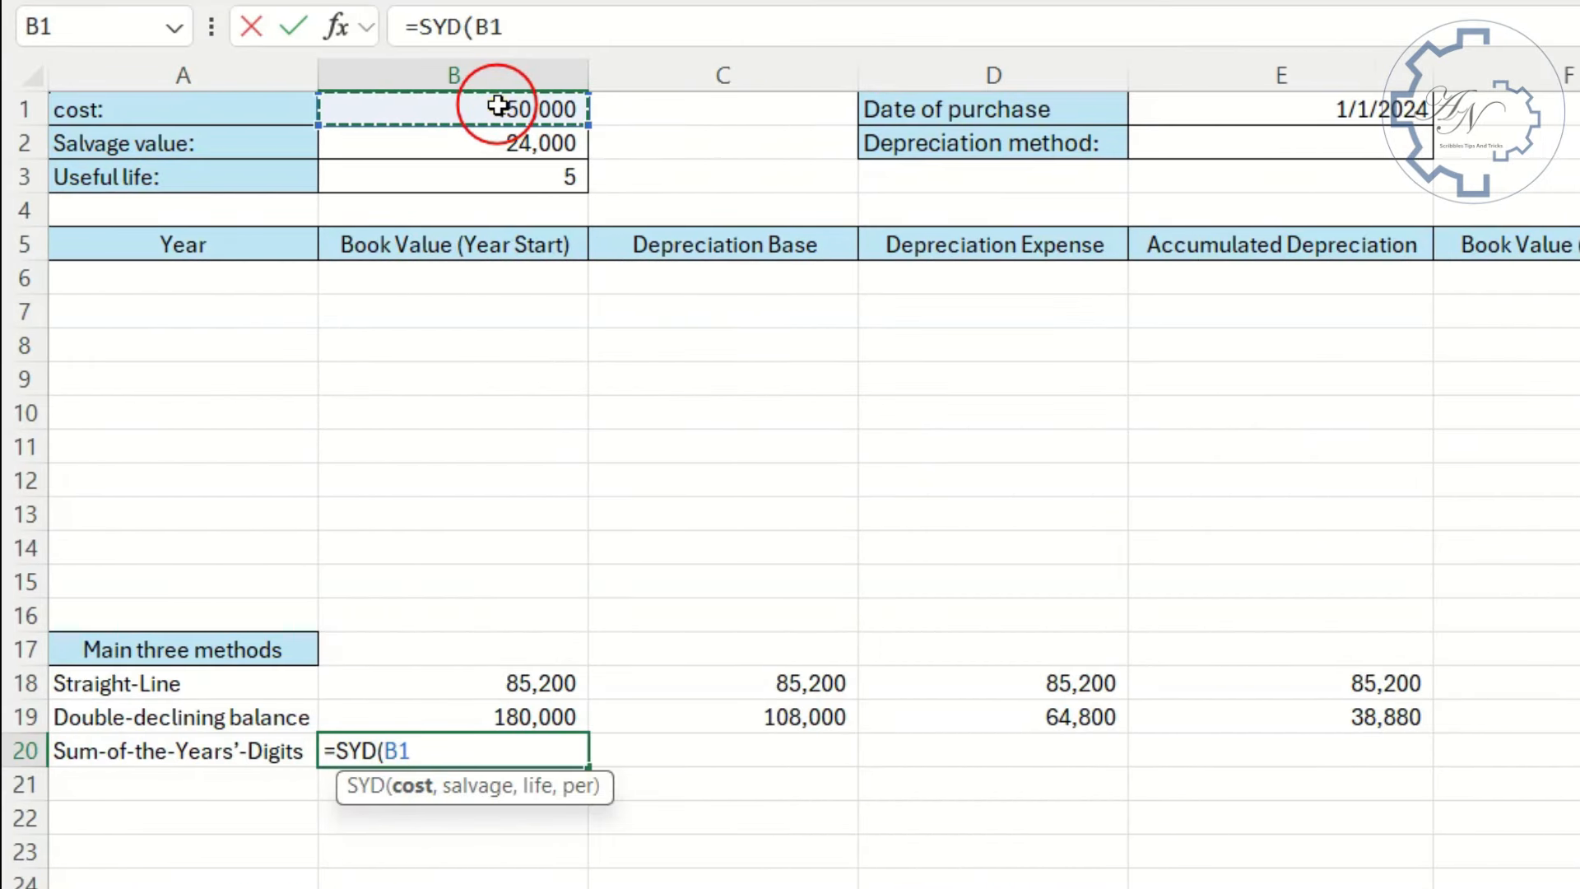
text(,)
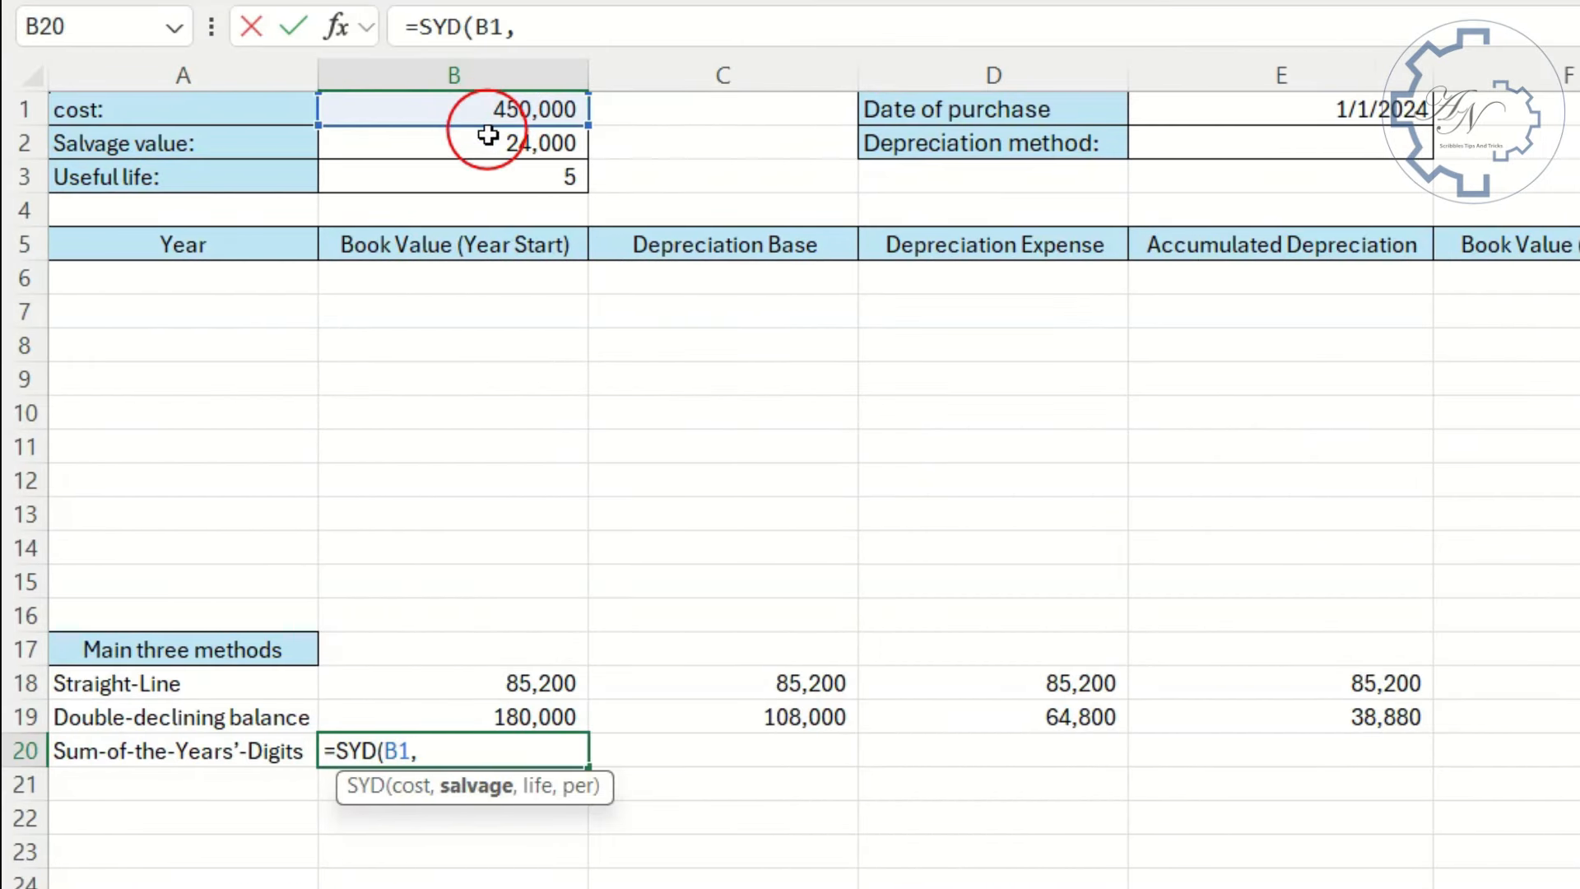
click(490, 140)
text(,)
click(495, 184)
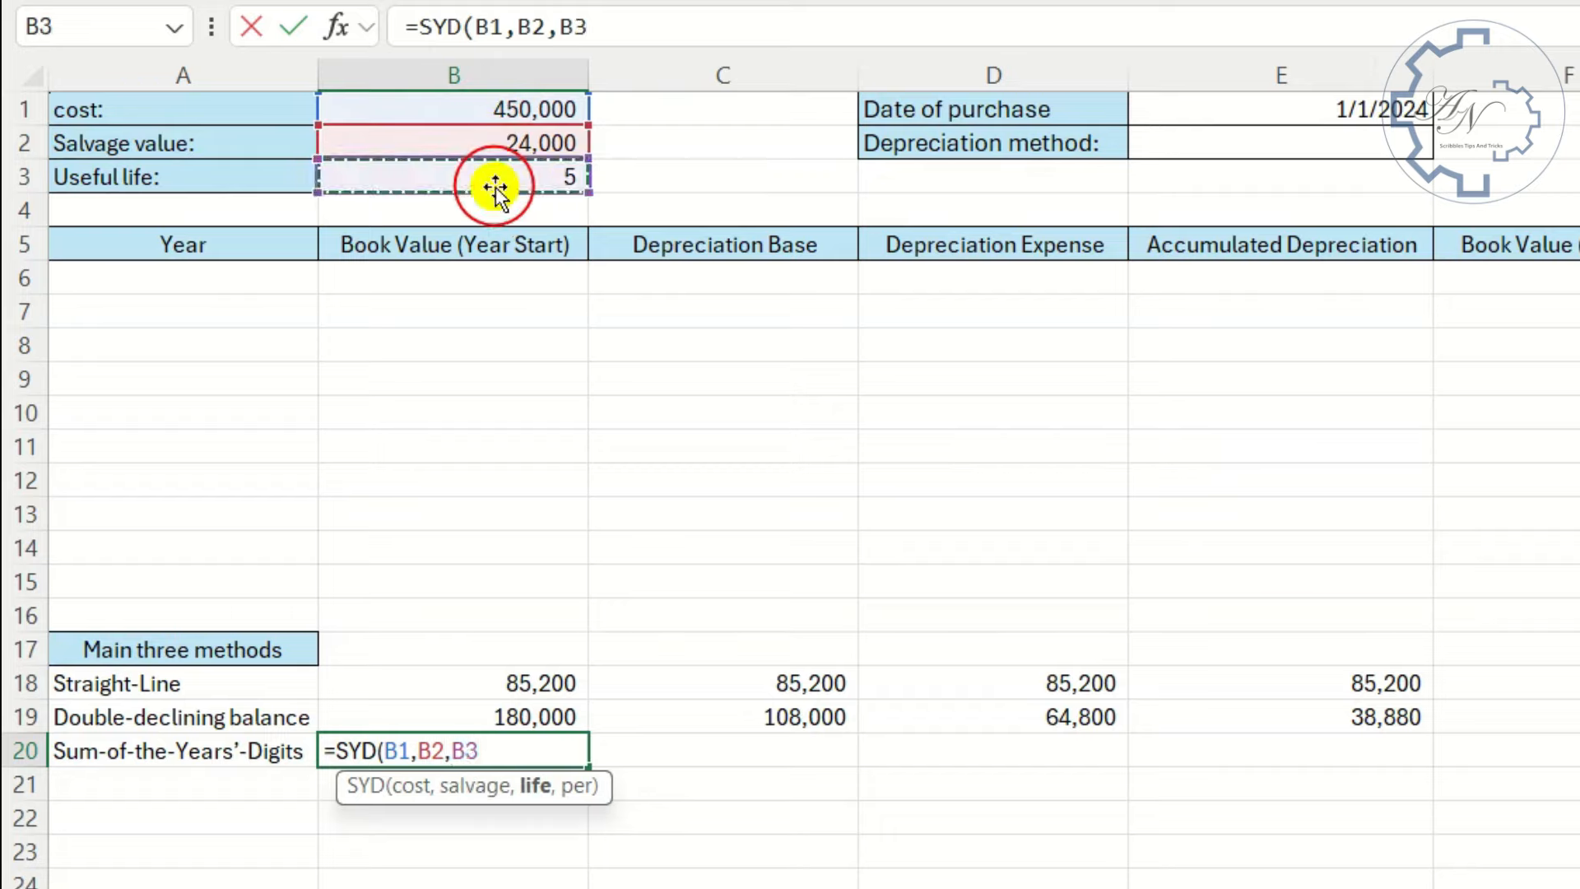
text(,)
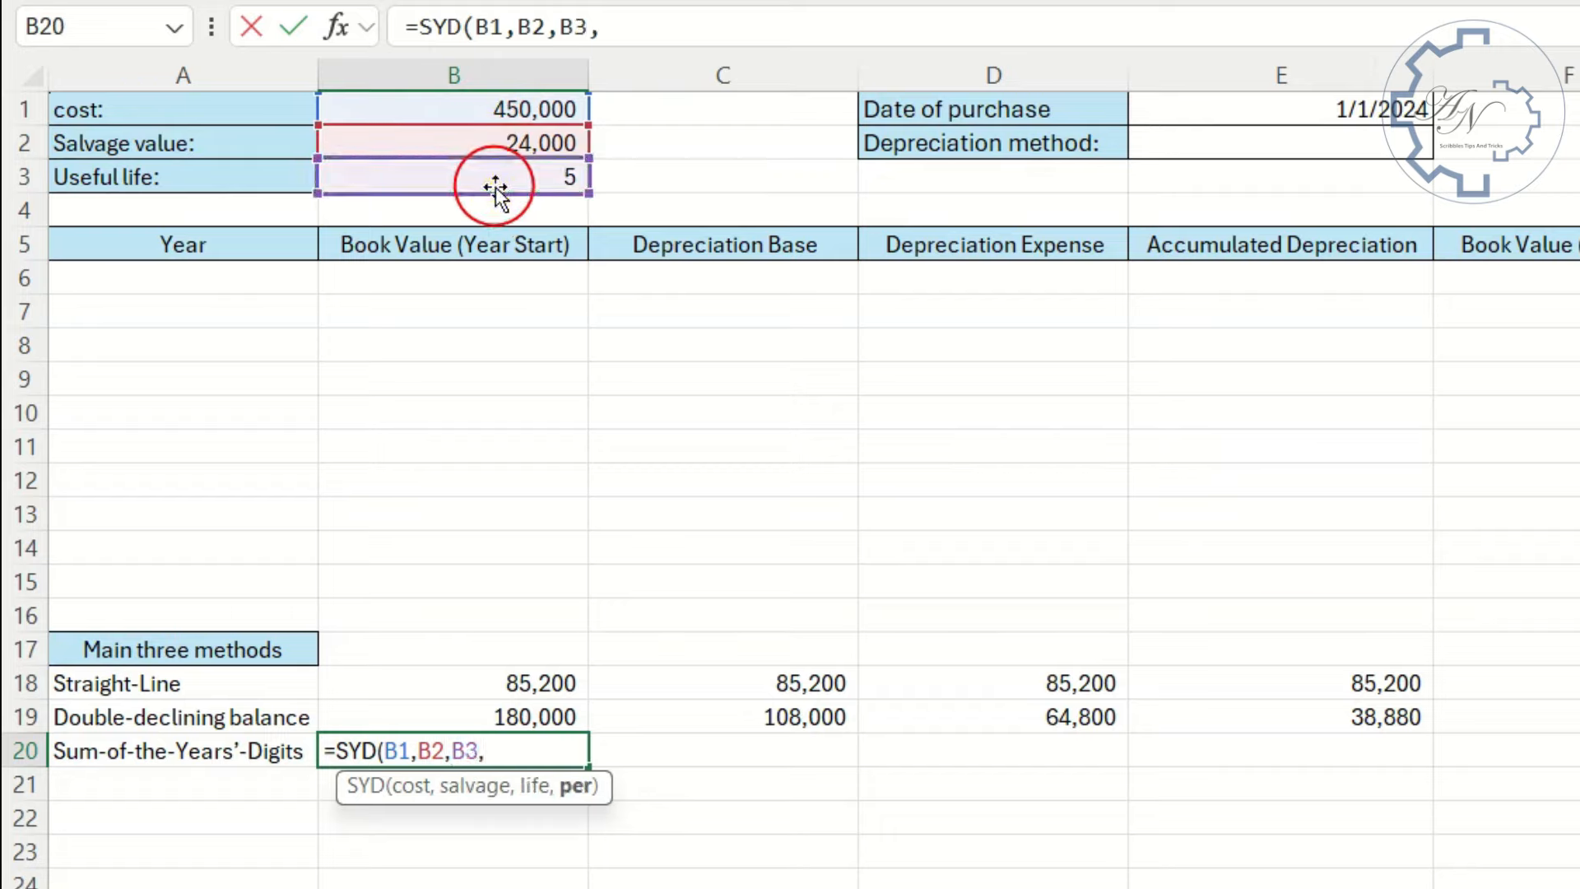
text(seq)
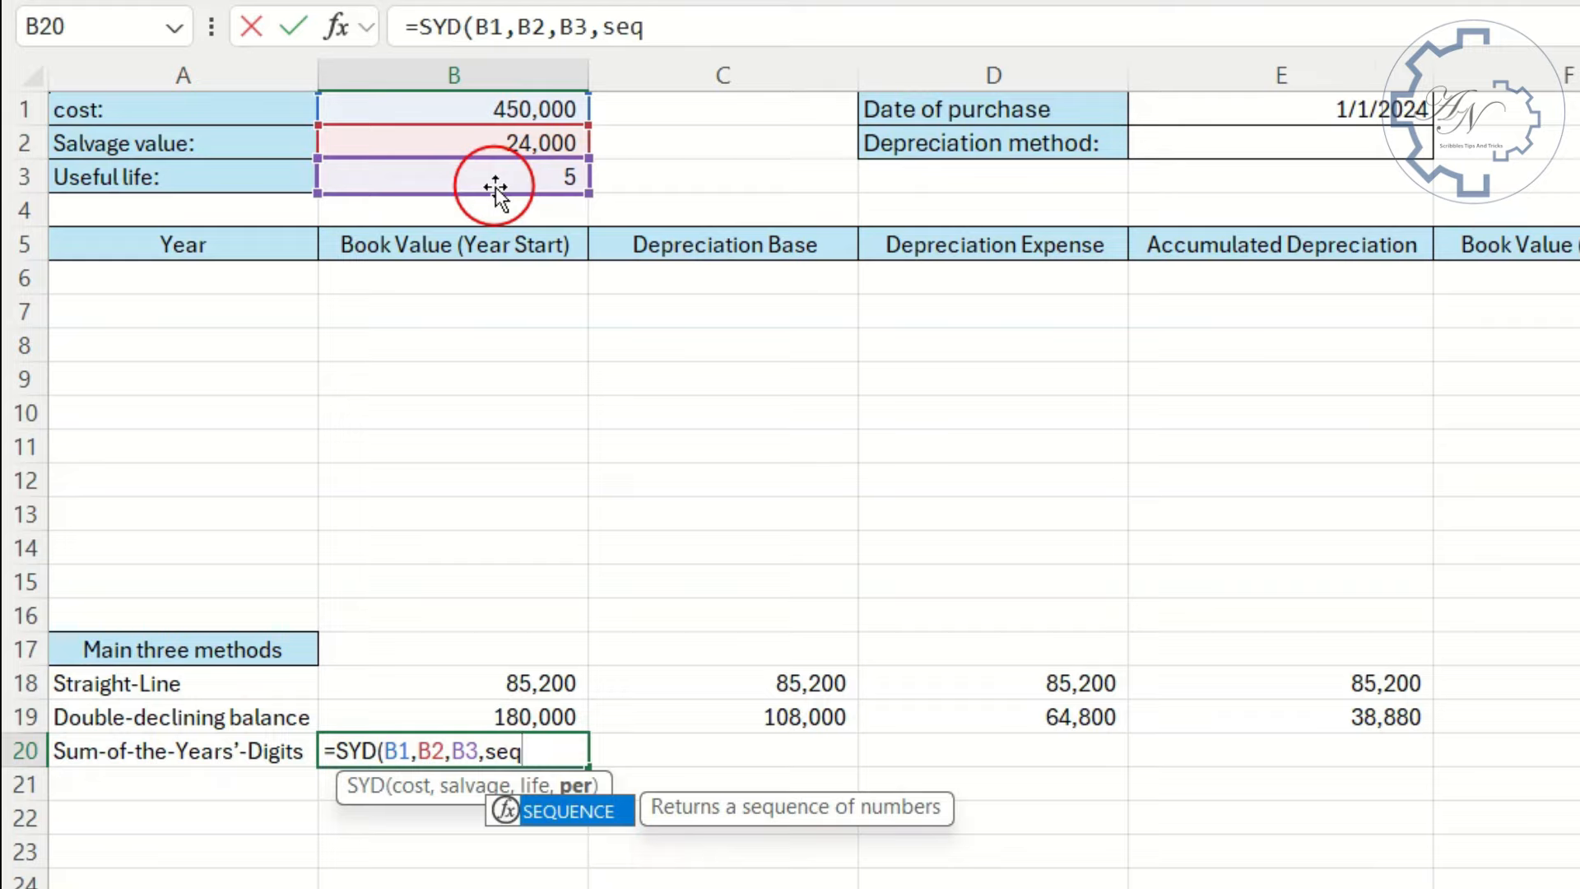
key(Tab)
text(,)
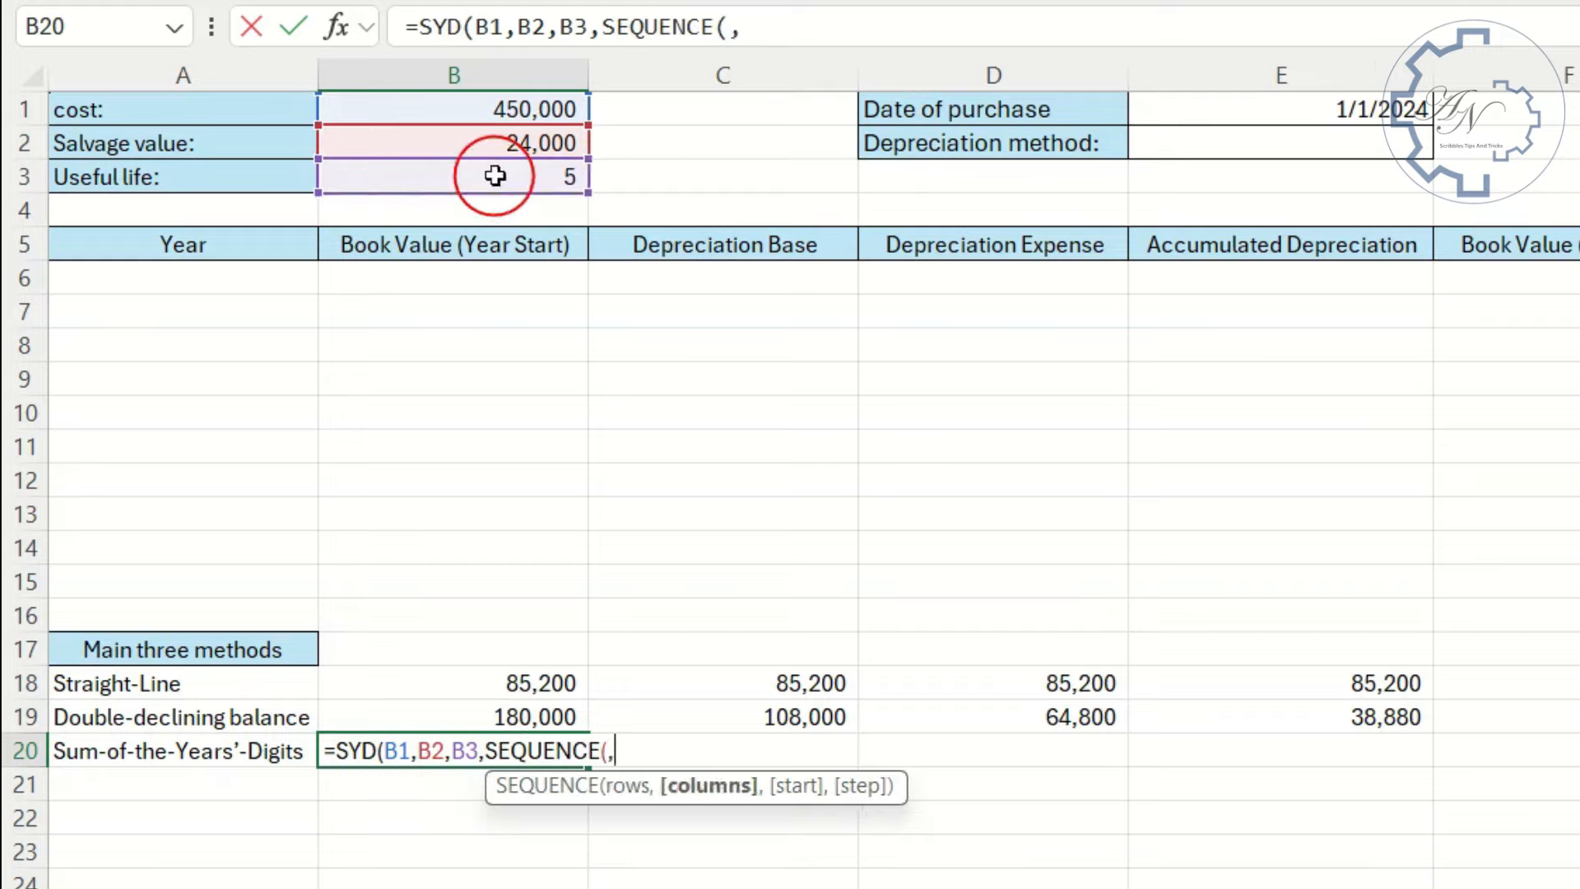
click(497, 170)
key(Return)
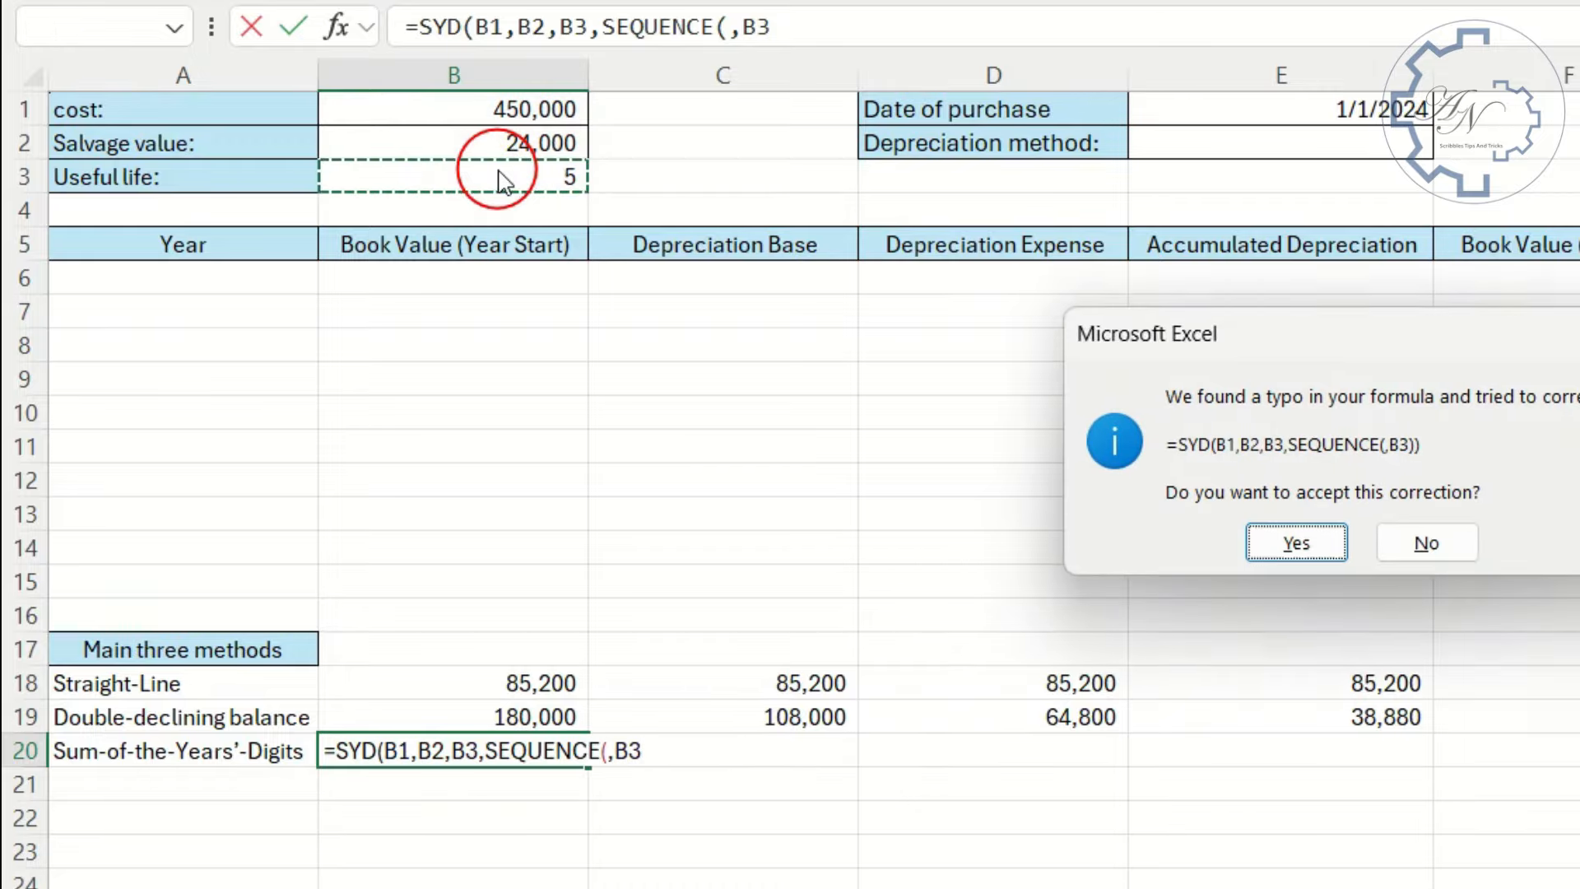
key(Return)
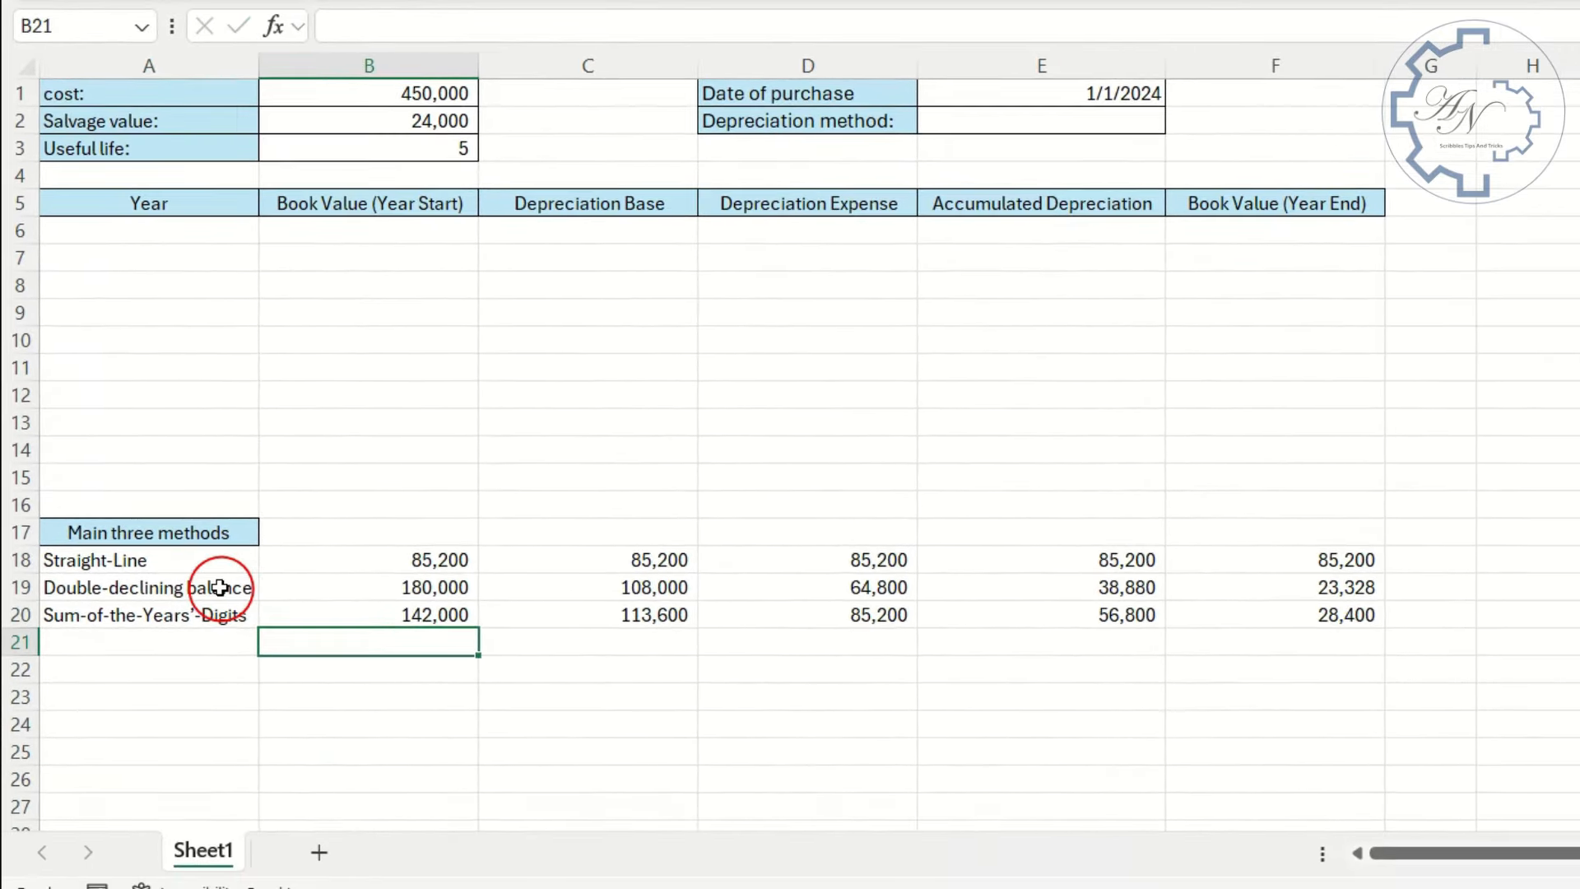
Set the useful life in B3 to 3 to test the three depreciation method rows.
click(223, 577)
click(209, 604)
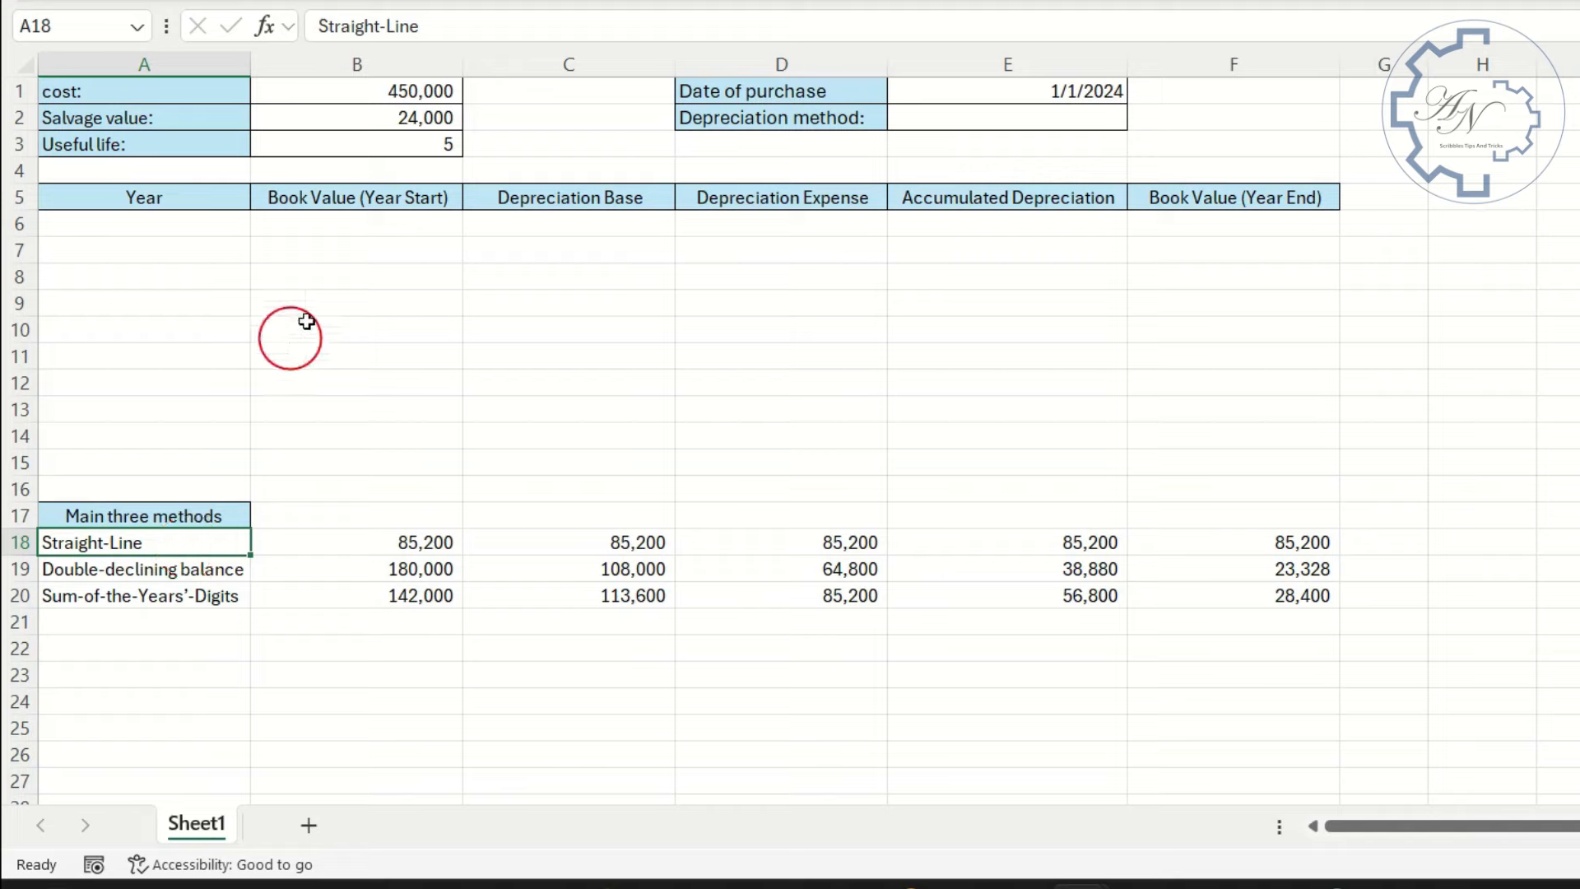
click(411, 141)
text(3)
key(Return)
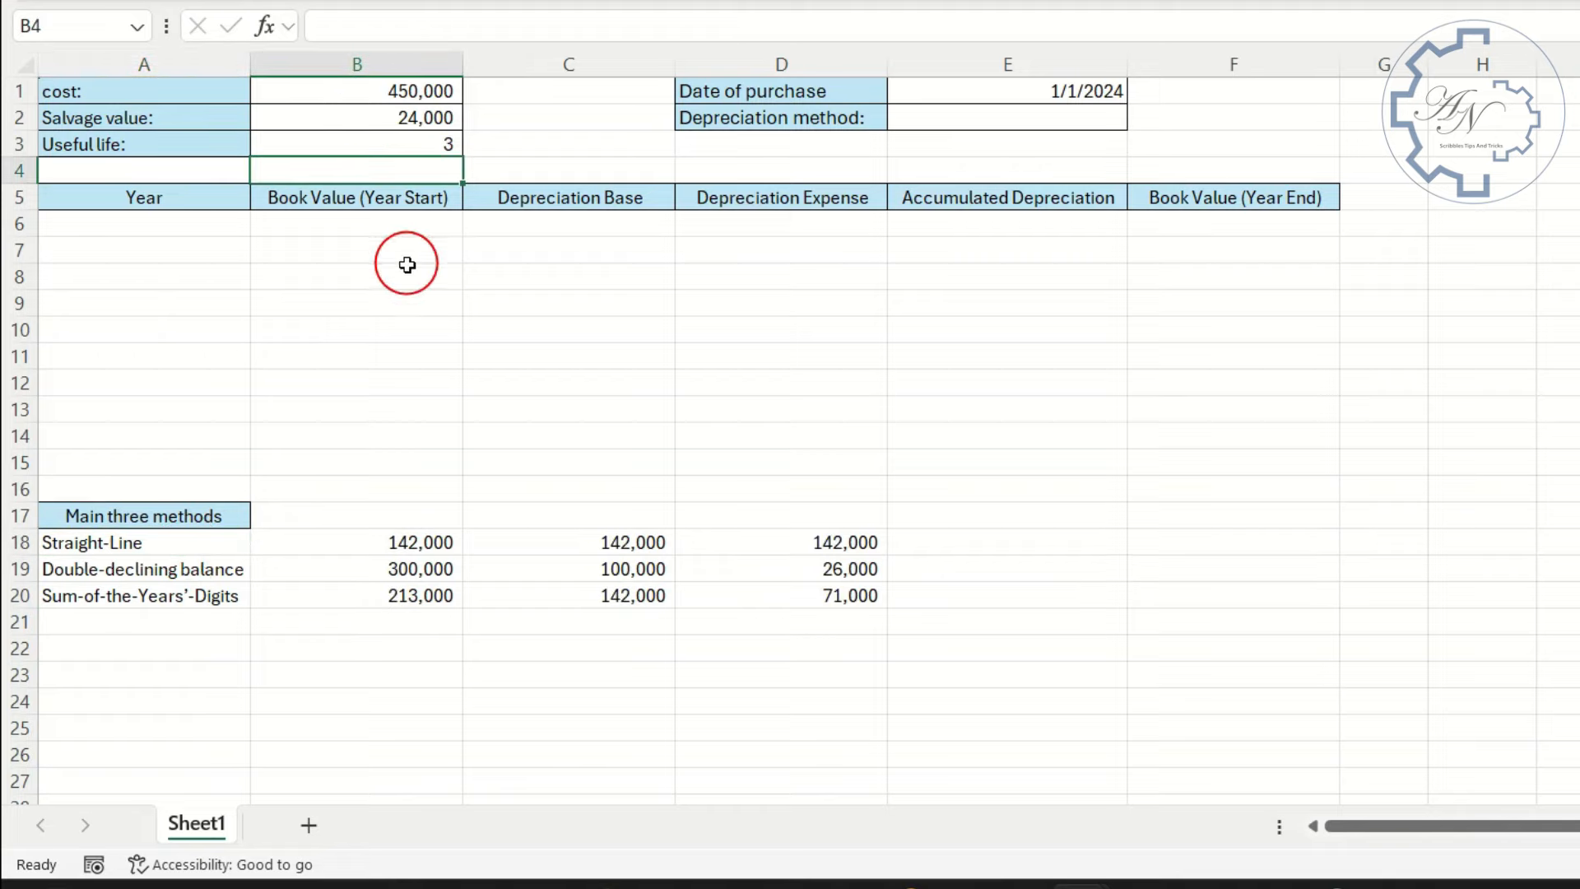
Set the useful life in B3 back to 5.
click(412, 135)
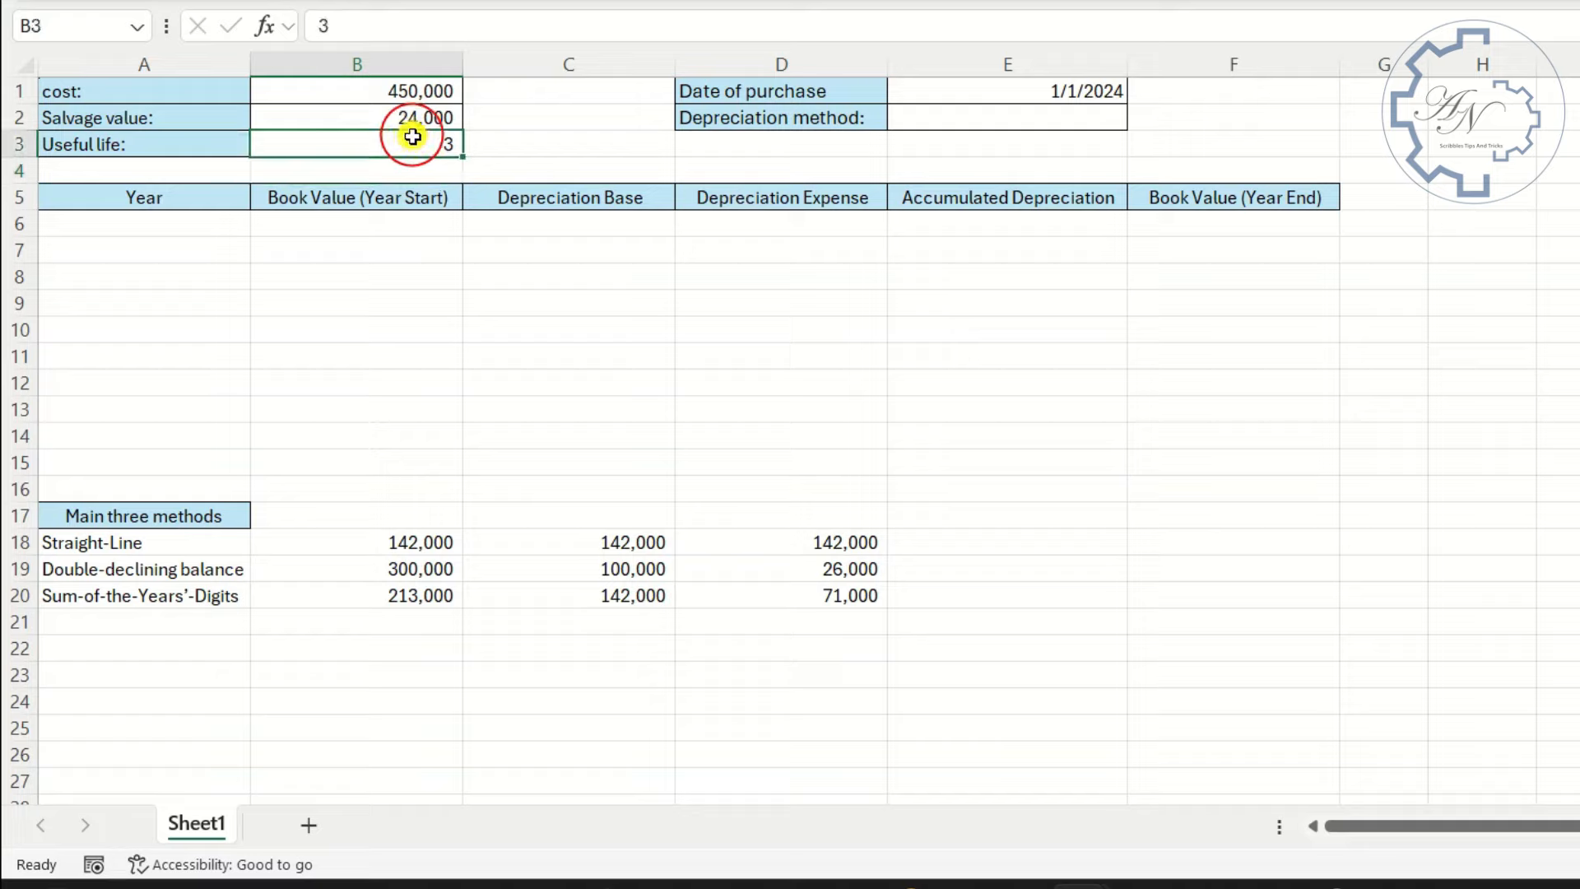
text(5)
key(Return)
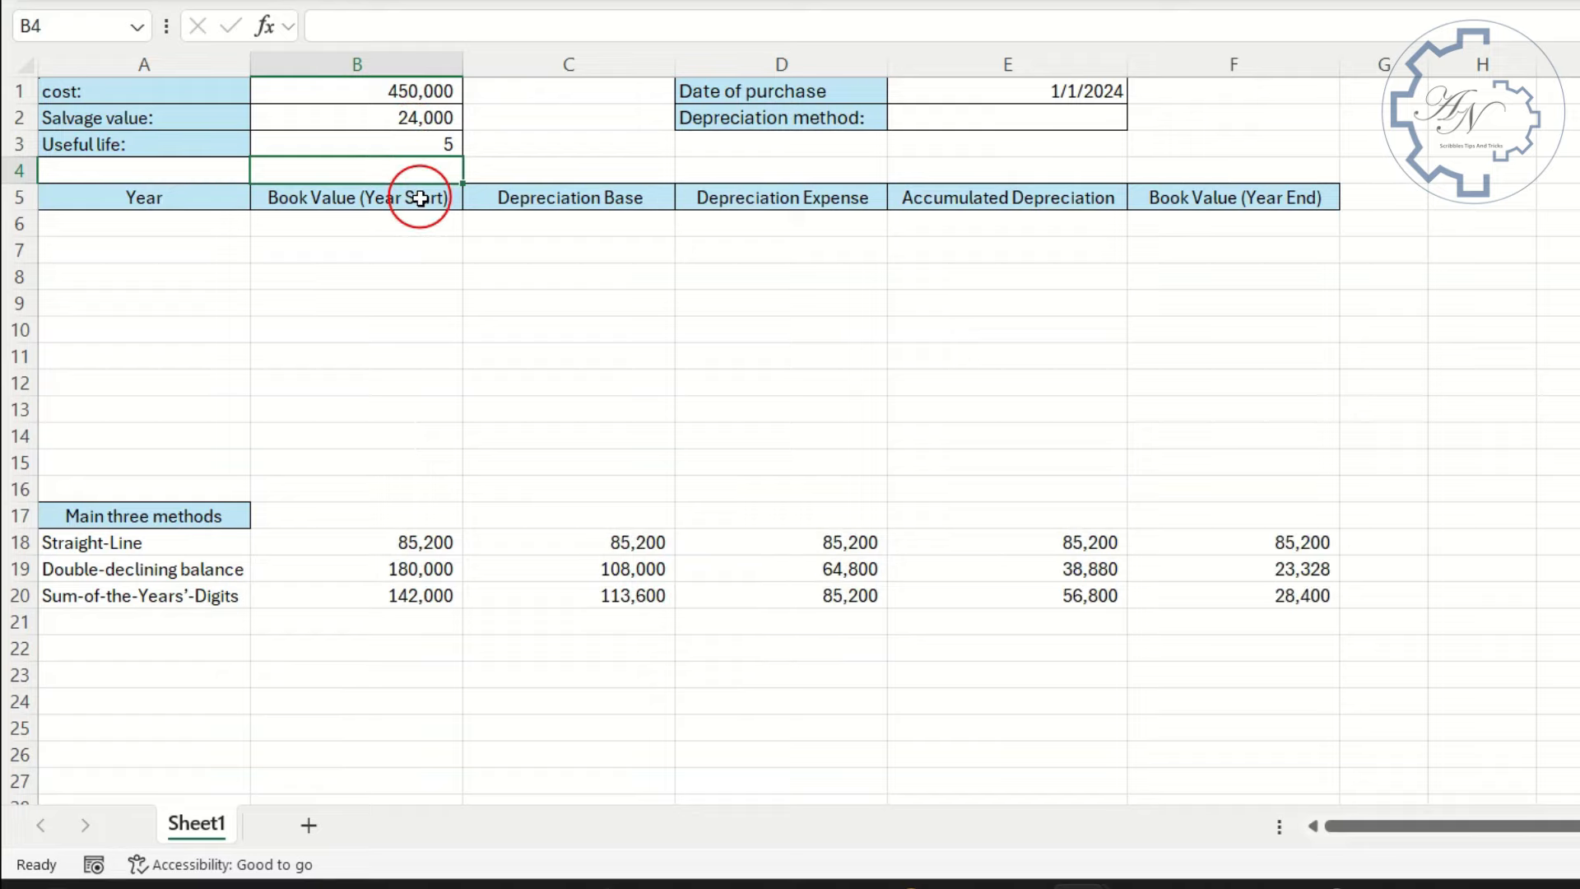
Move the three depreciation method rows with their labels, A18:F20, to L1:Q3.
drag(152, 551, 1227, 601)
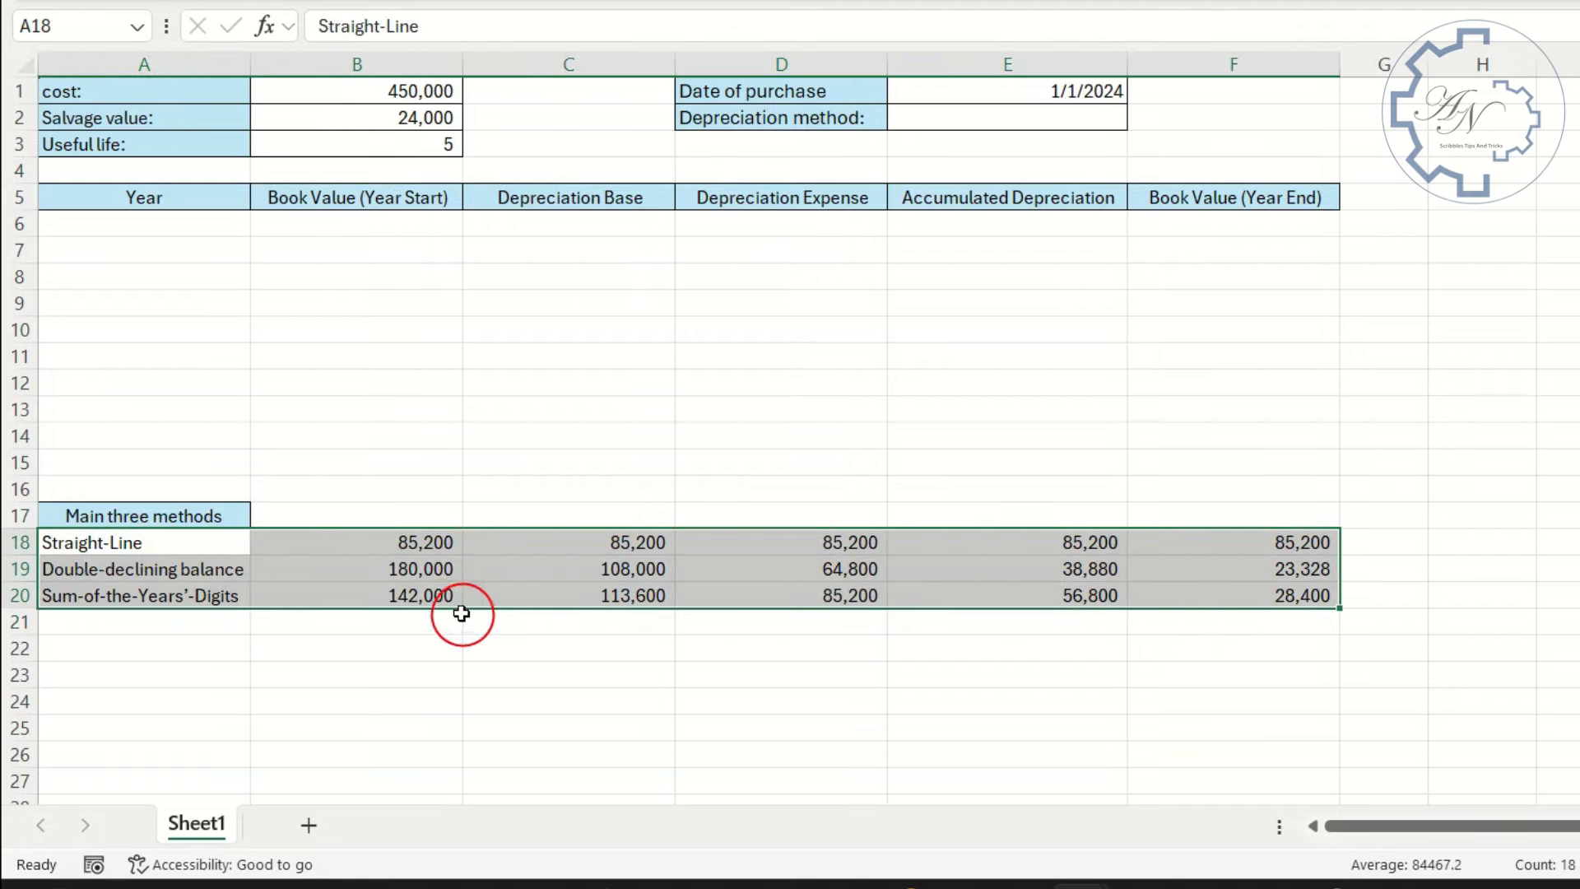
drag(452, 609, 1579, 140)
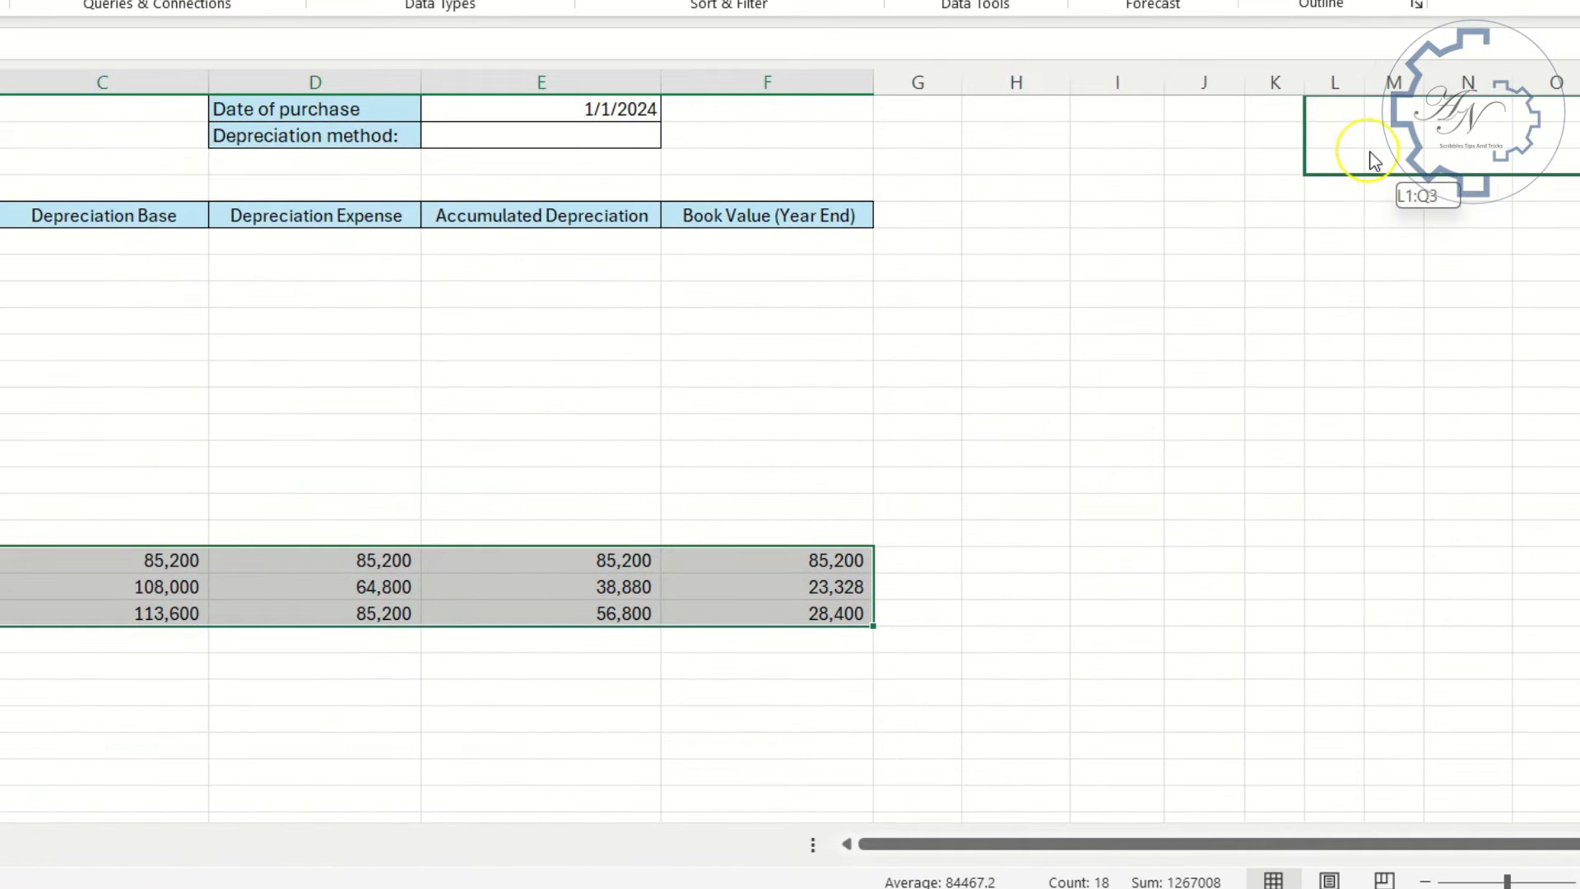
drag(1374, 159, 1370, 164)
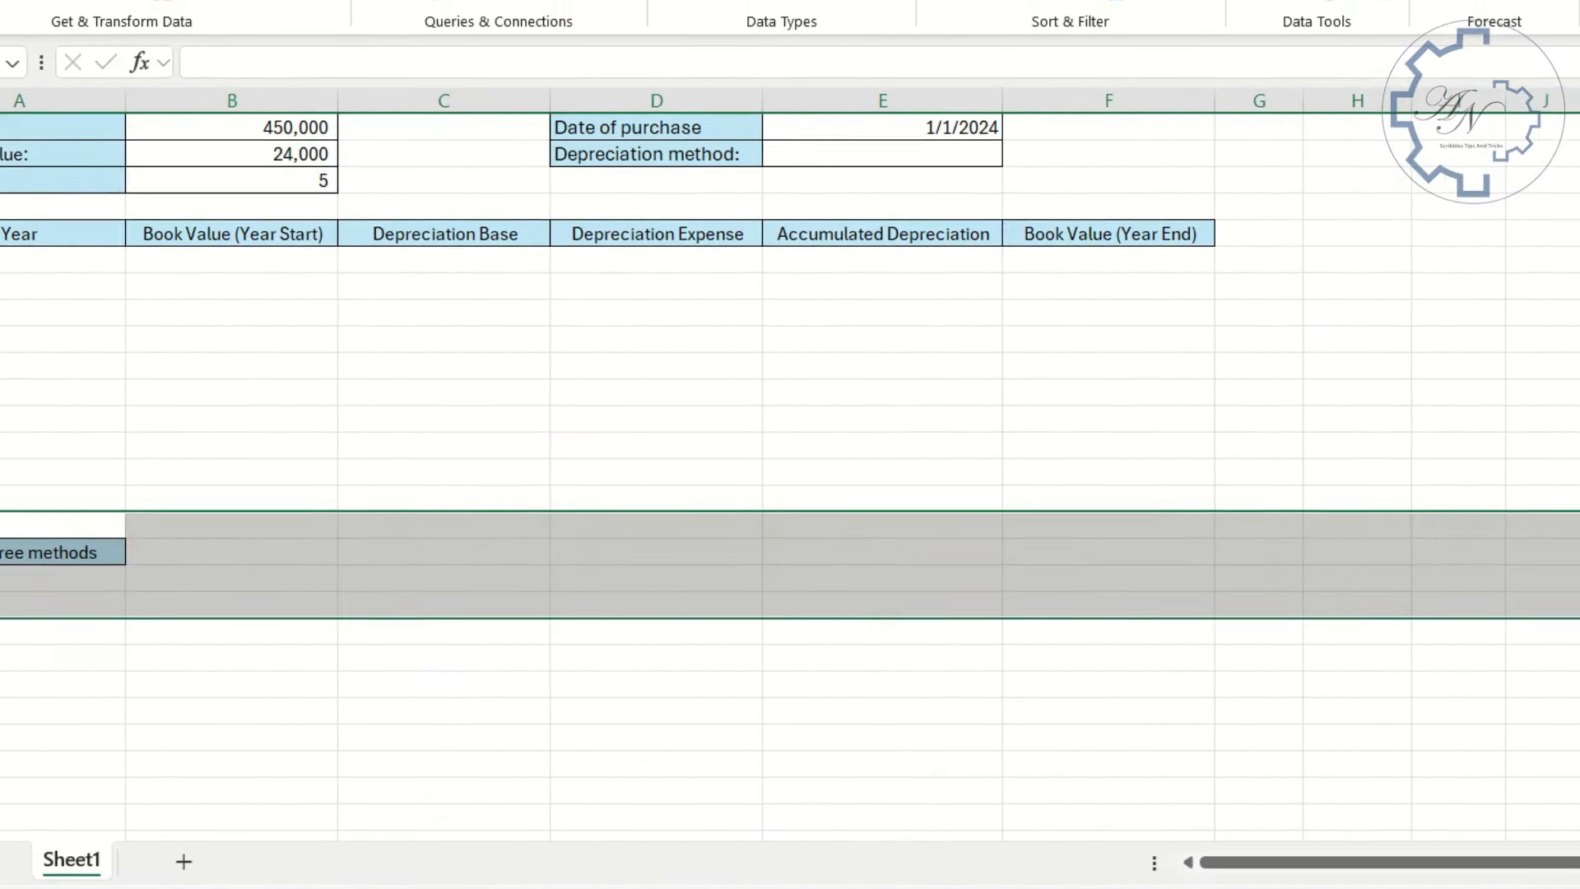
Delete rows 16 to 19, which contain the leftover "Main three methods" heading.
right_click(0, 582)
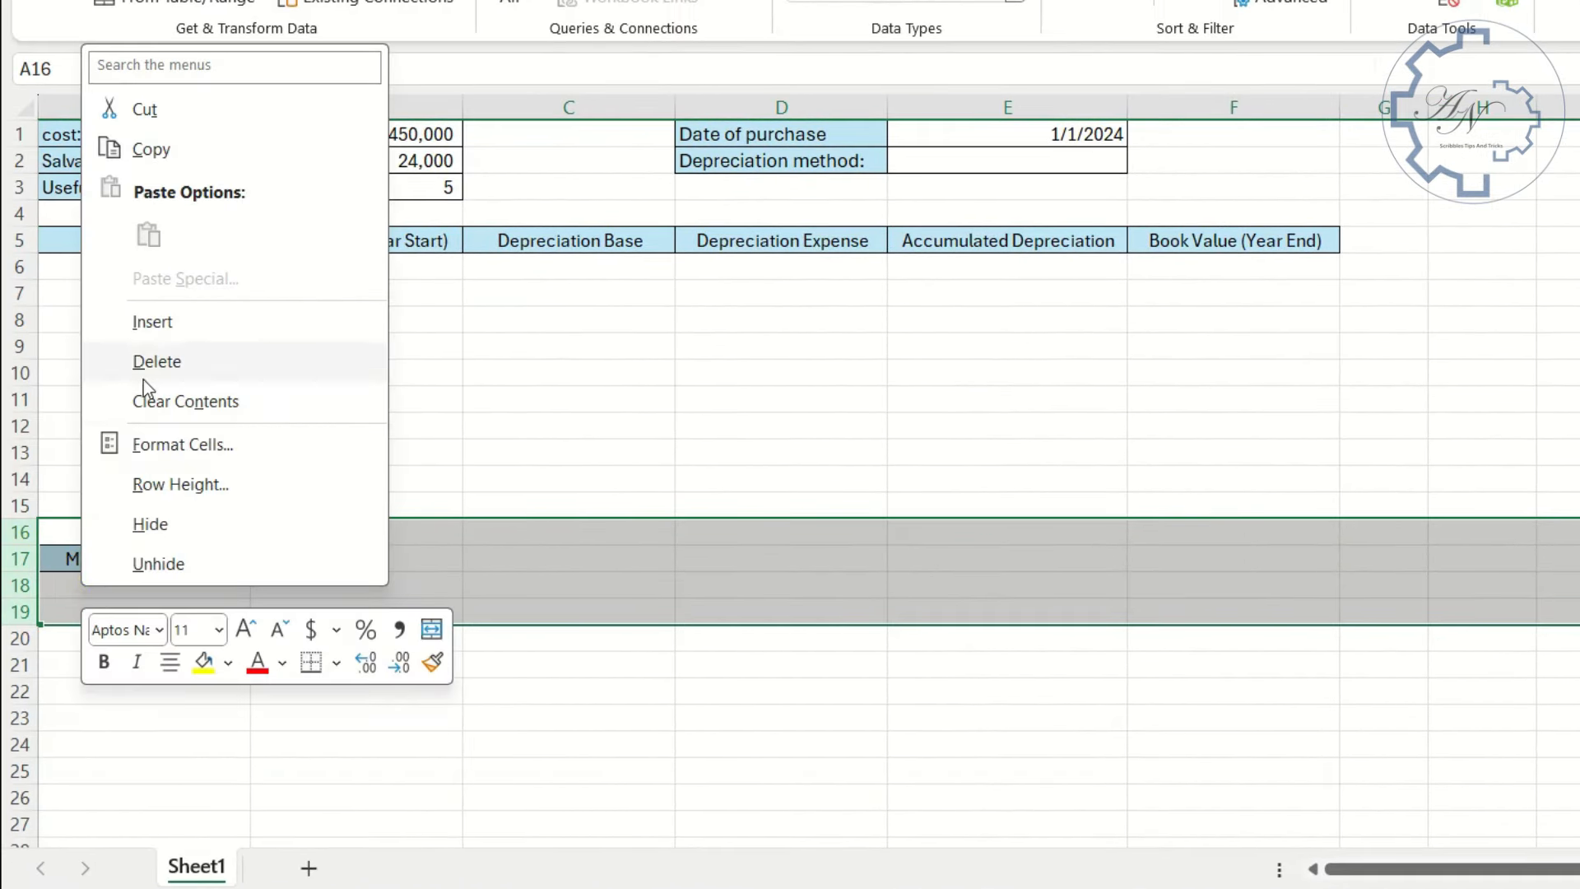
click(20, 367)
click(362, 449)
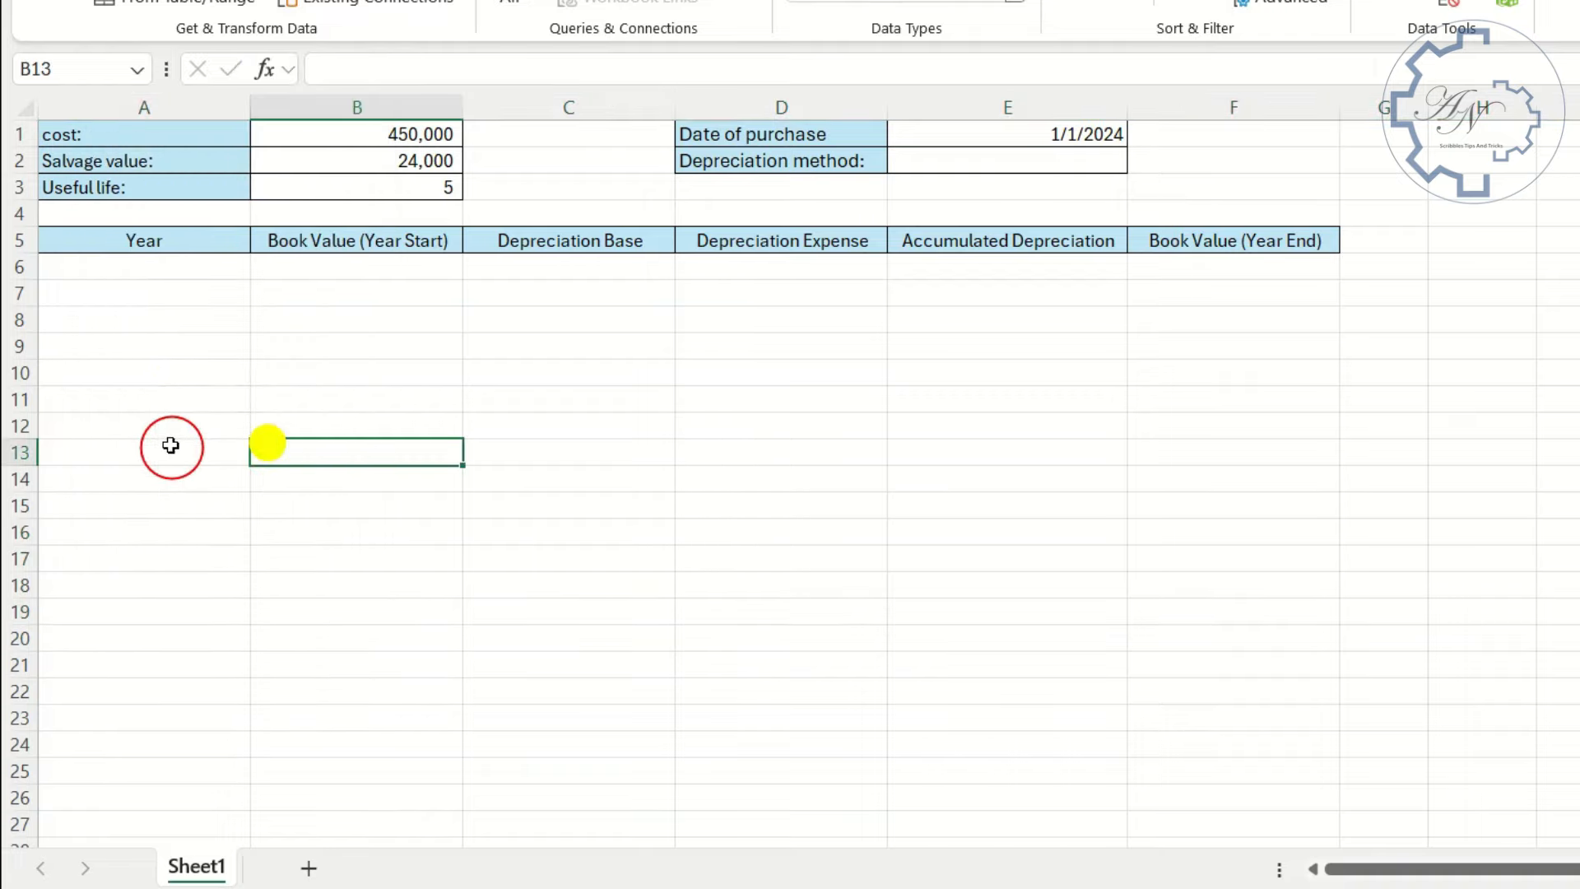
click(170, 265)
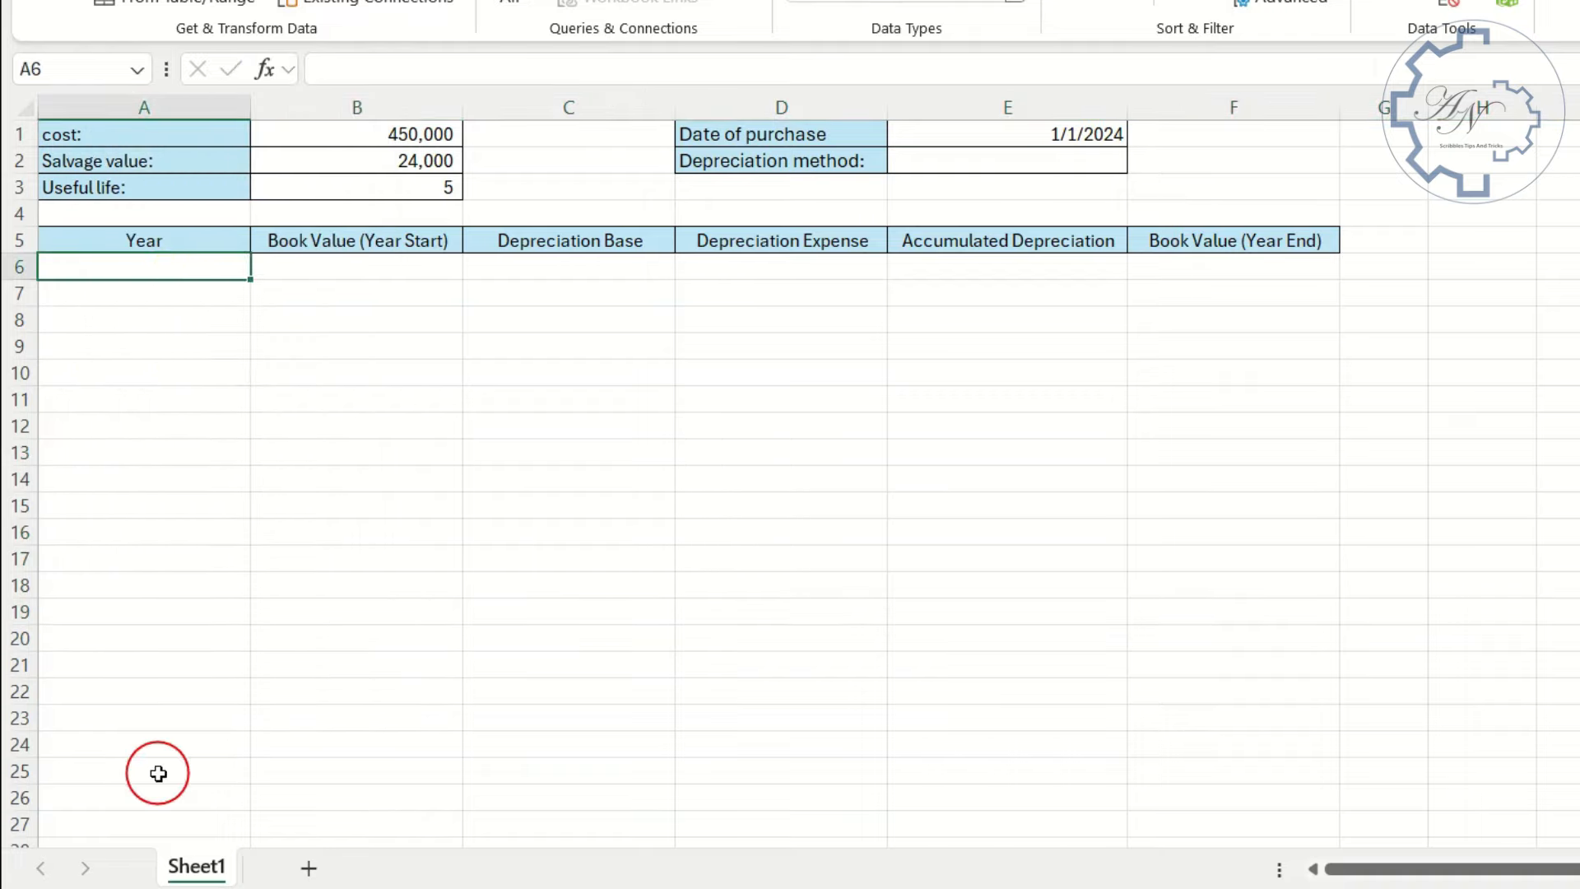
Choose Straight-Line as the depreciation method in E2.
click(1102, 161)
click(1139, 160)
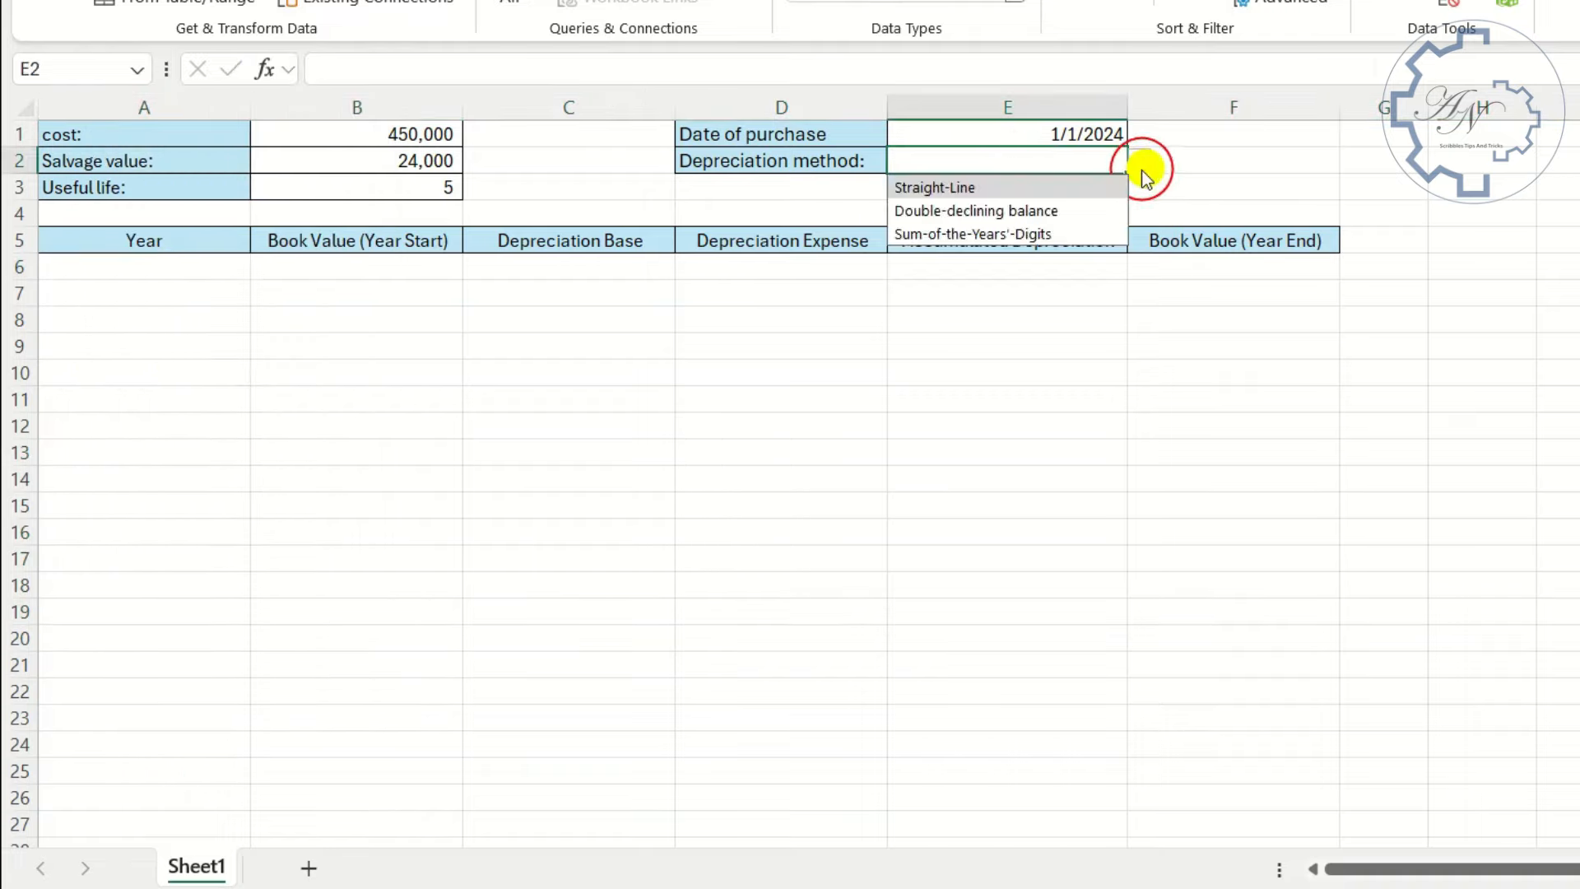
click(1080, 193)
Fill the Year column from A6 with the formula =SEQUENCE(B3,,YEAR(E1)), based on useful life and purchase date.
click(110, 272)
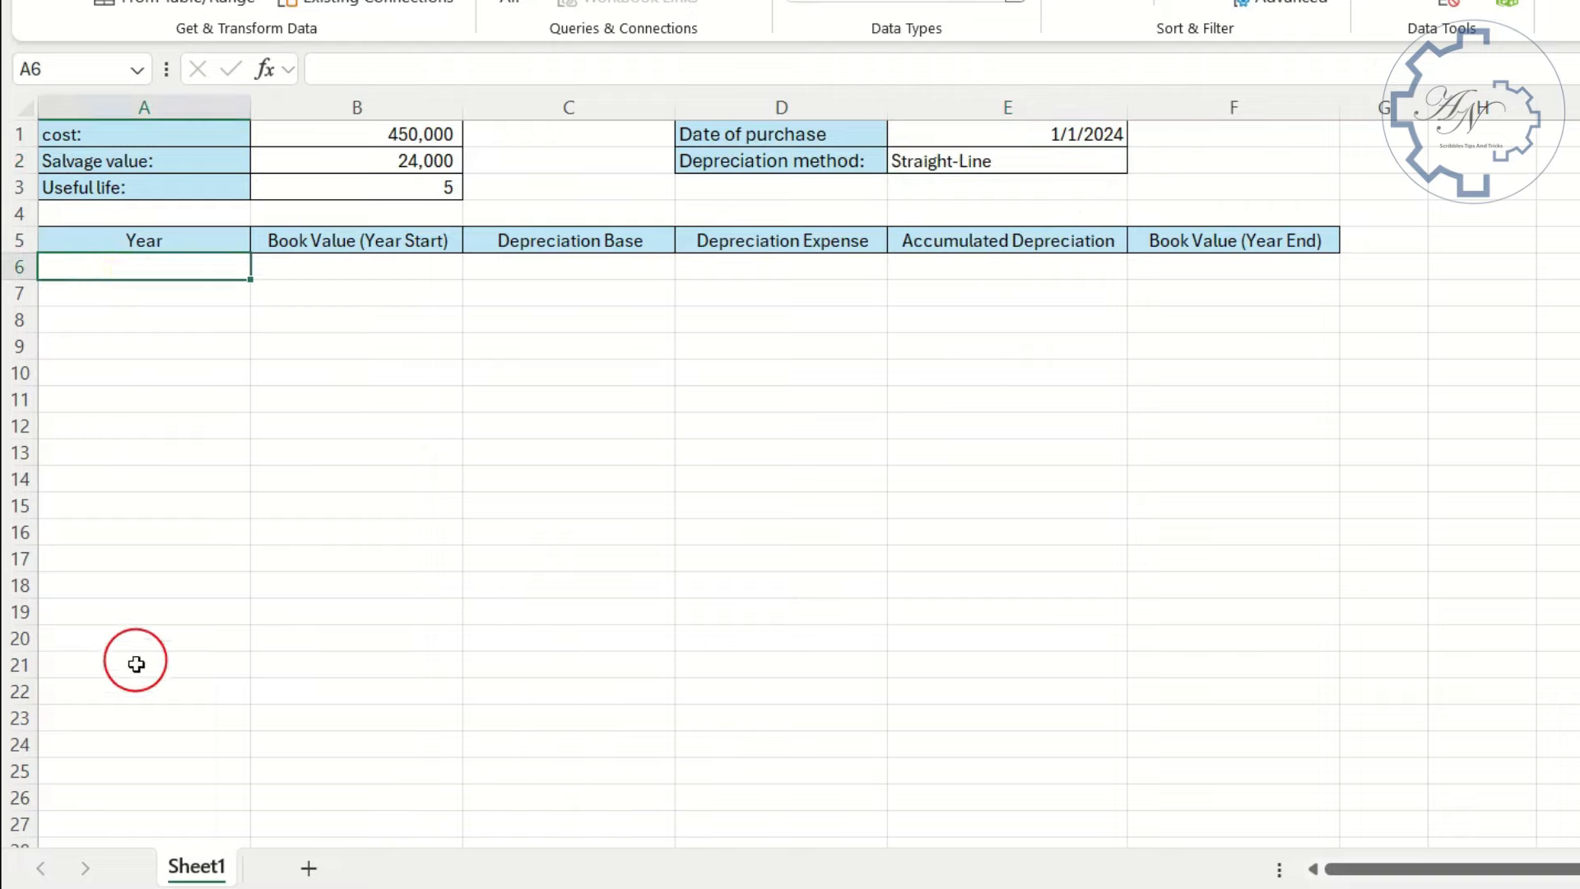
text(=seq)
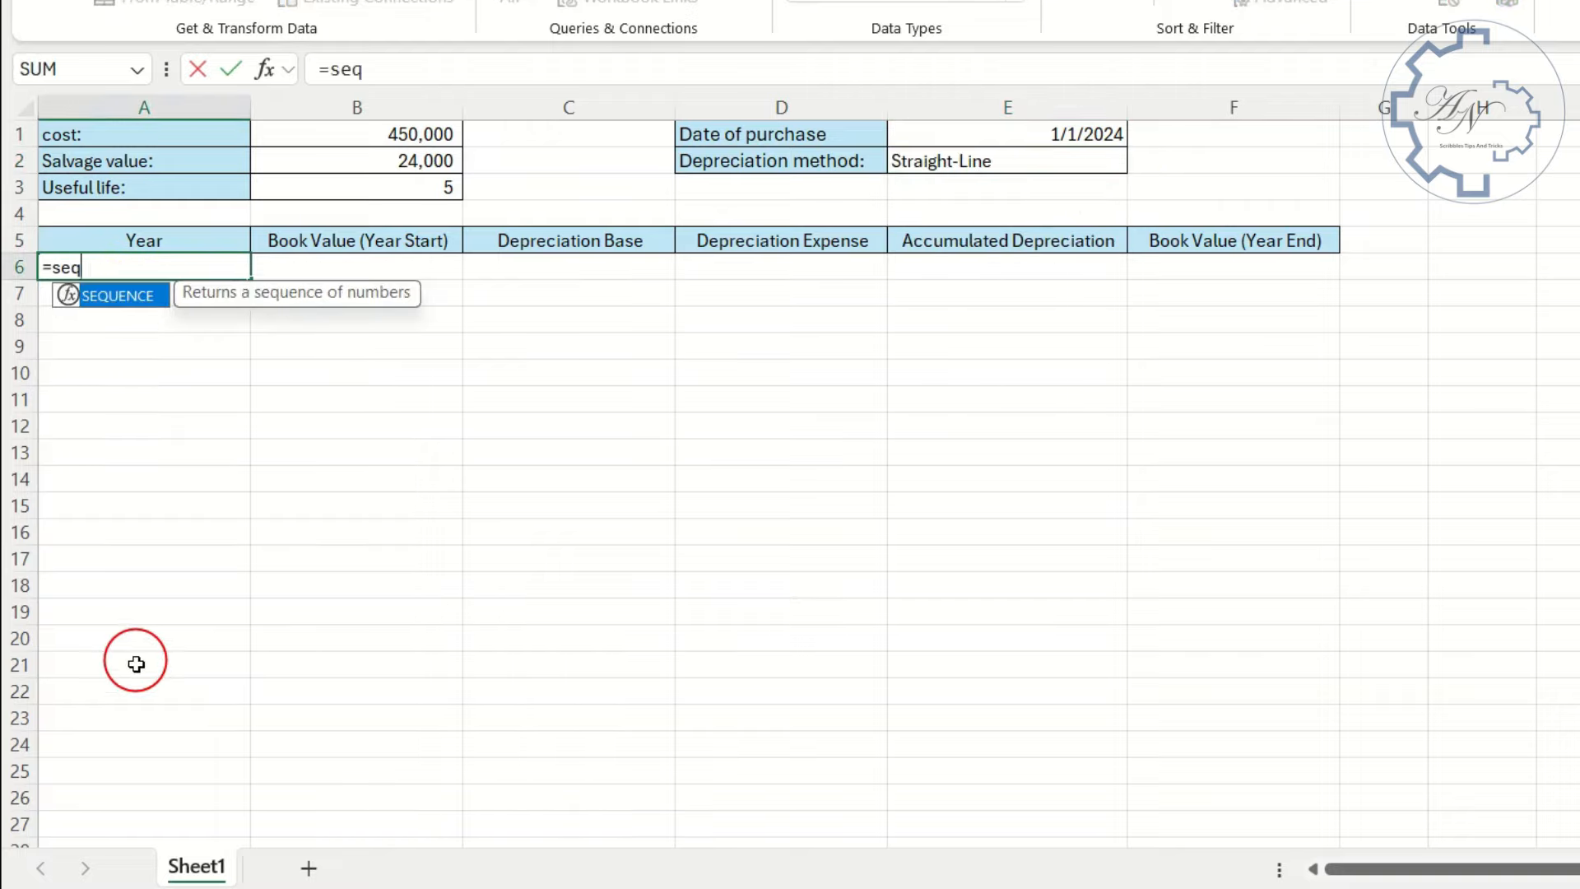
key(Tab)
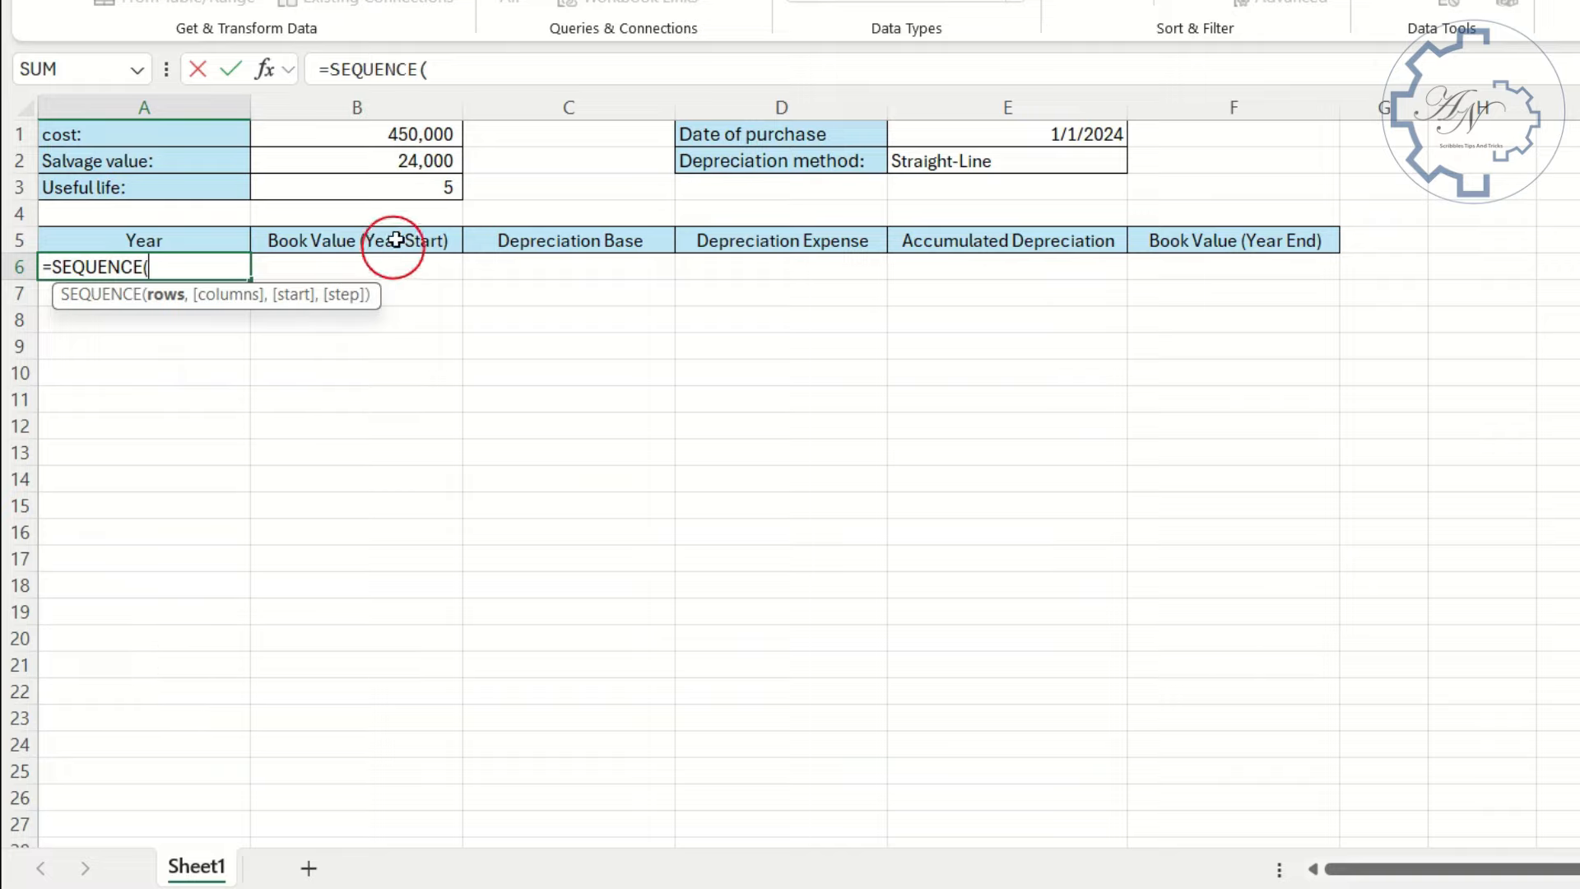
click(402, 195)
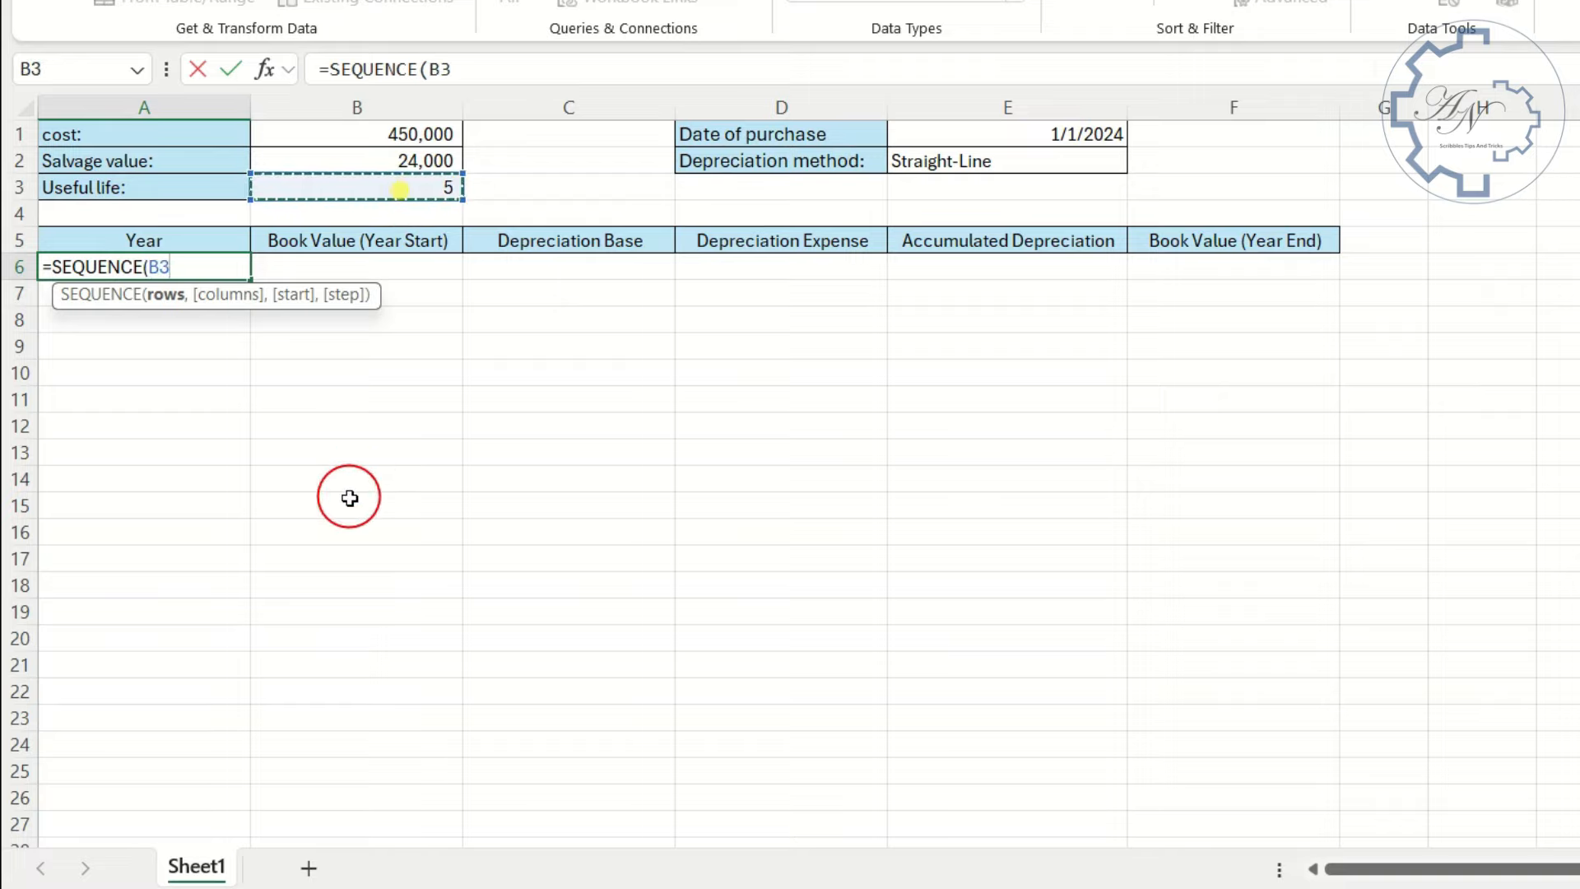
text(,,)
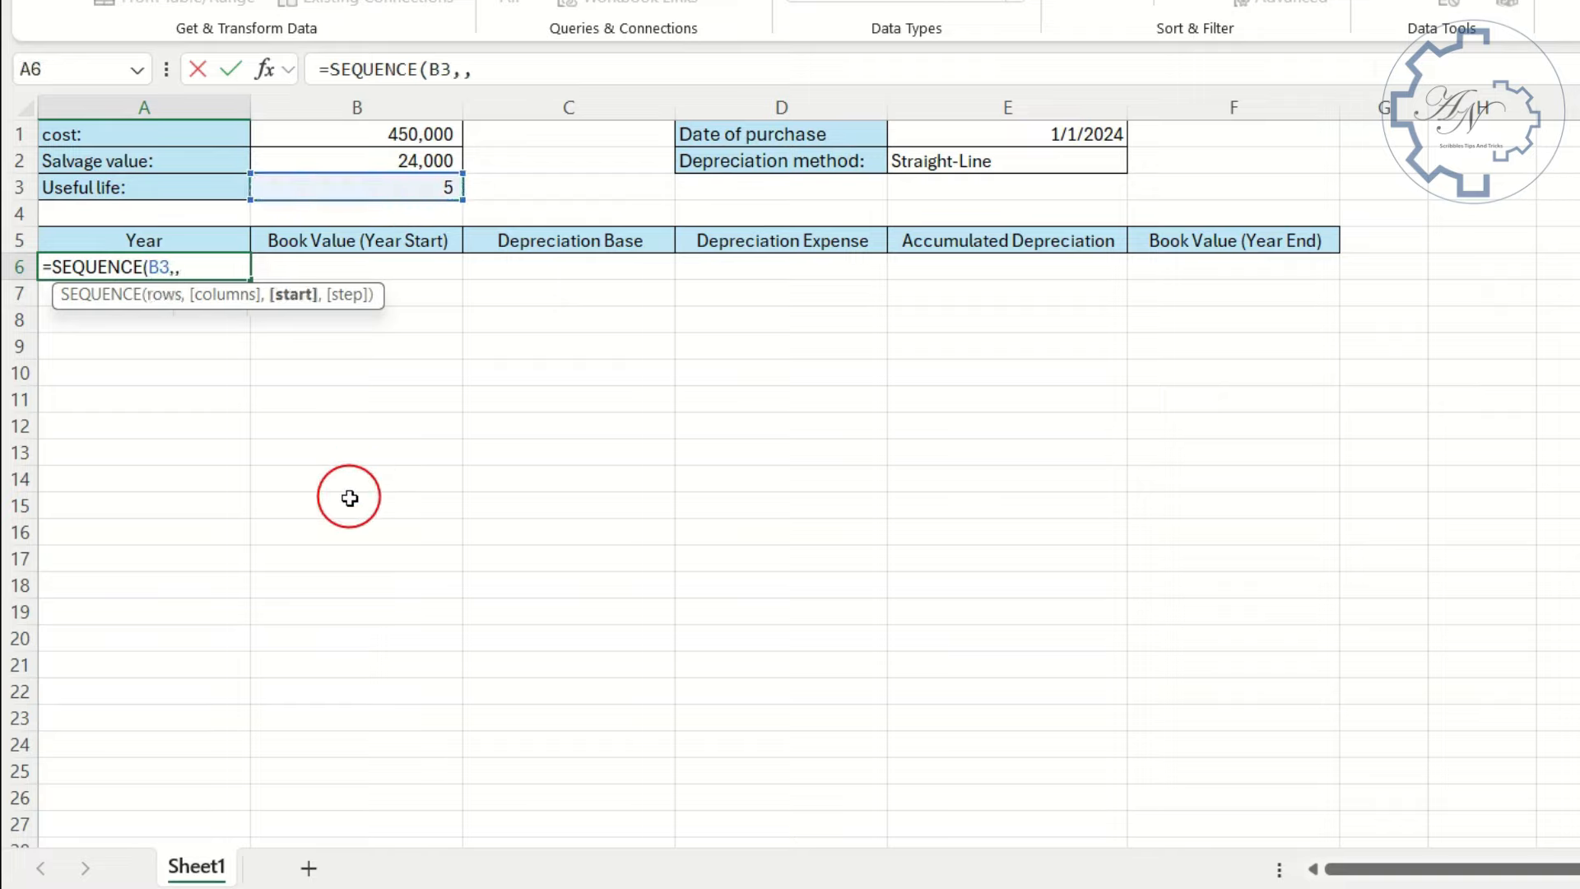
text(yea)
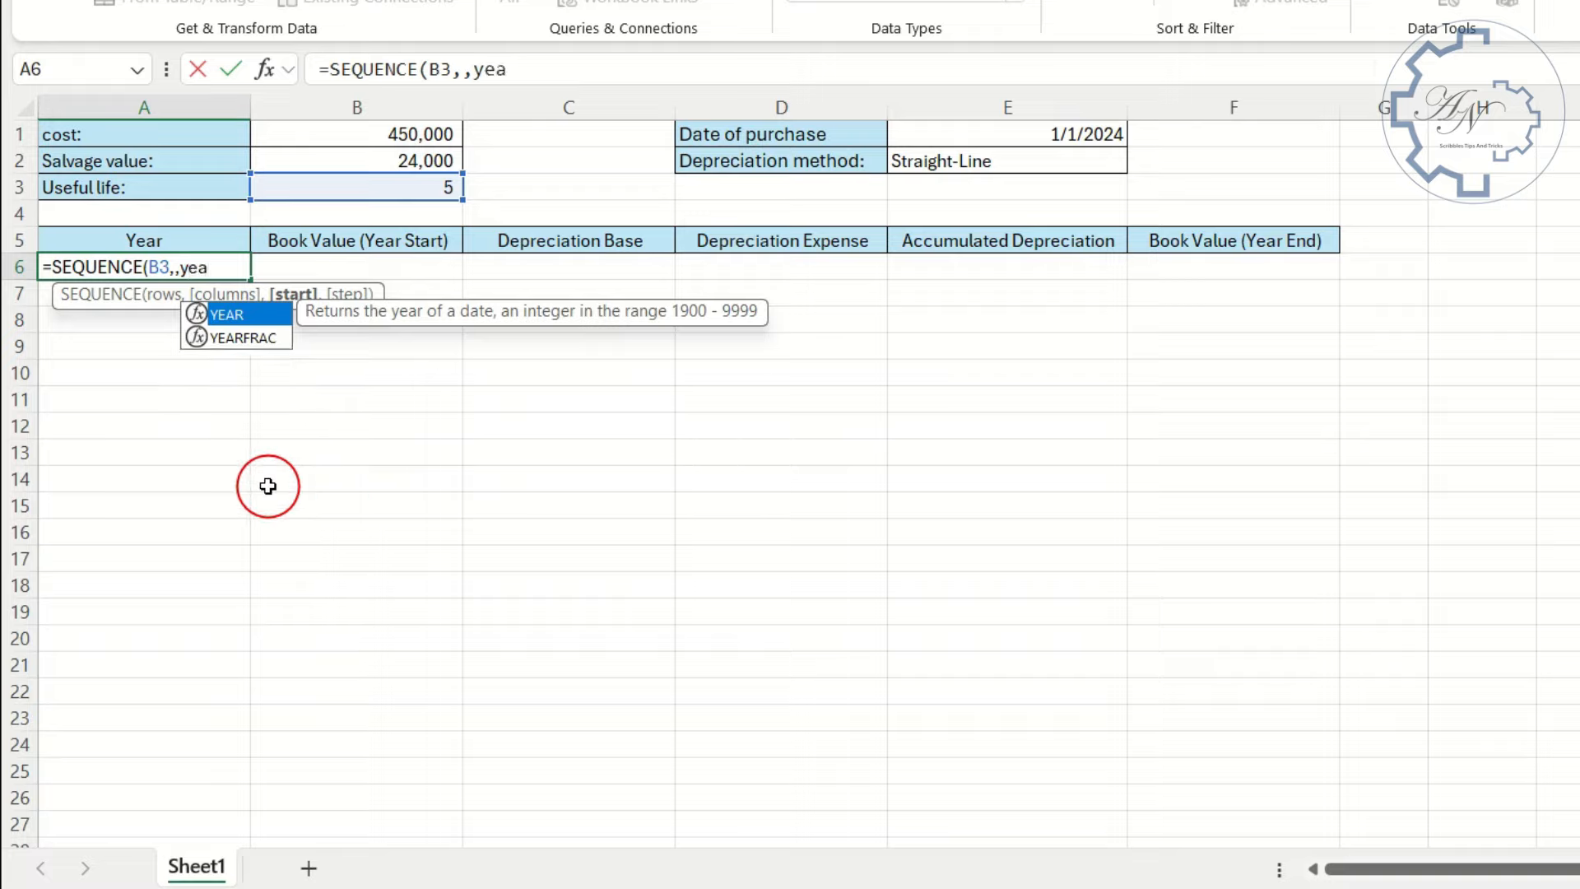
key(Tab)
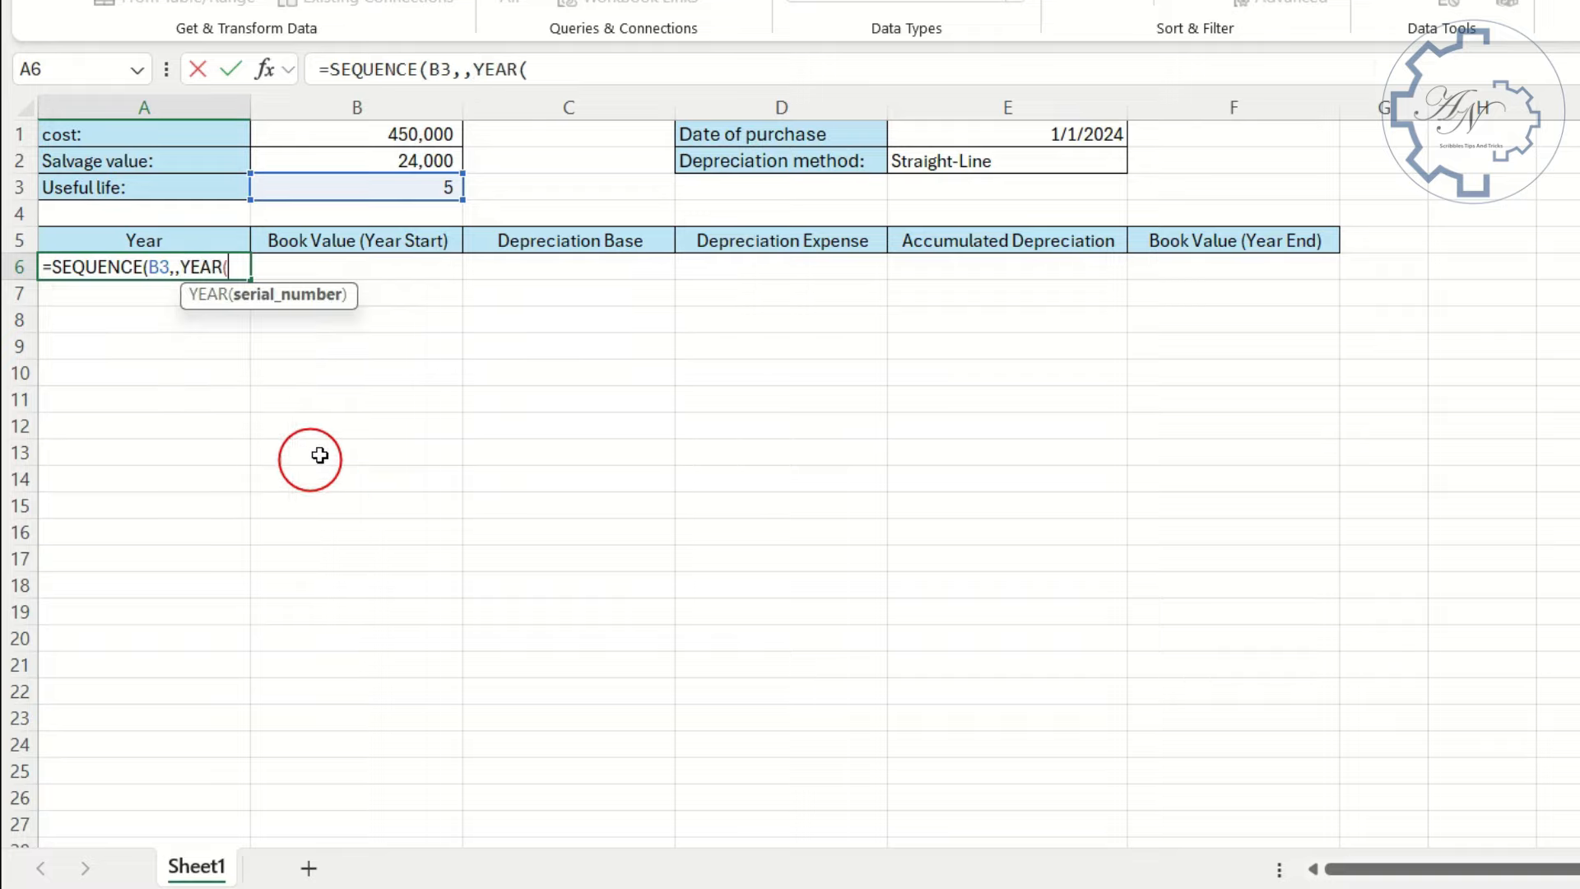
click(957, 128)
key(Return)
key(Return)
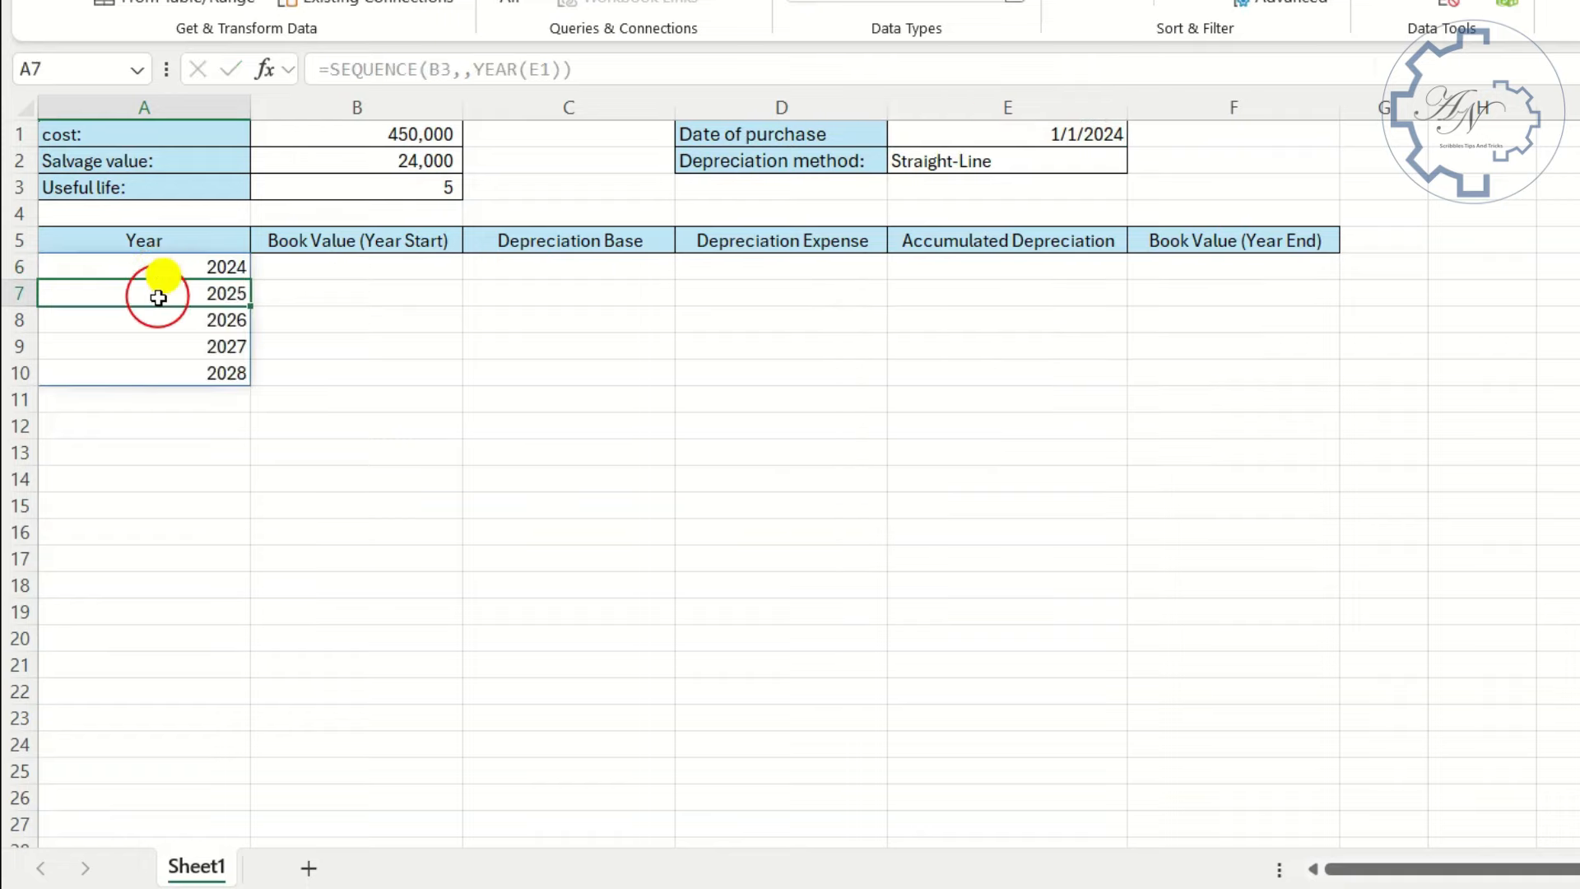
Fill the Depreciation Base column from C6 with the formula =B1-B2+SEQUENCE(B3)*0, using cost, salvage value and useful life.
click(298, 266)
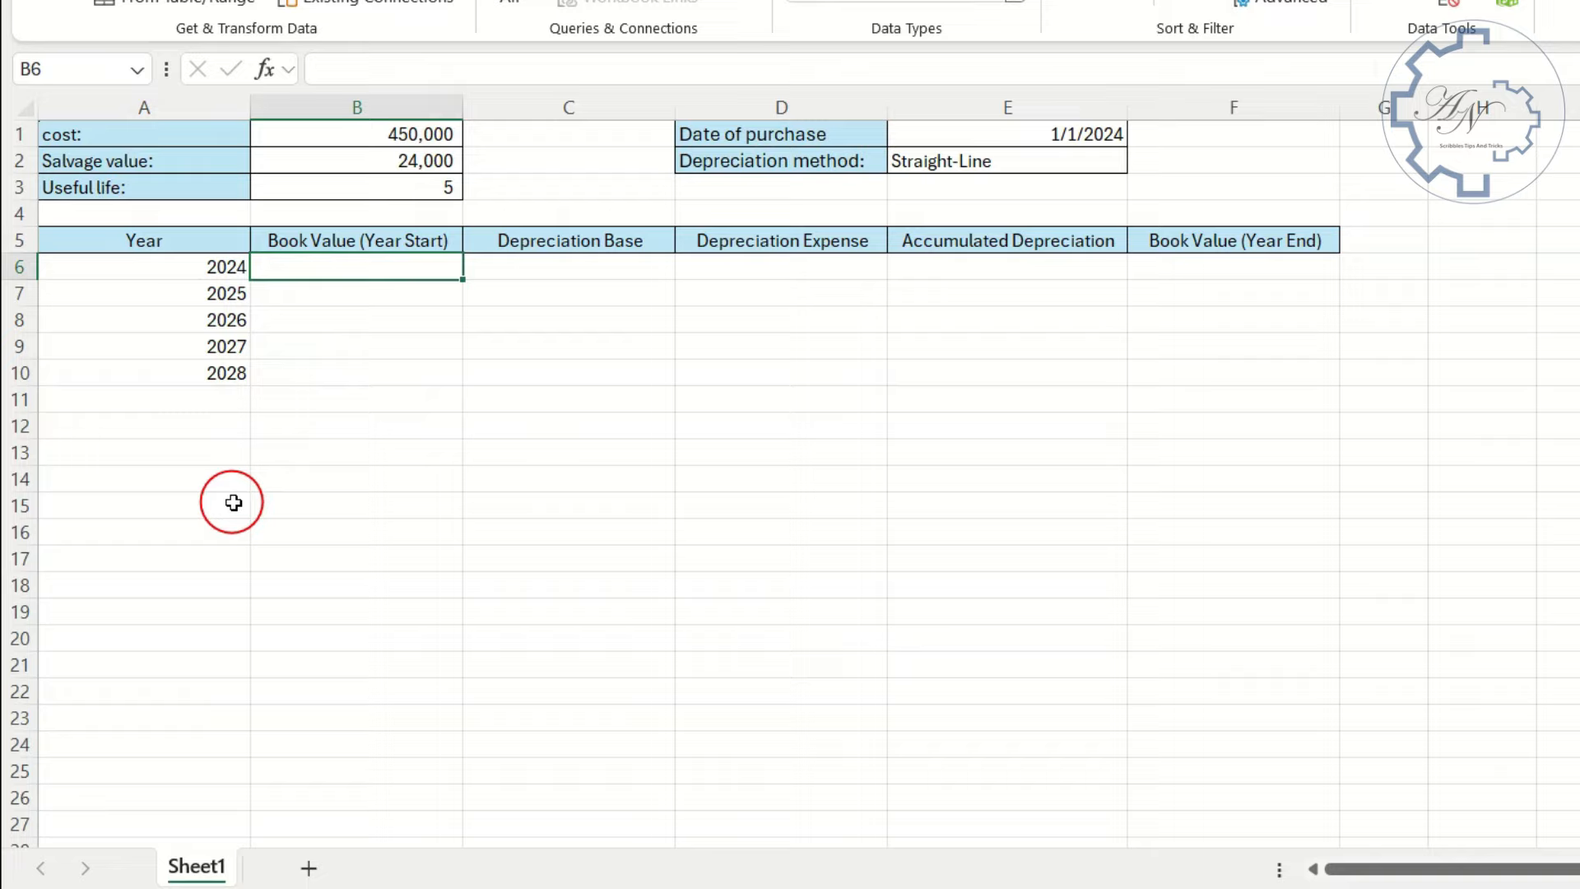
click(603, 266)
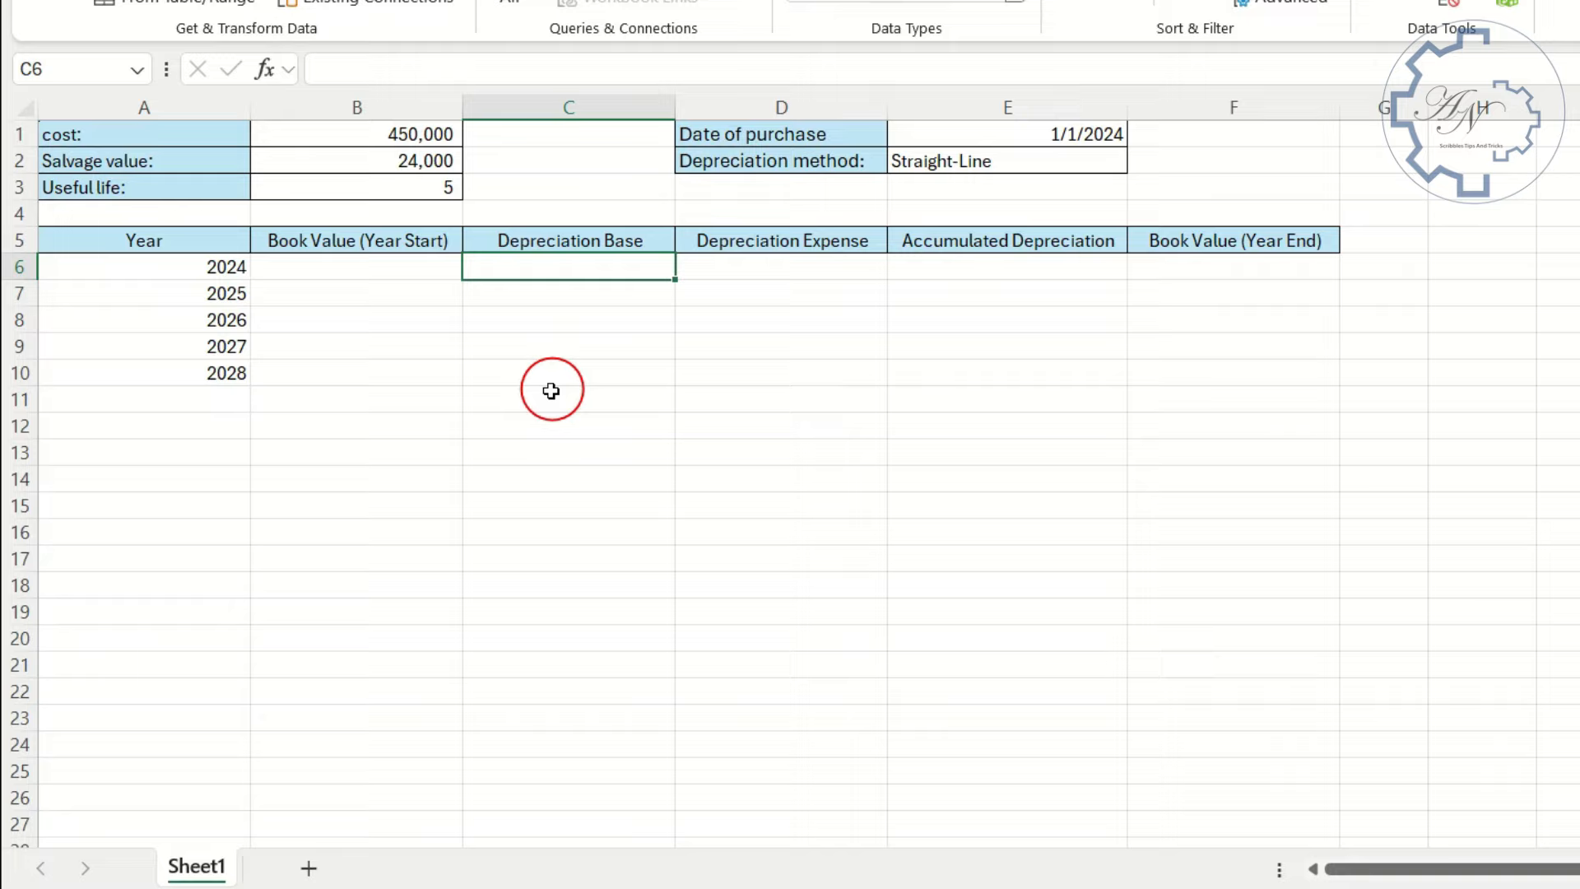
text(=)
click(418, 136)
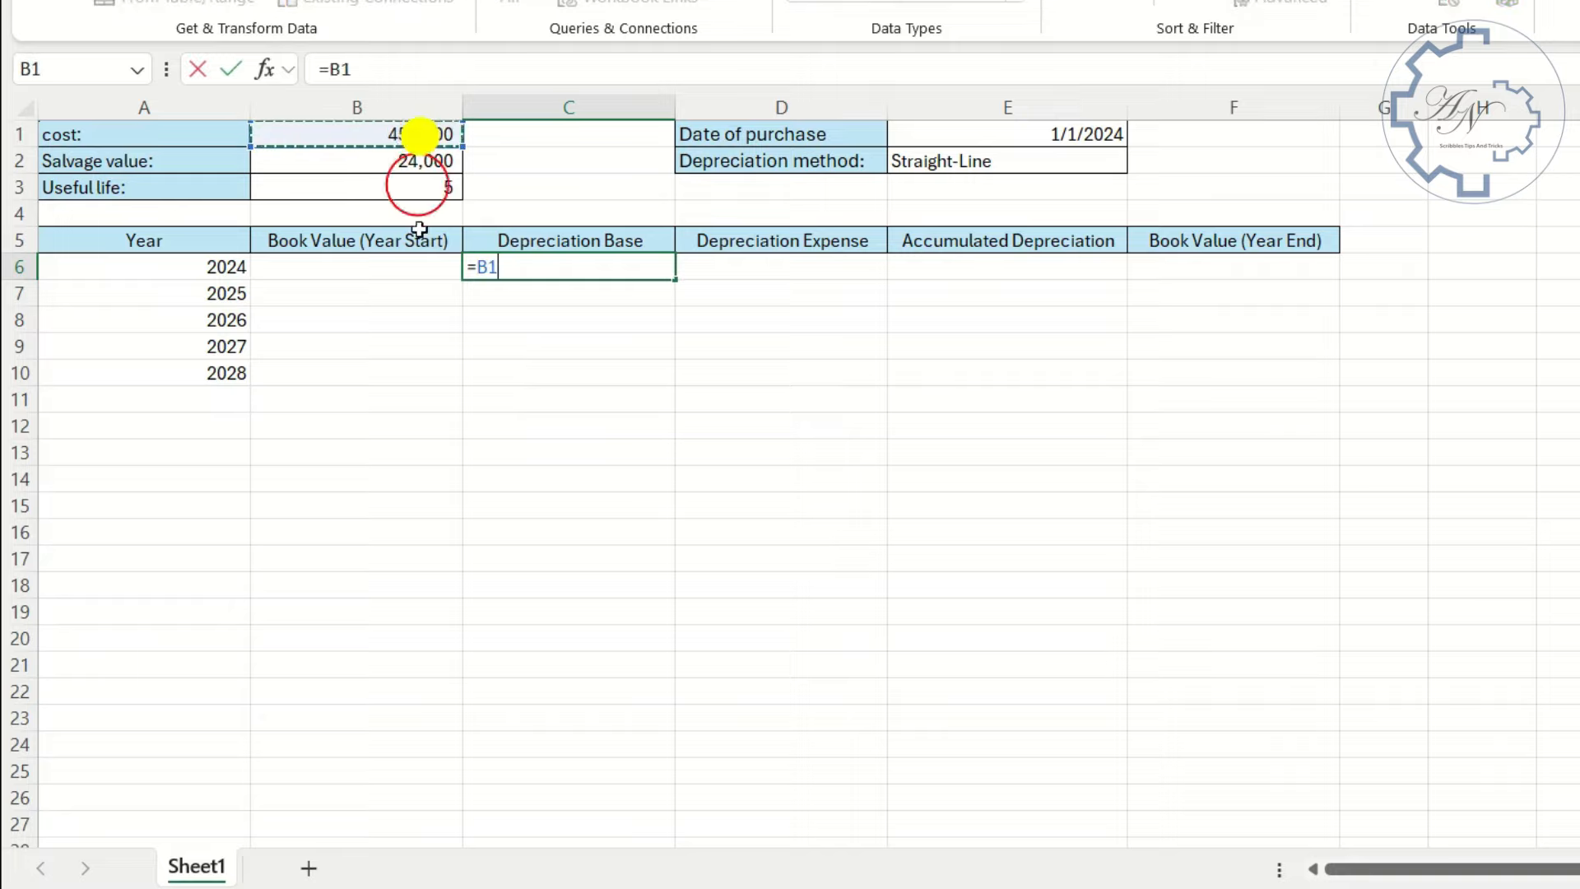
text(-)
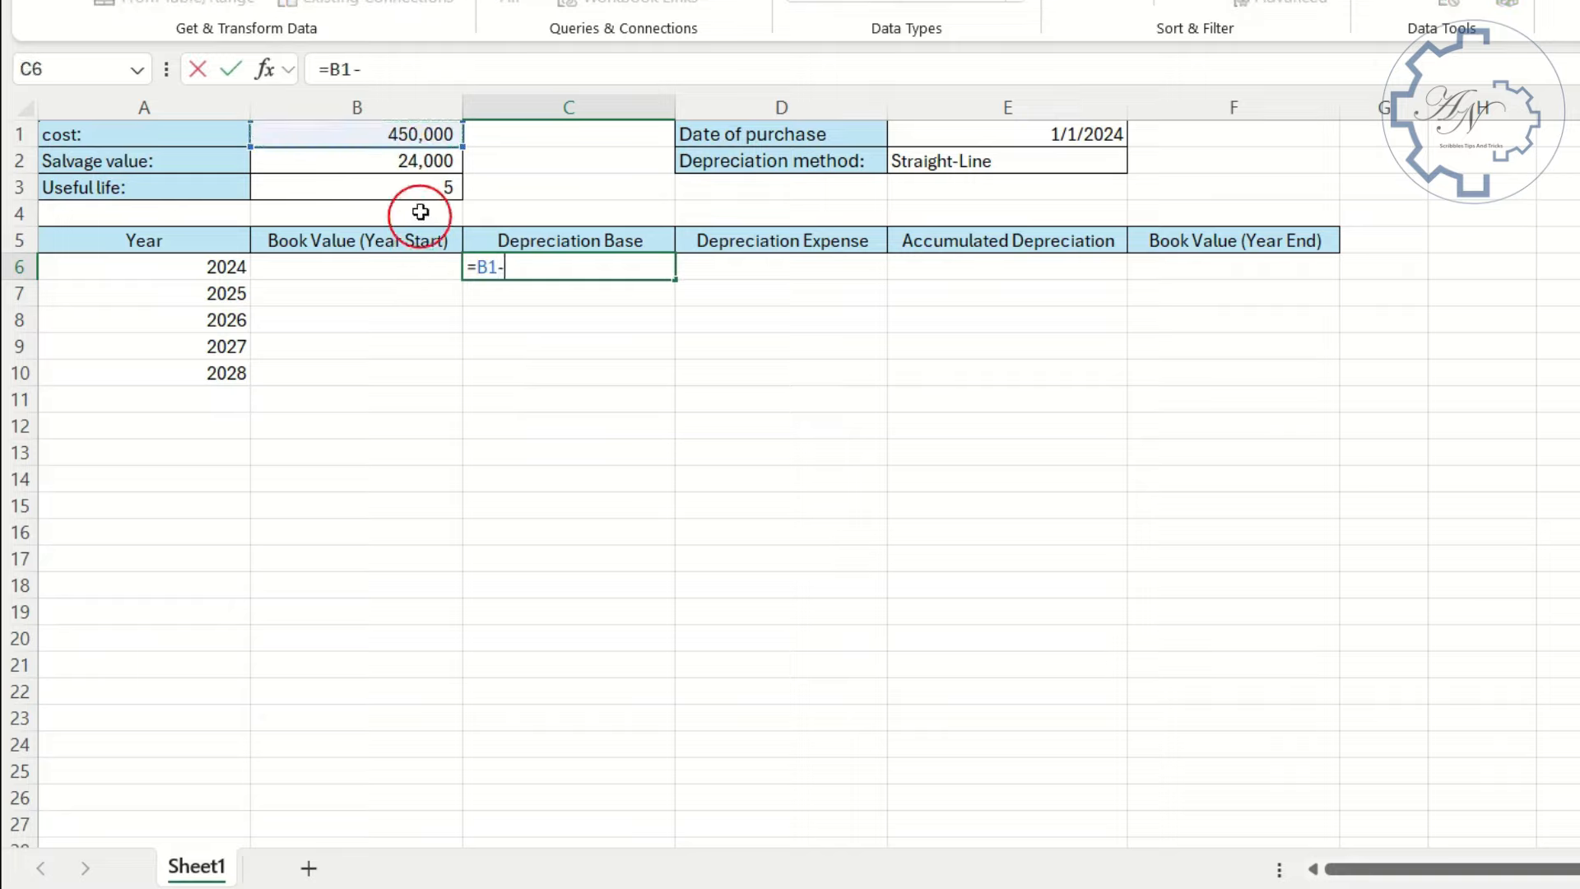
click(415, 171)
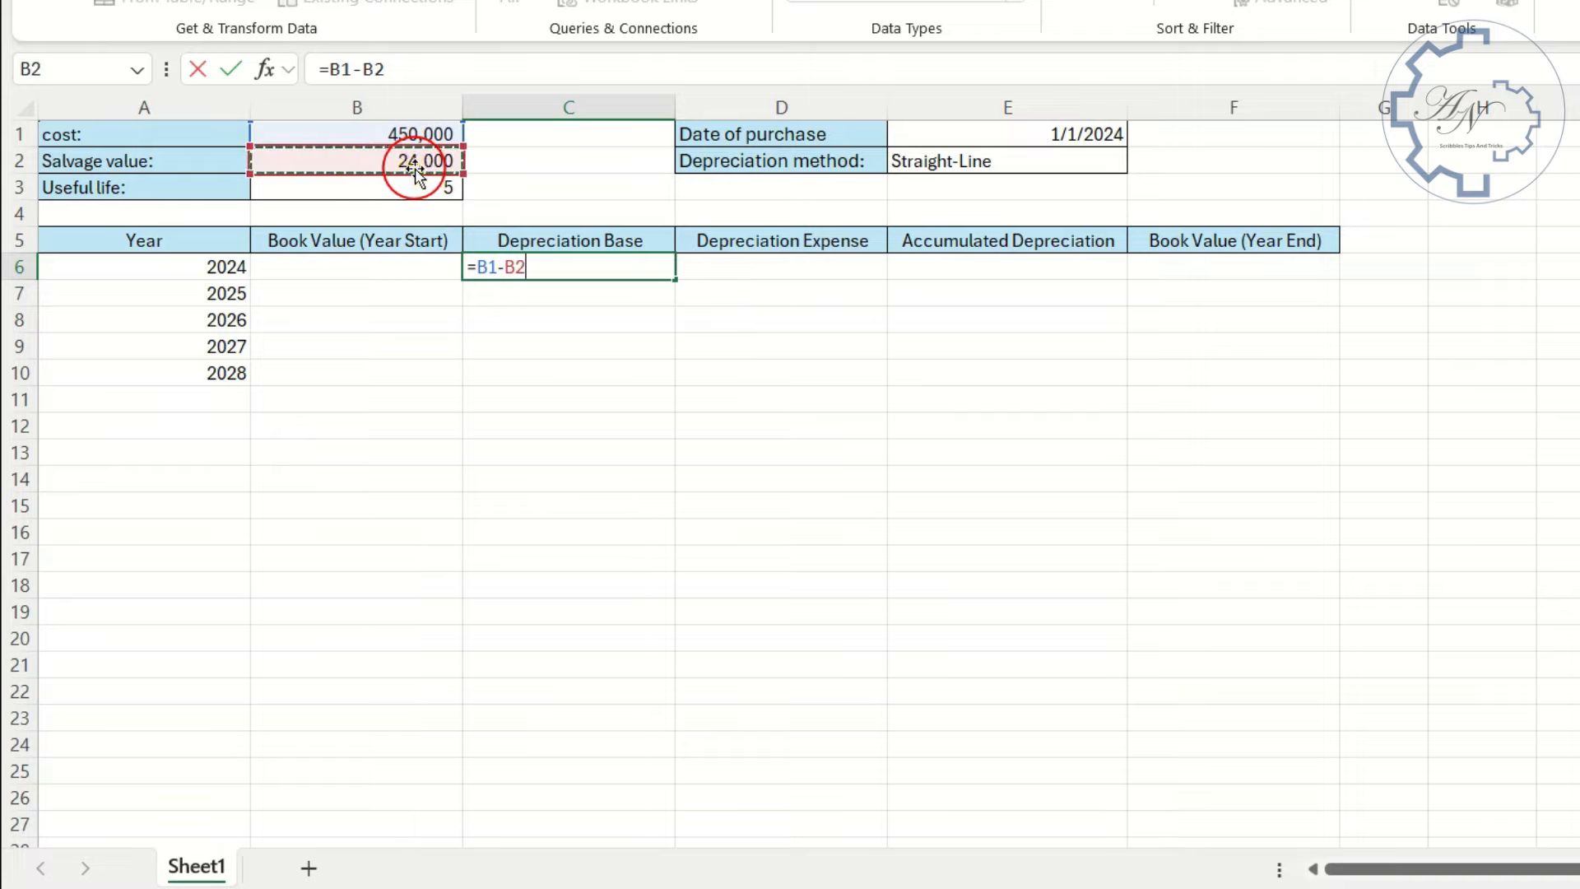
click(469, 70)
text(+seq)
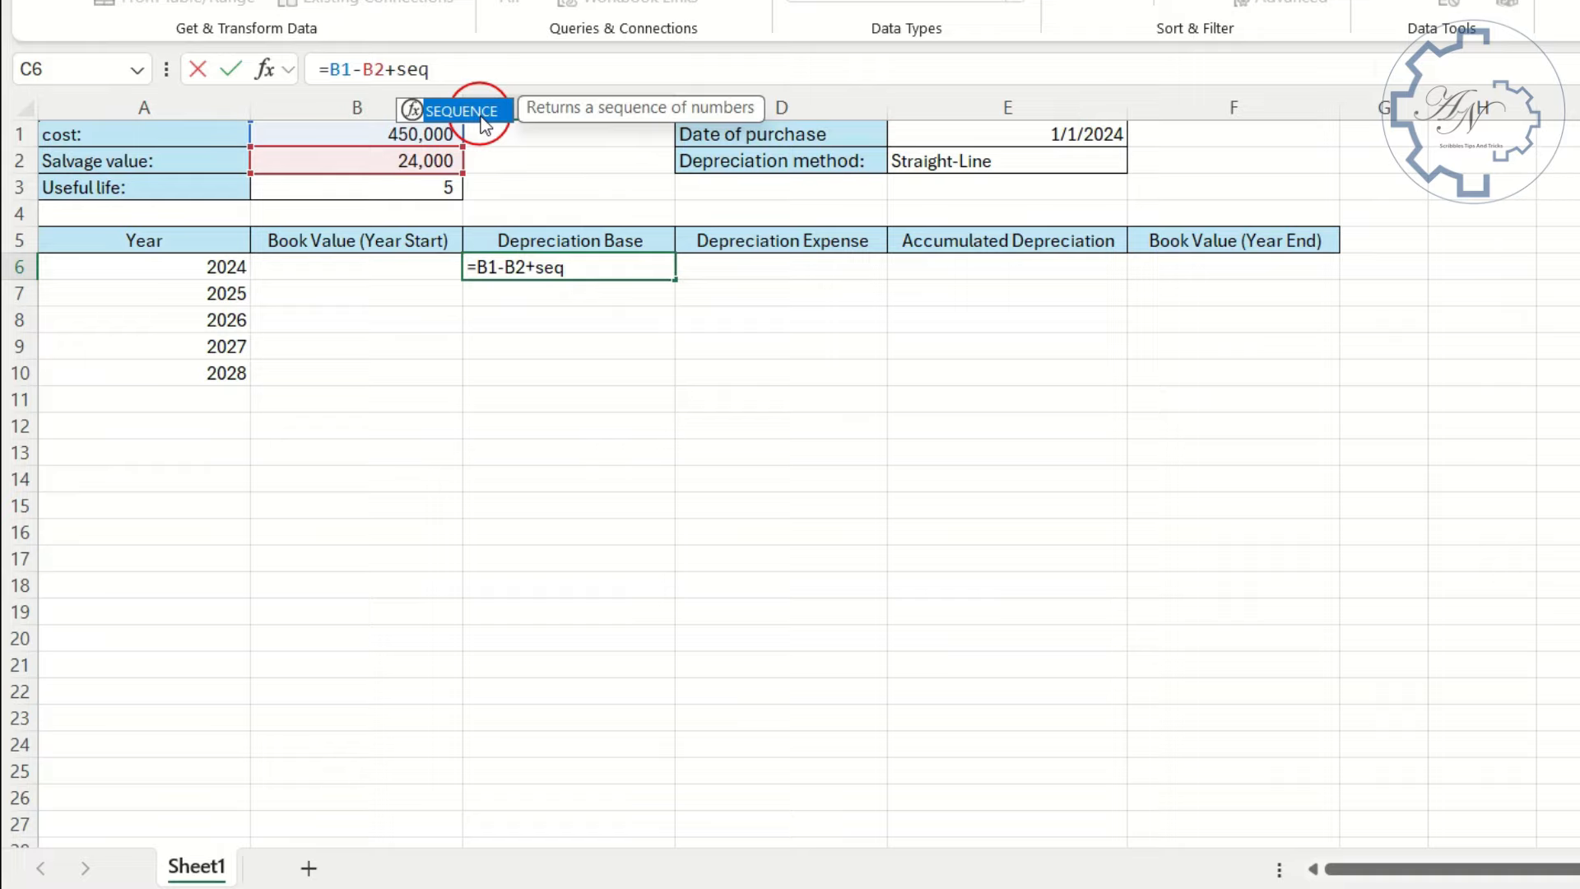
double_click(484, 123)
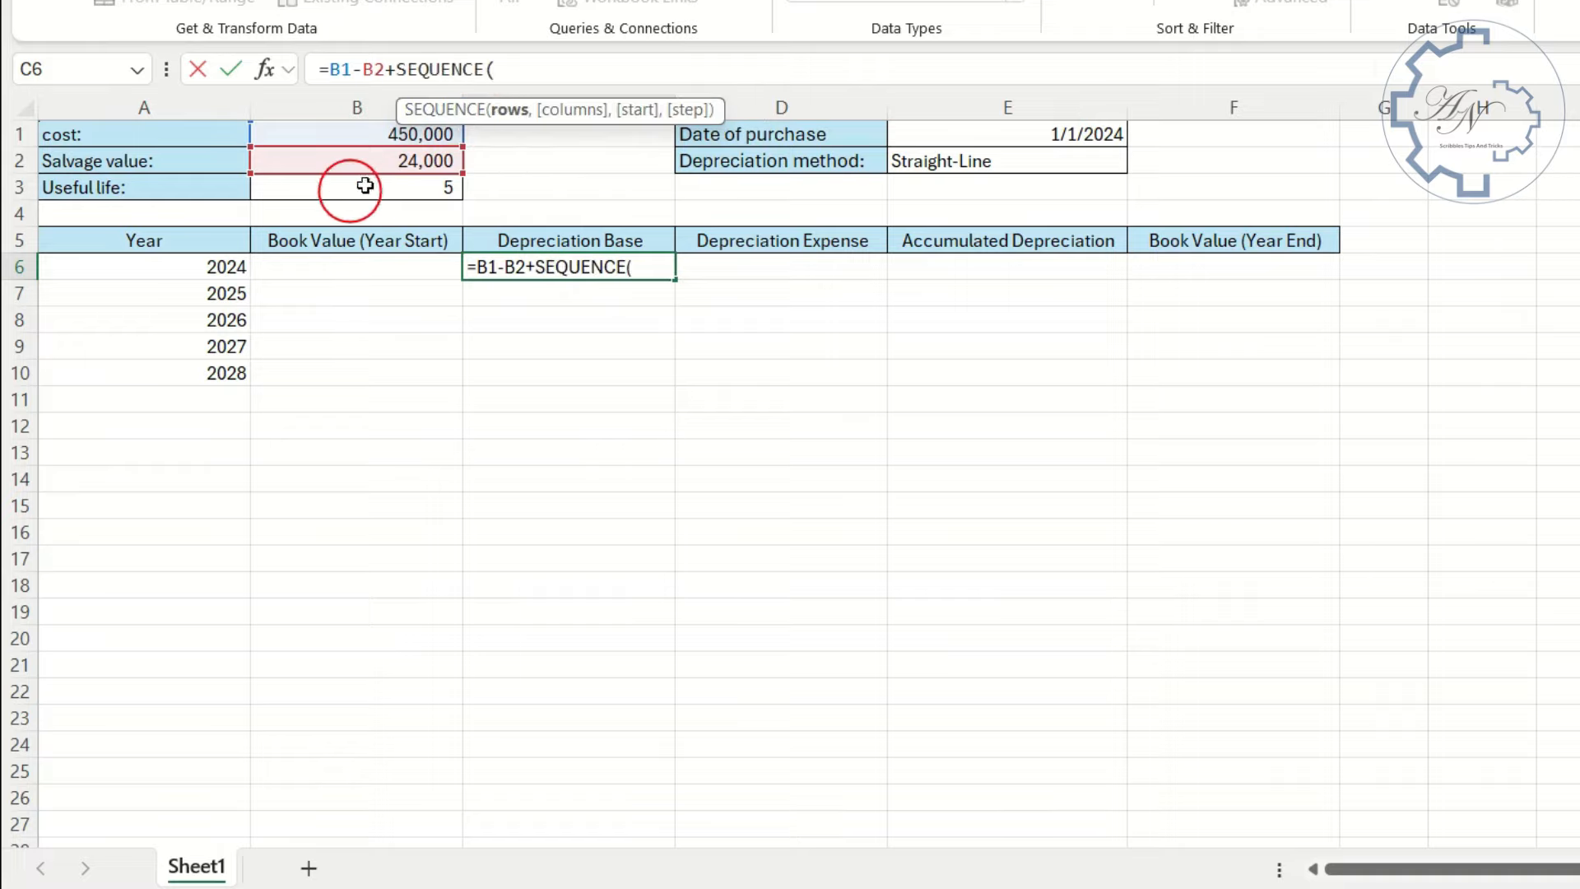
click(377, 189)
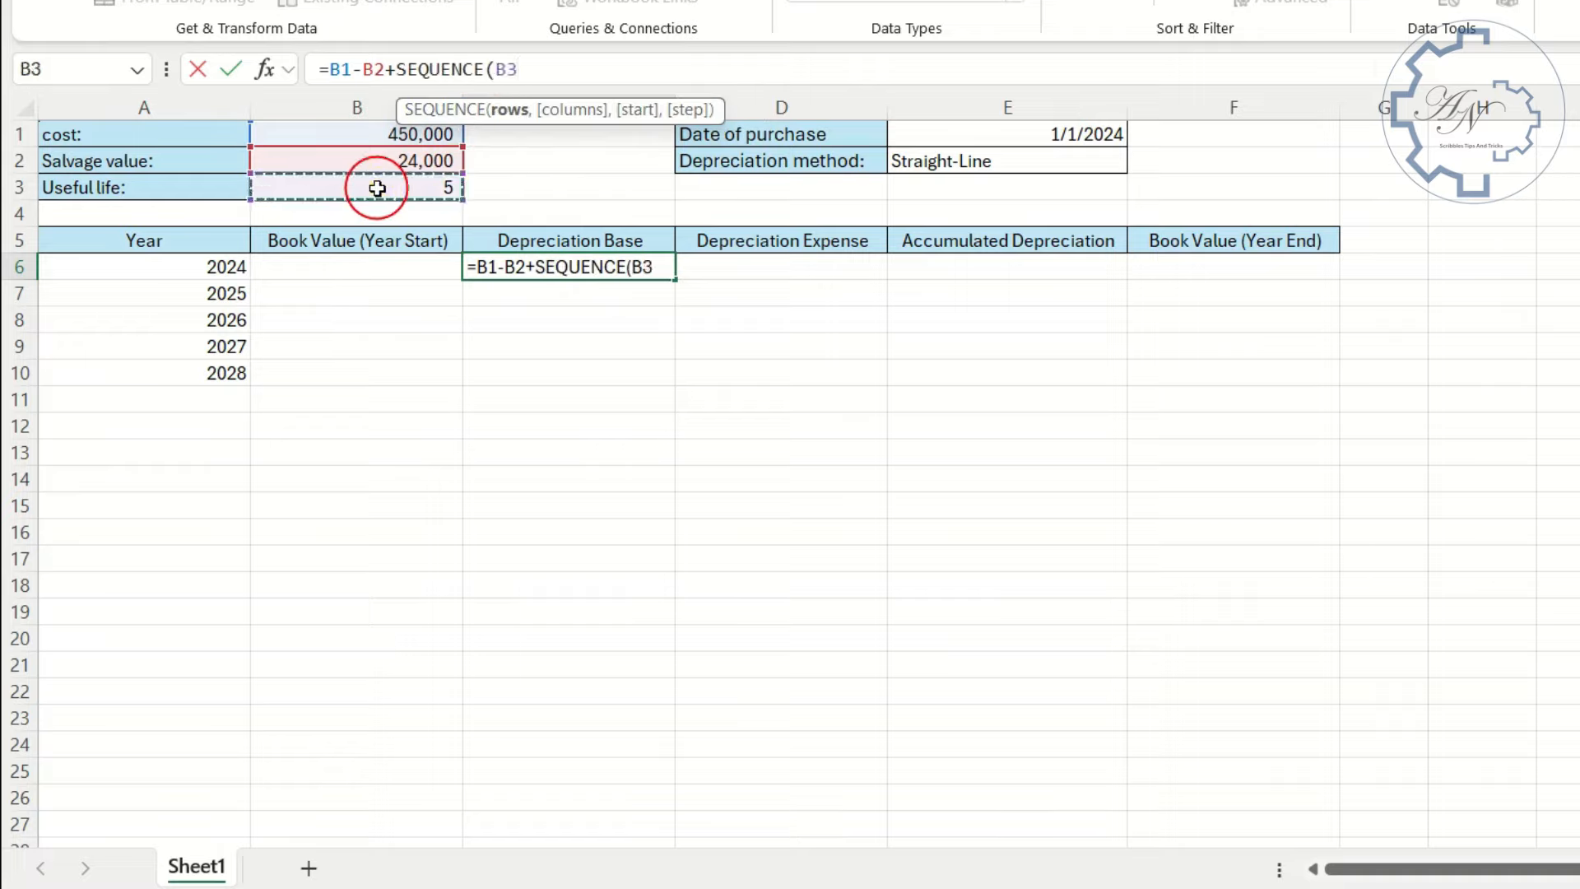
text()*0)
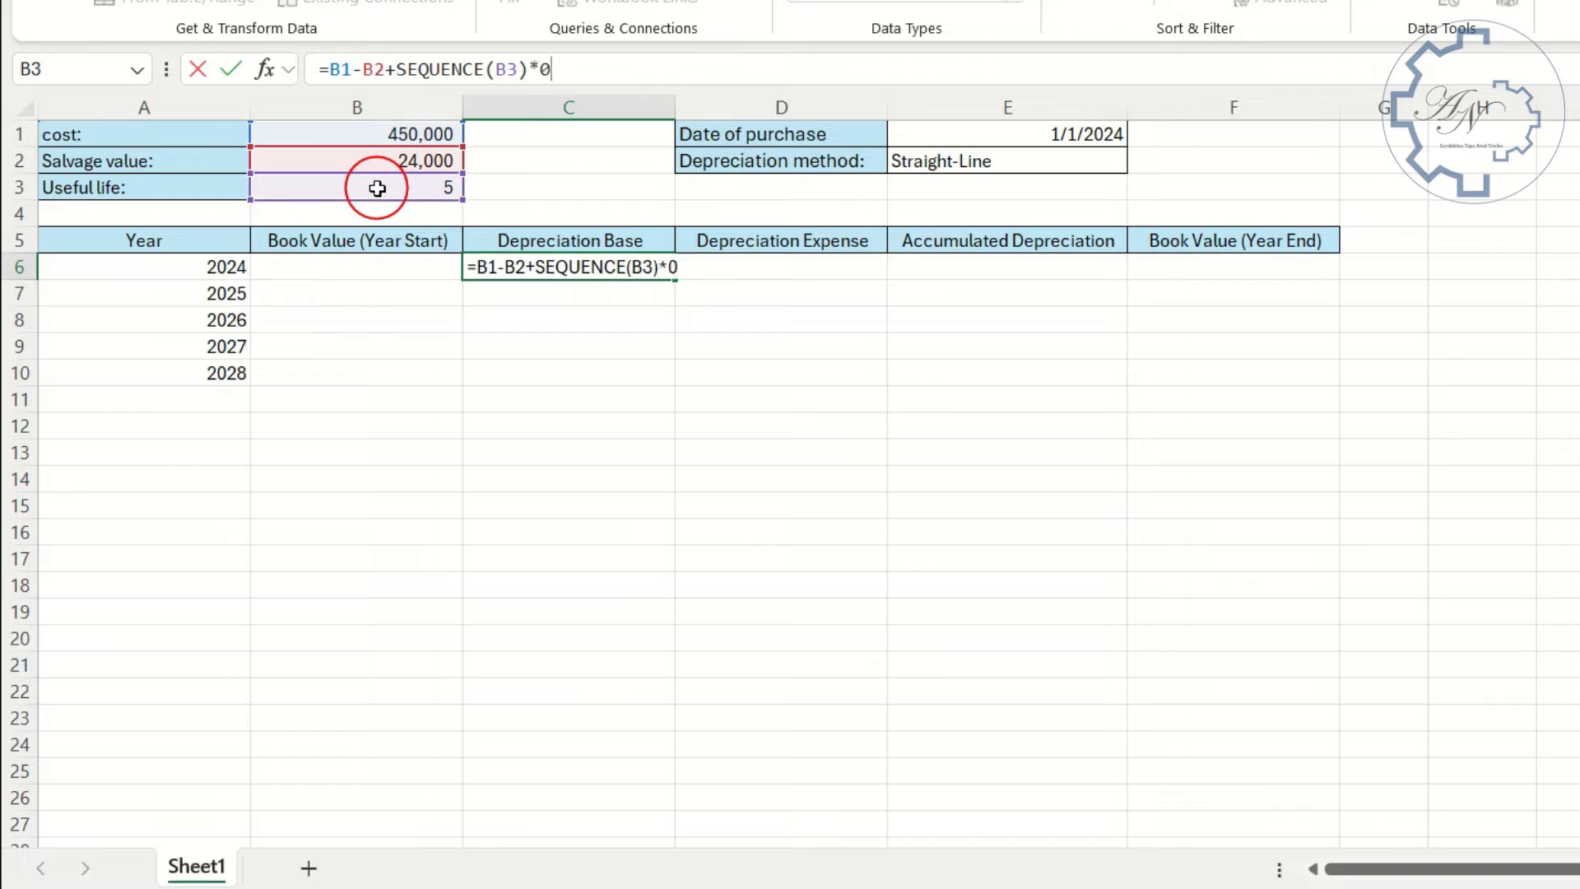
key(Return)
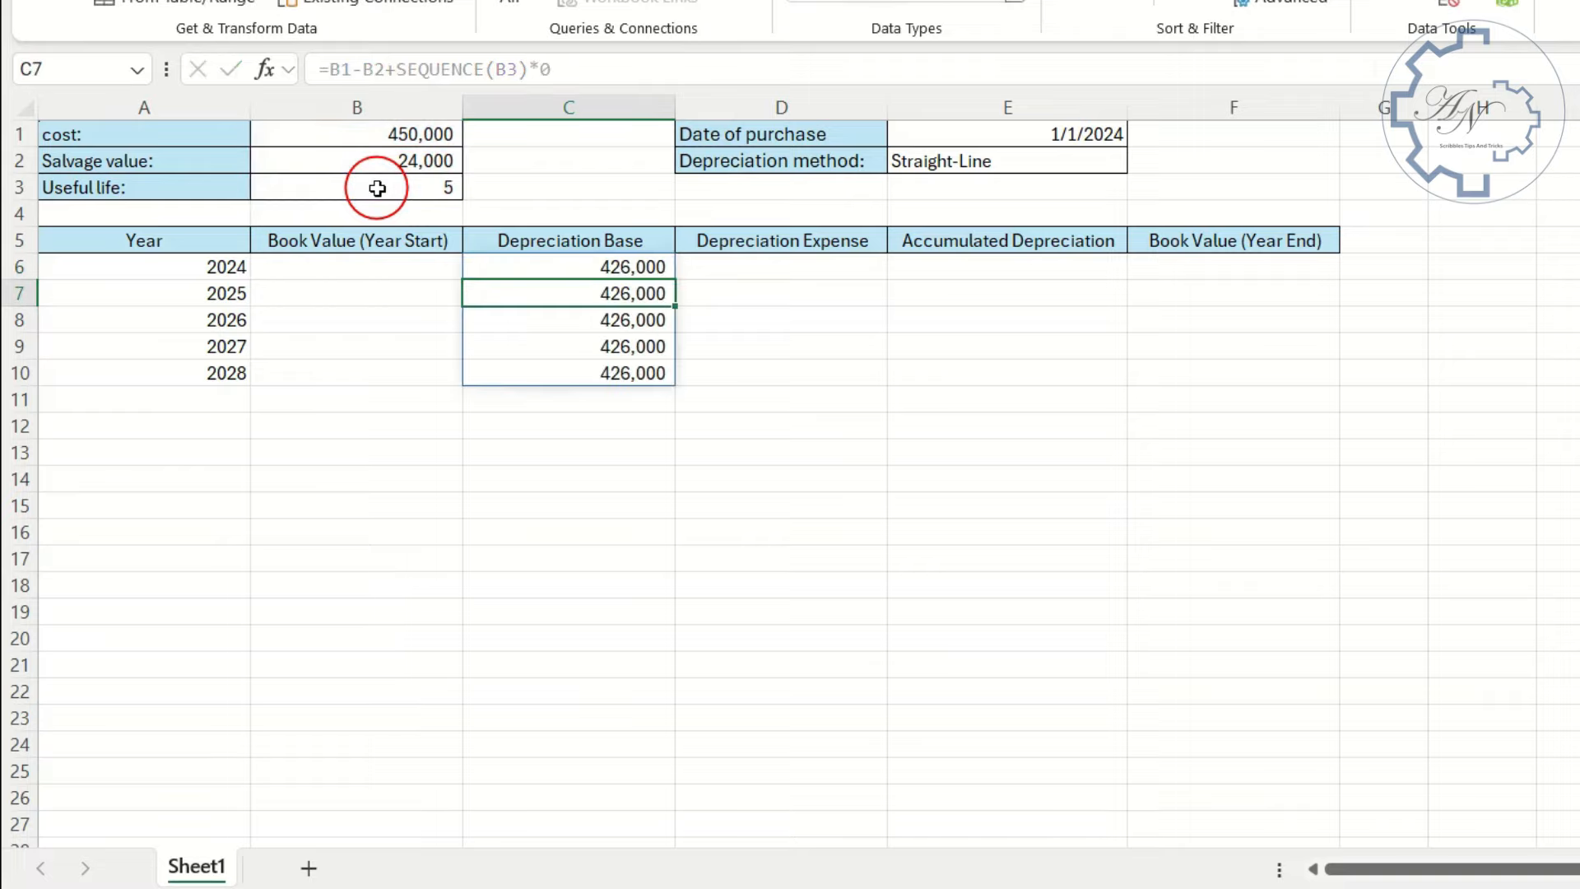
Begin a VLOOKUP formula in D6 for Depreciation Expense, with E2 as lookup value and L1:Z3 as table array.
click(718, 269)
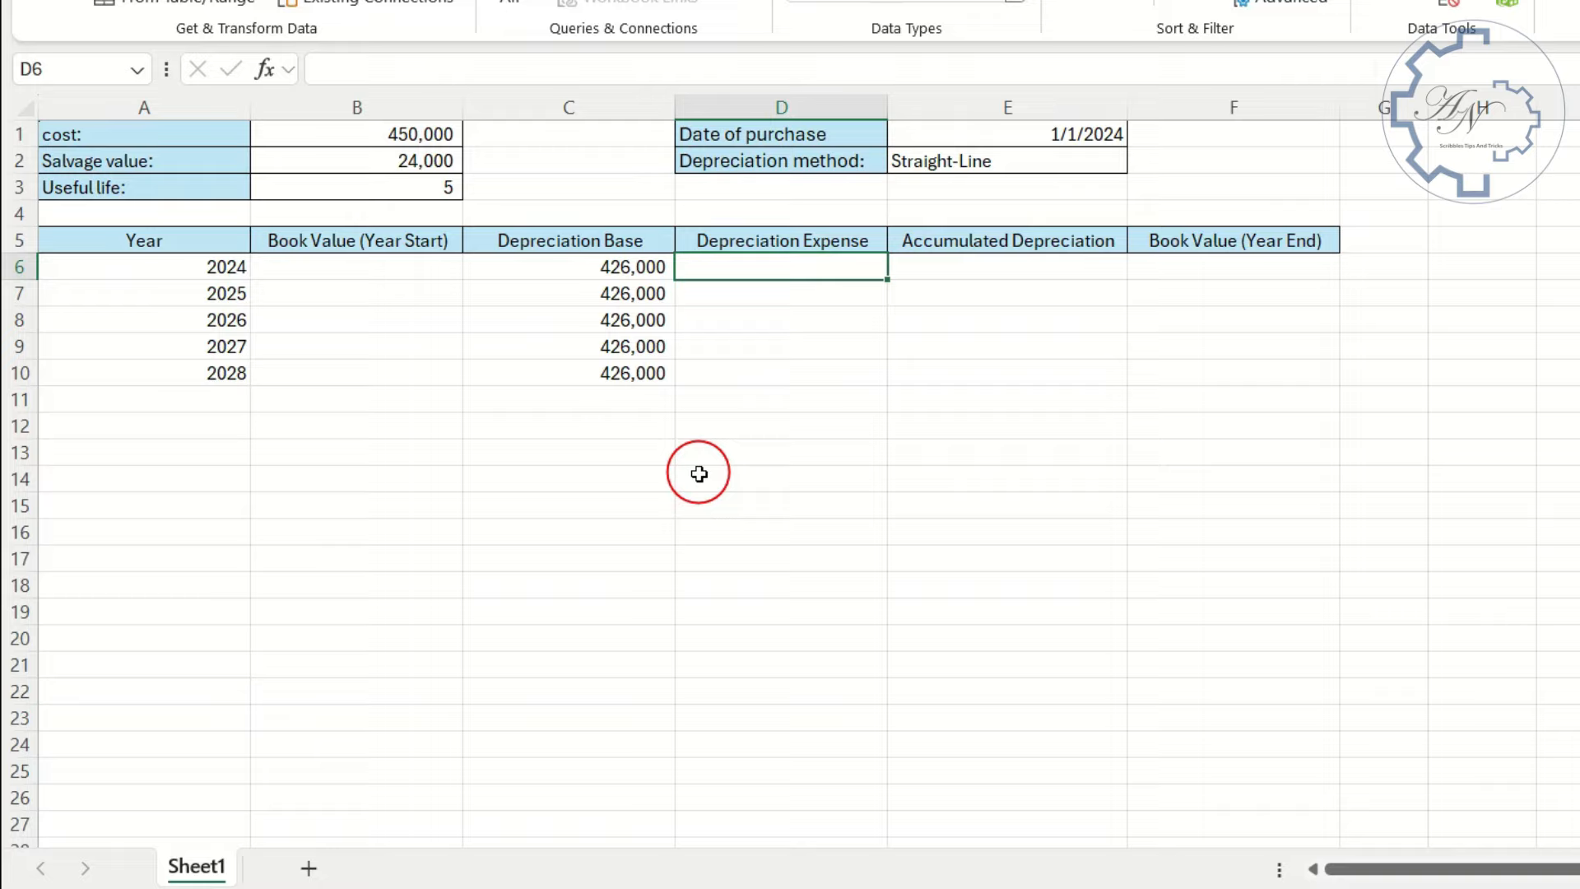
text(=vl)
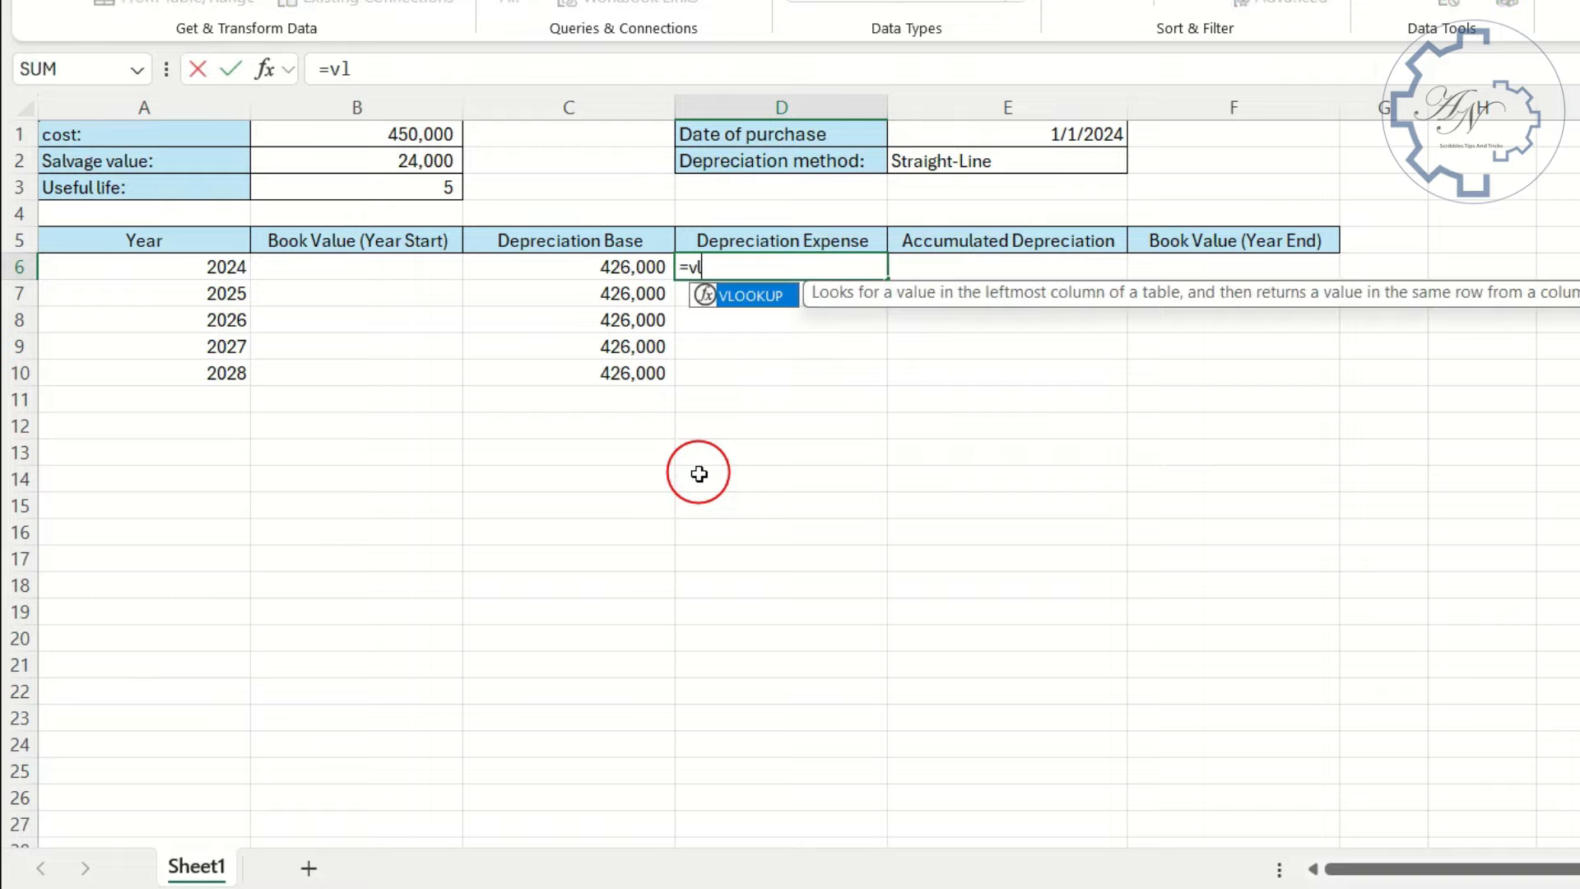
double_click(745, 295)
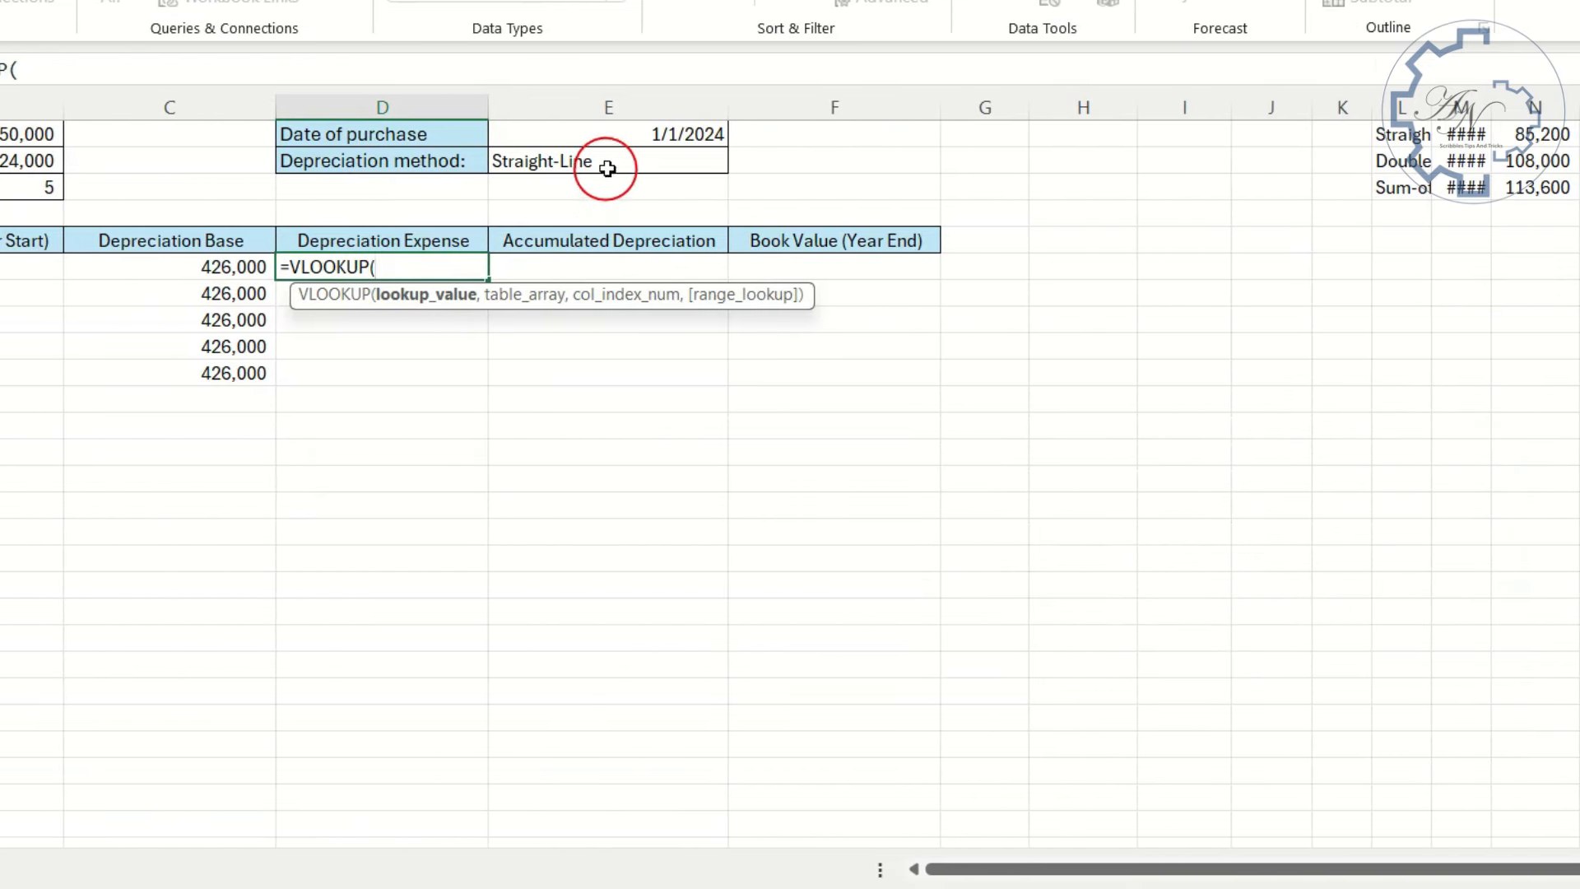
click(608, 163)
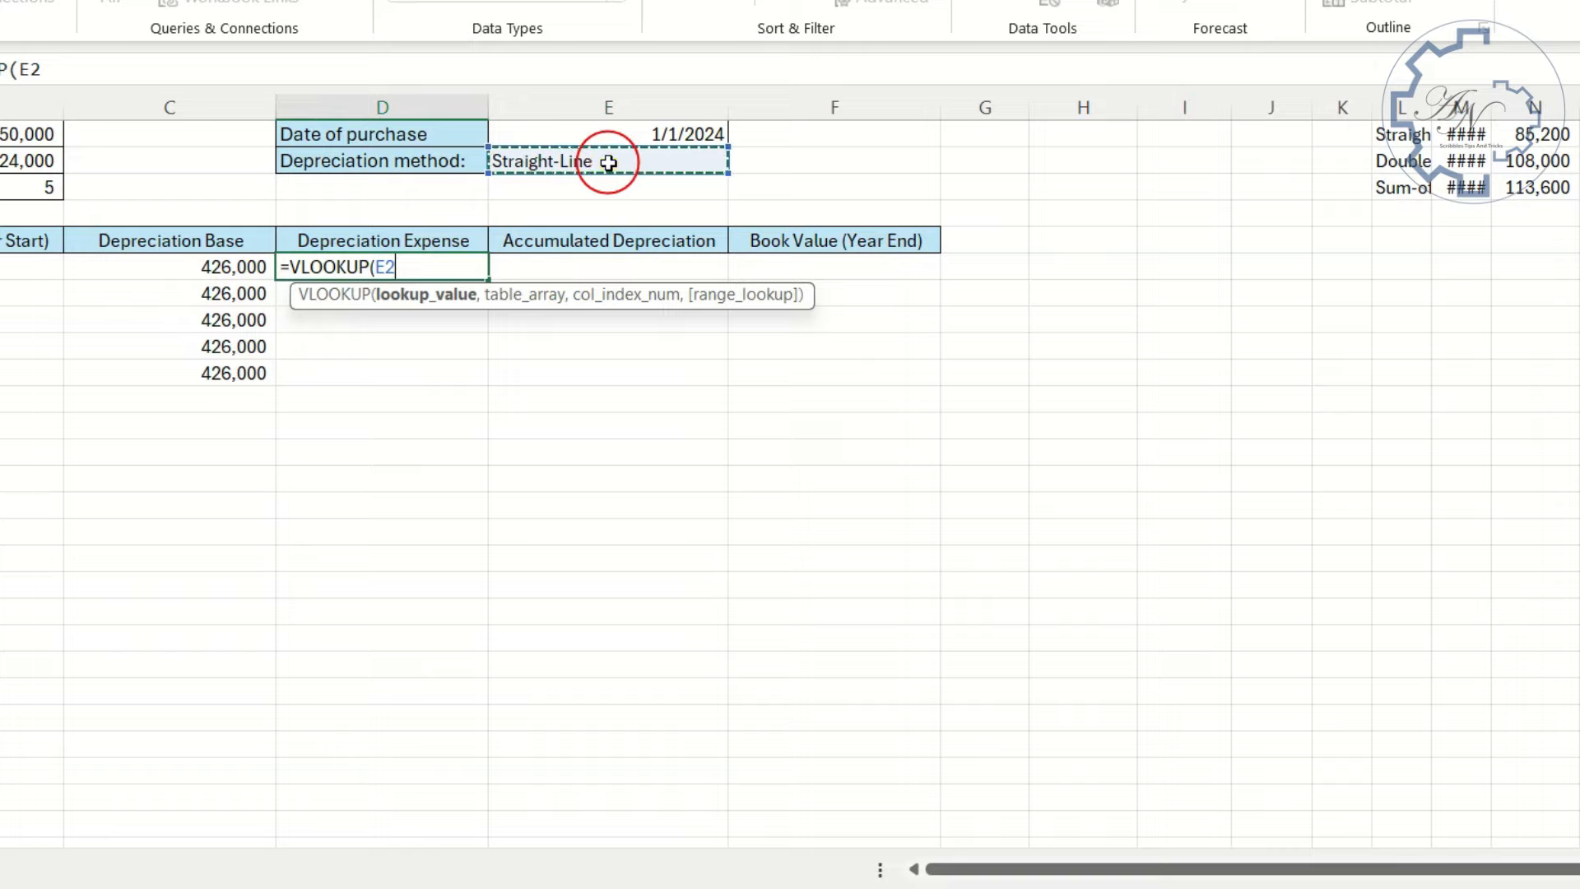
text(,)
click(1397, 132)
drag(1397, 131, 1539, 191)
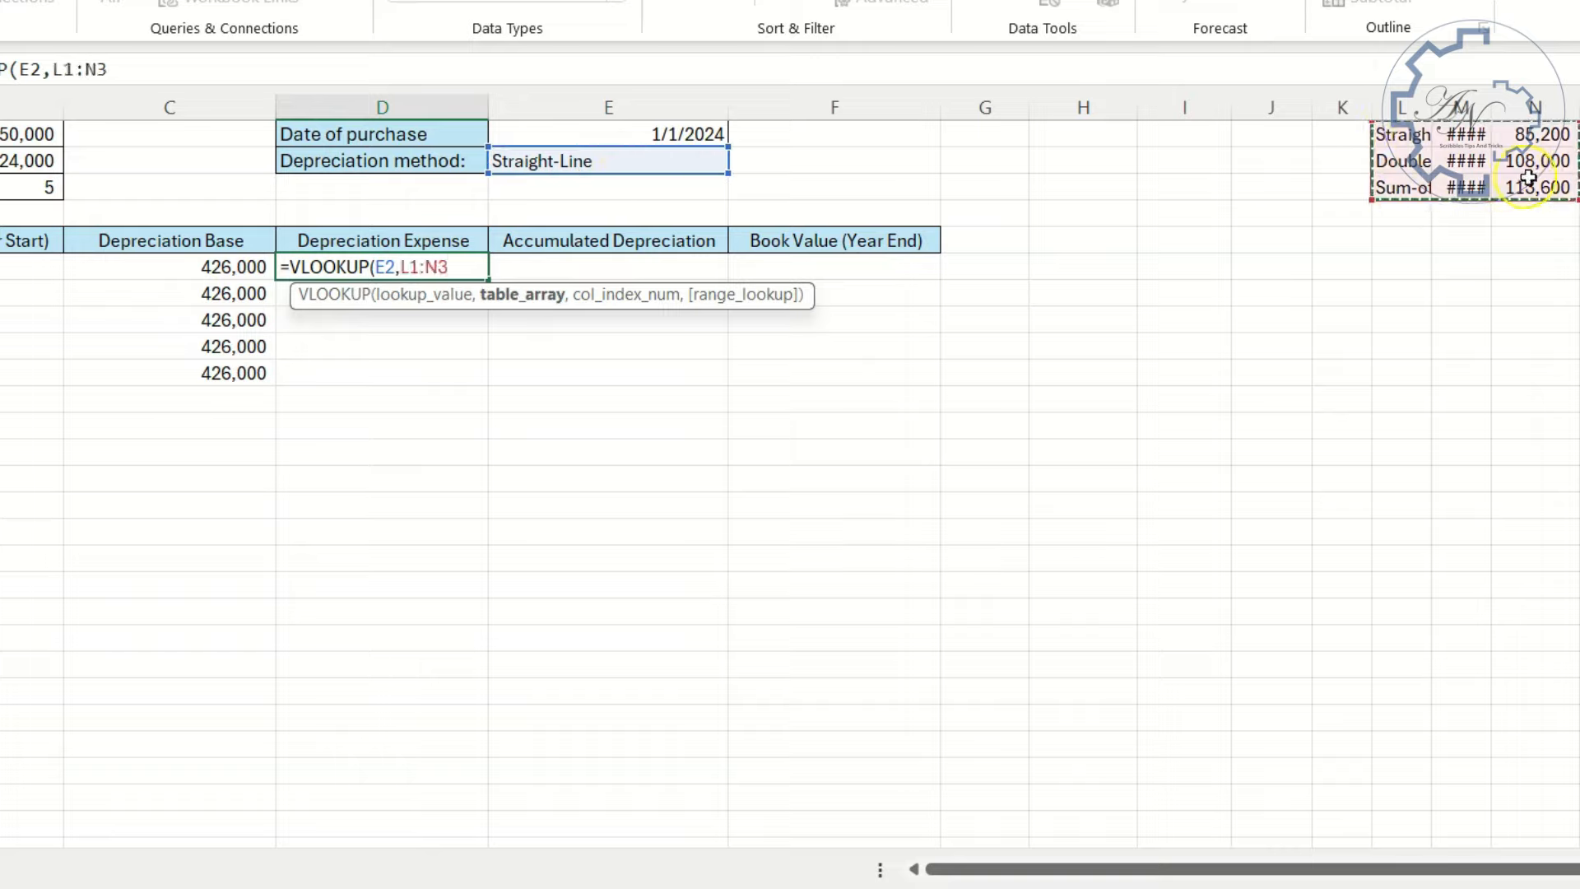
click(429, 266)
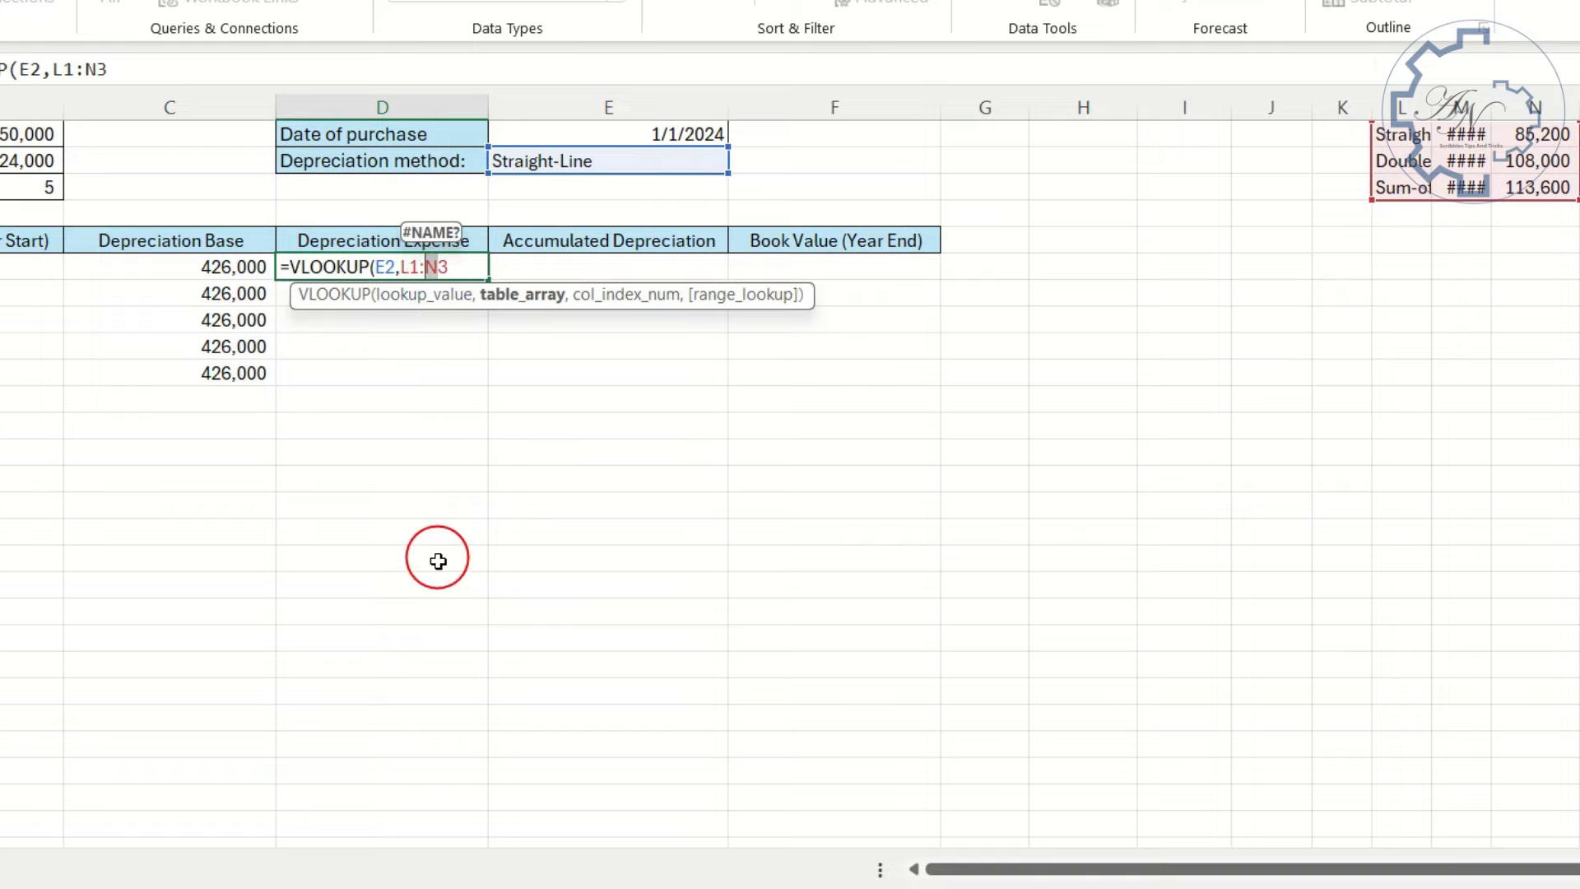
text(z)
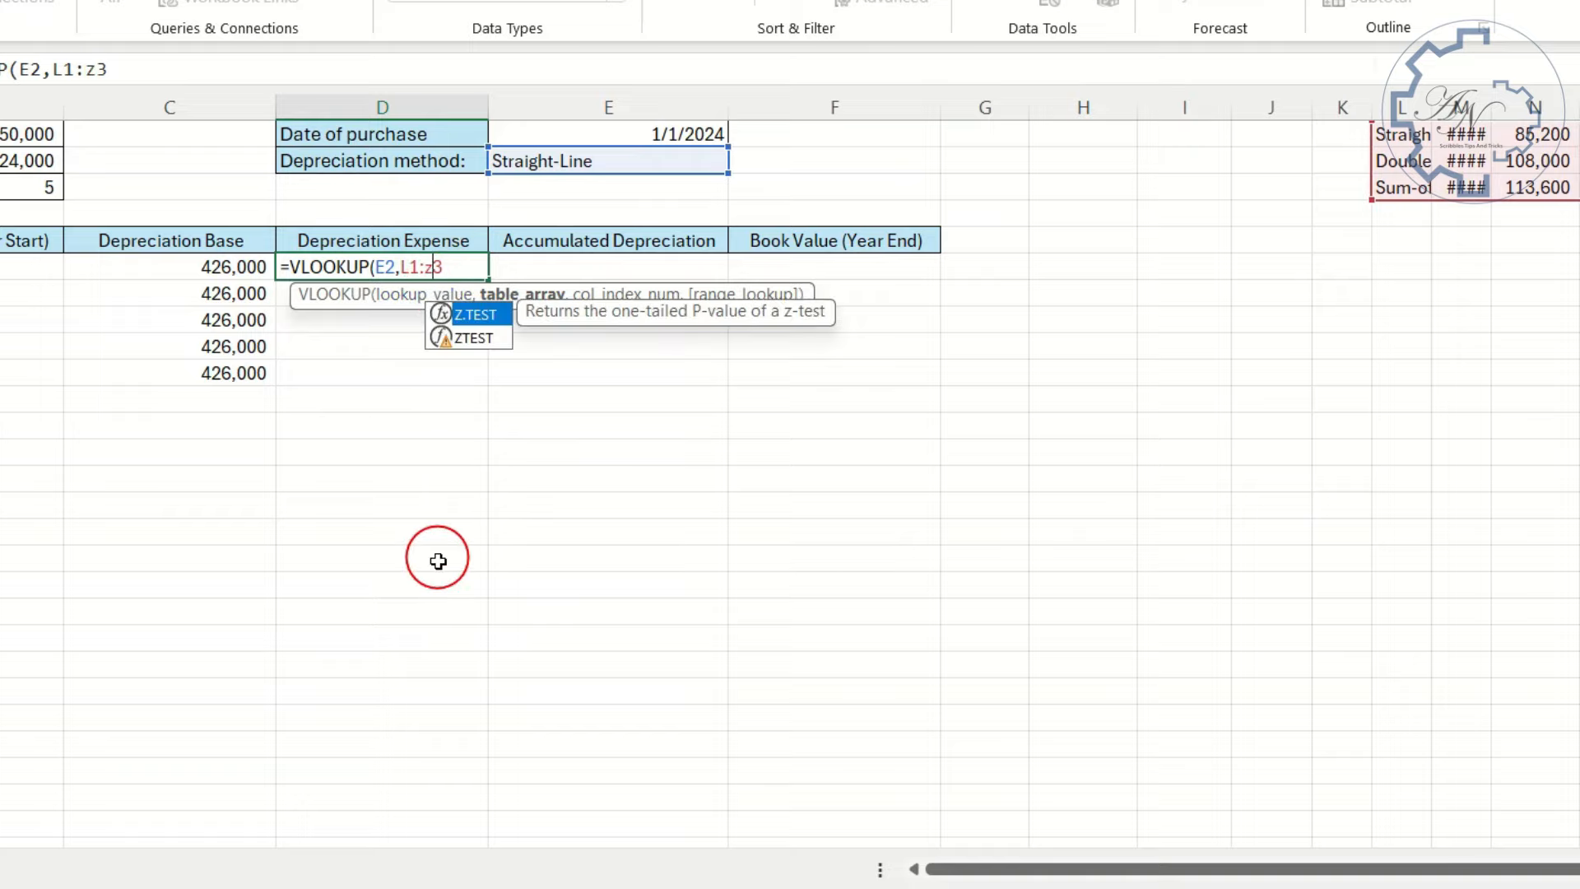
click(465, 264)
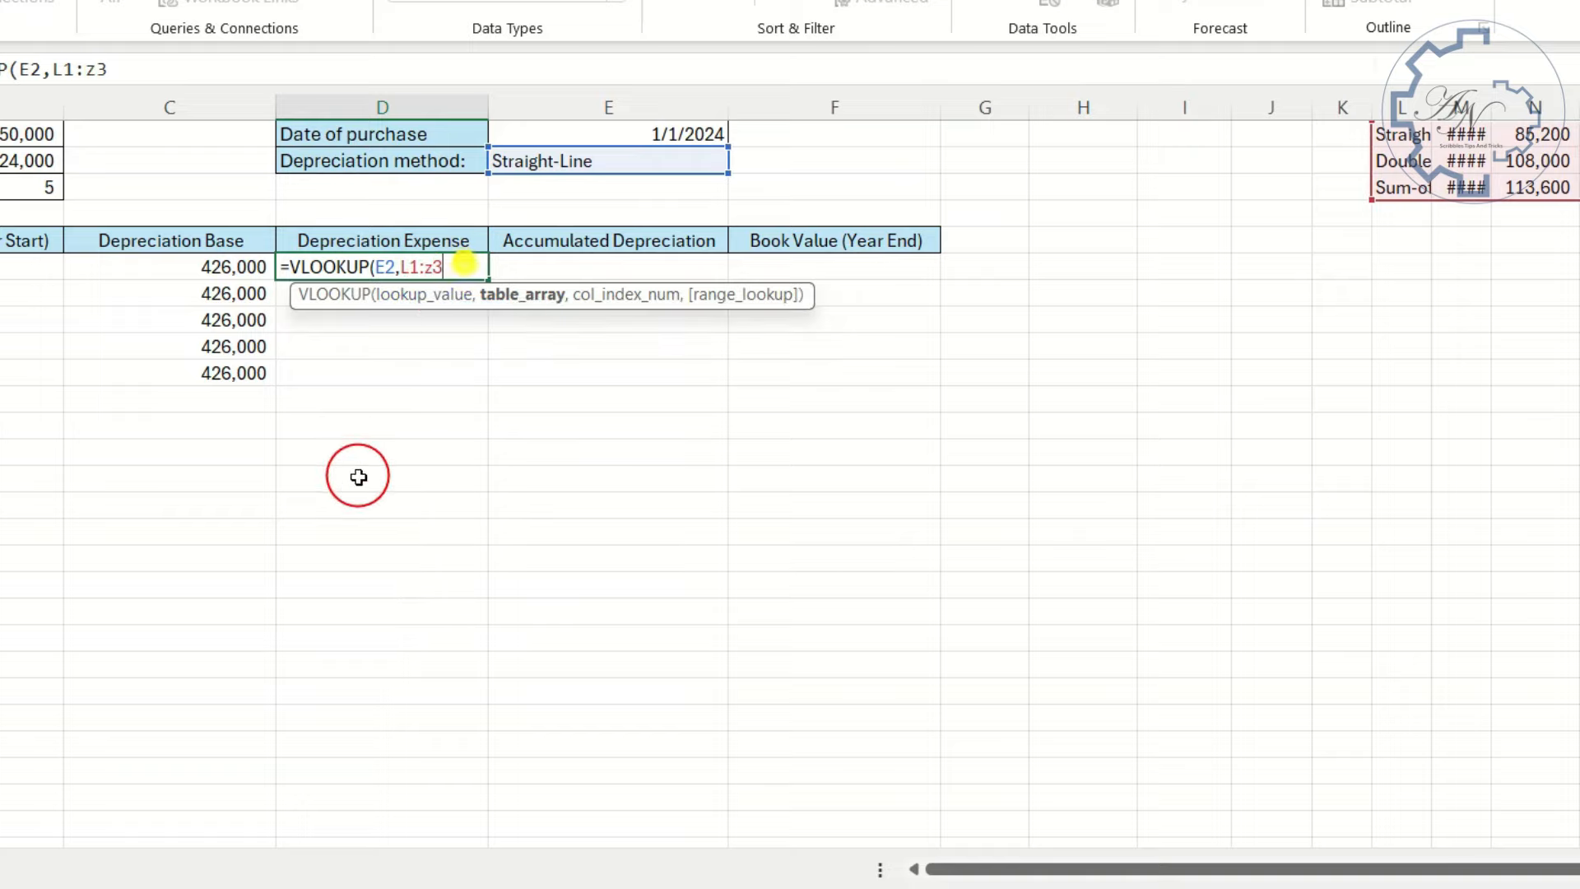
Complete the D6 VLOOKUP with SEQUENCE(B3) as the column index and FALSE for an exact match.
text(,)
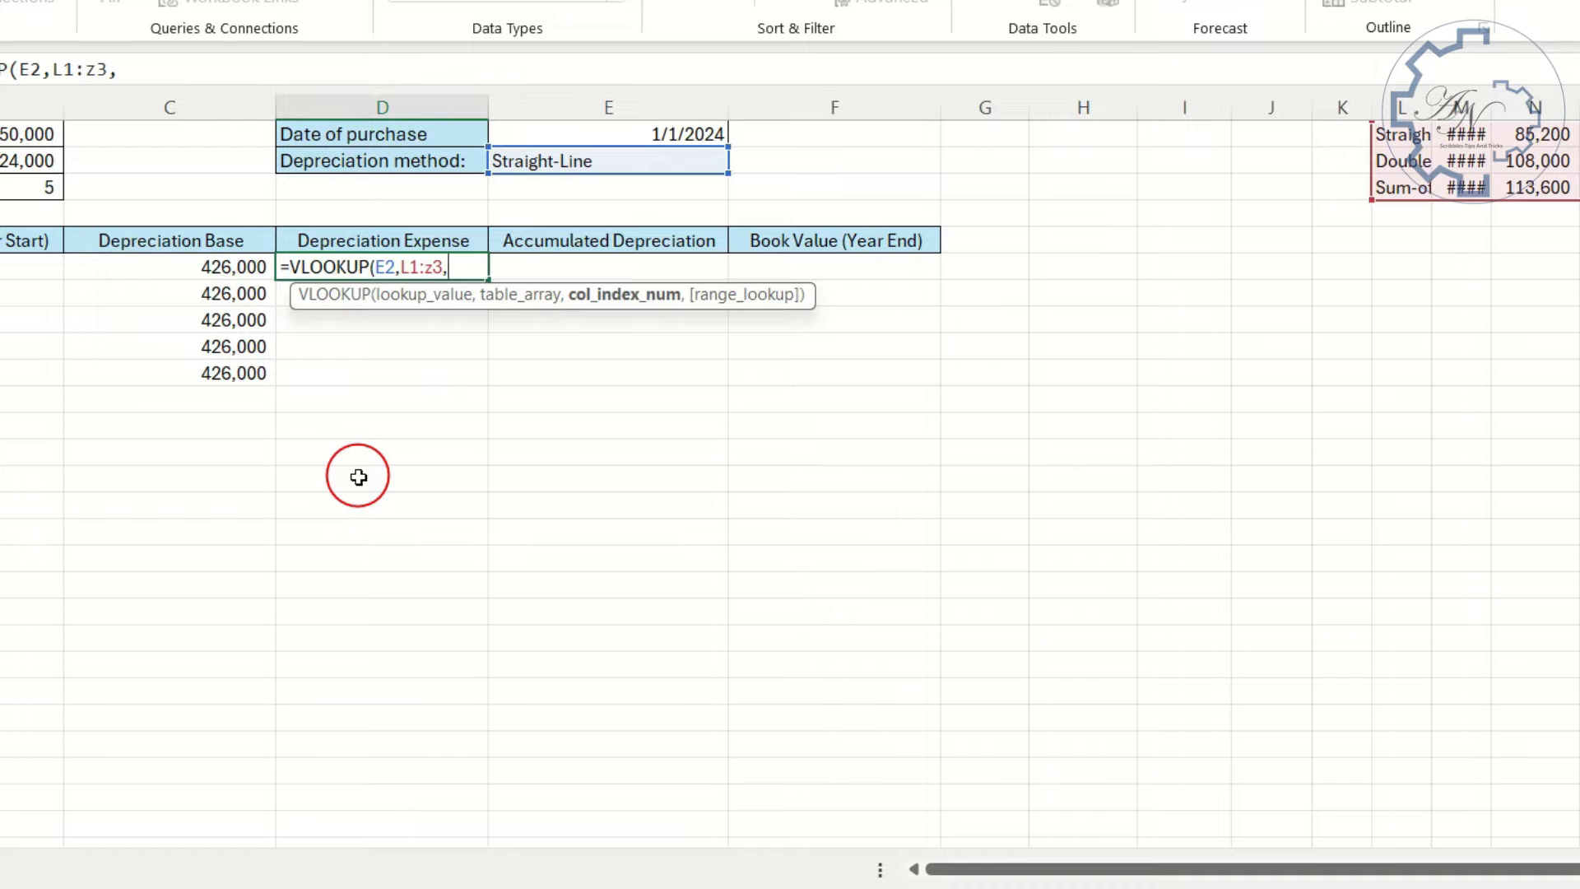
text(seq)
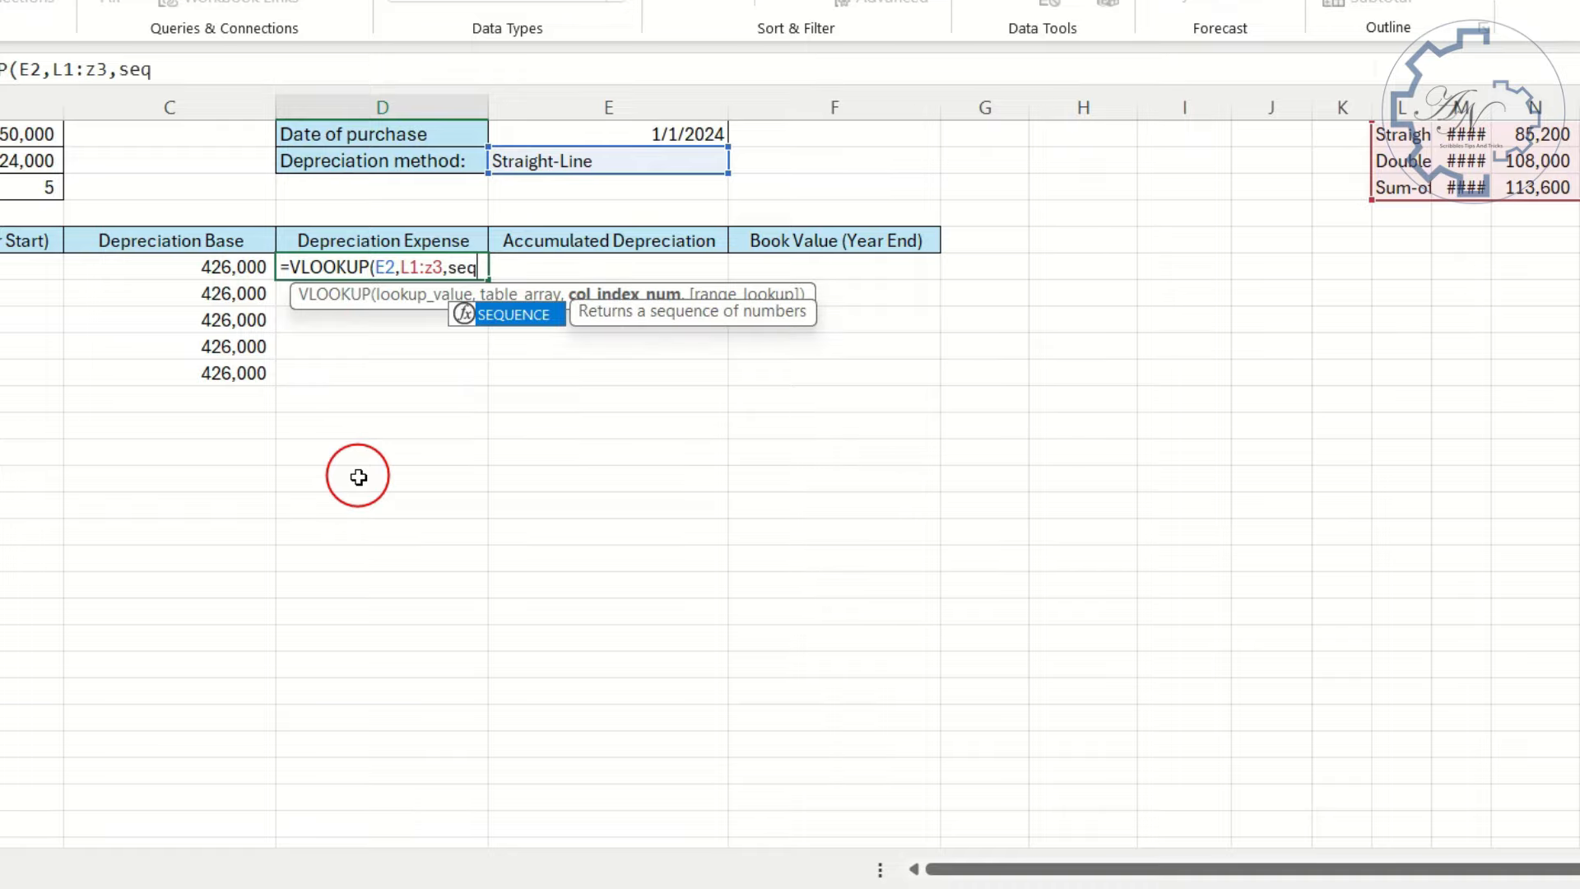
double_click(511, 314)
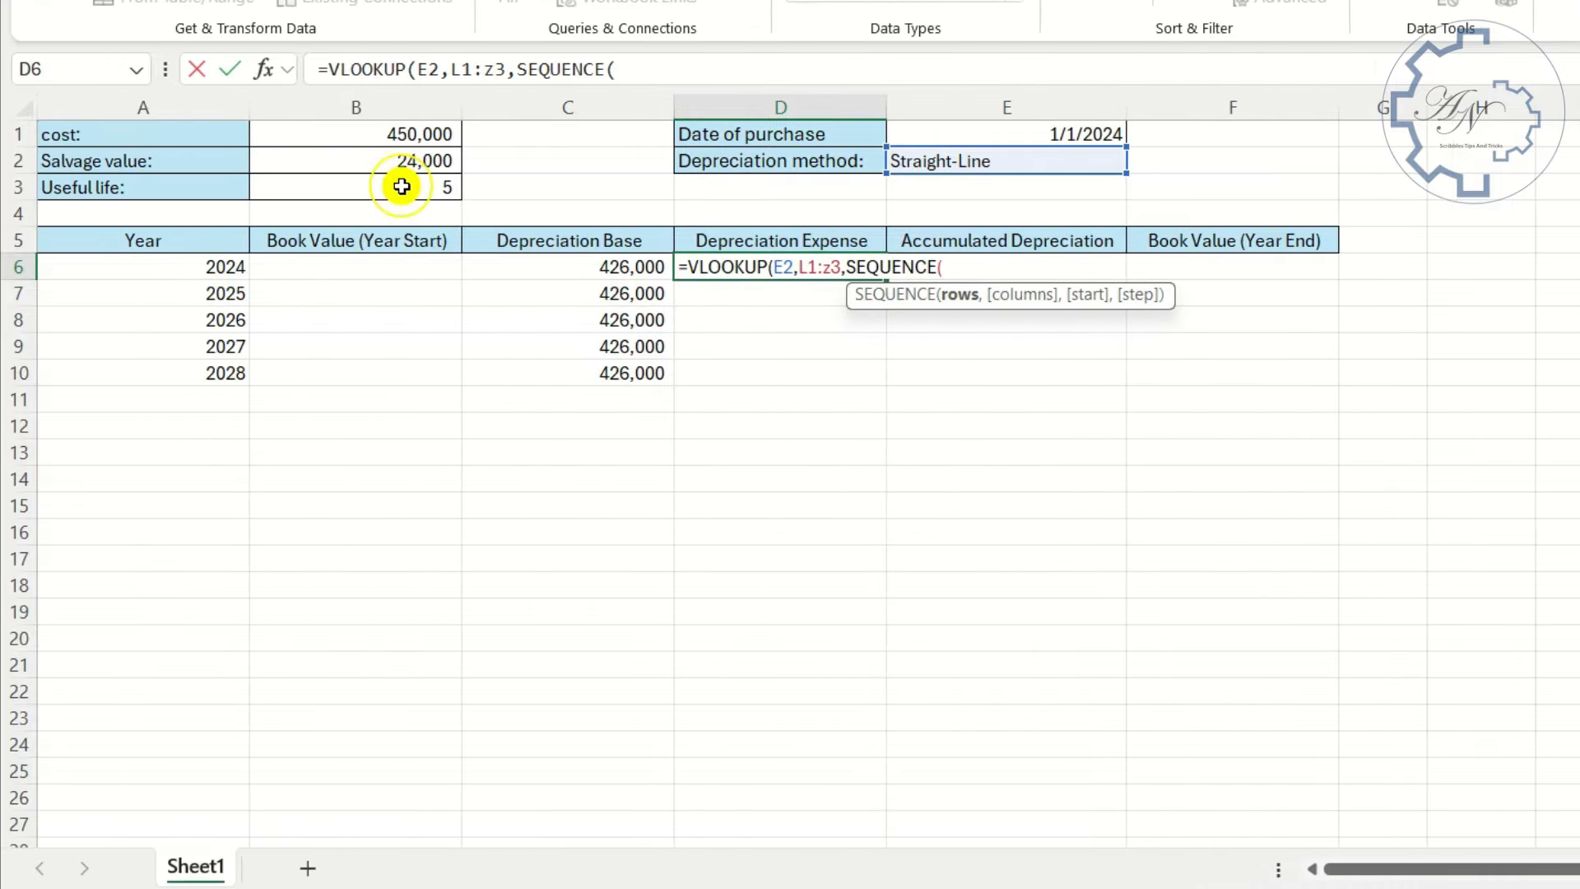
click(401, 185)
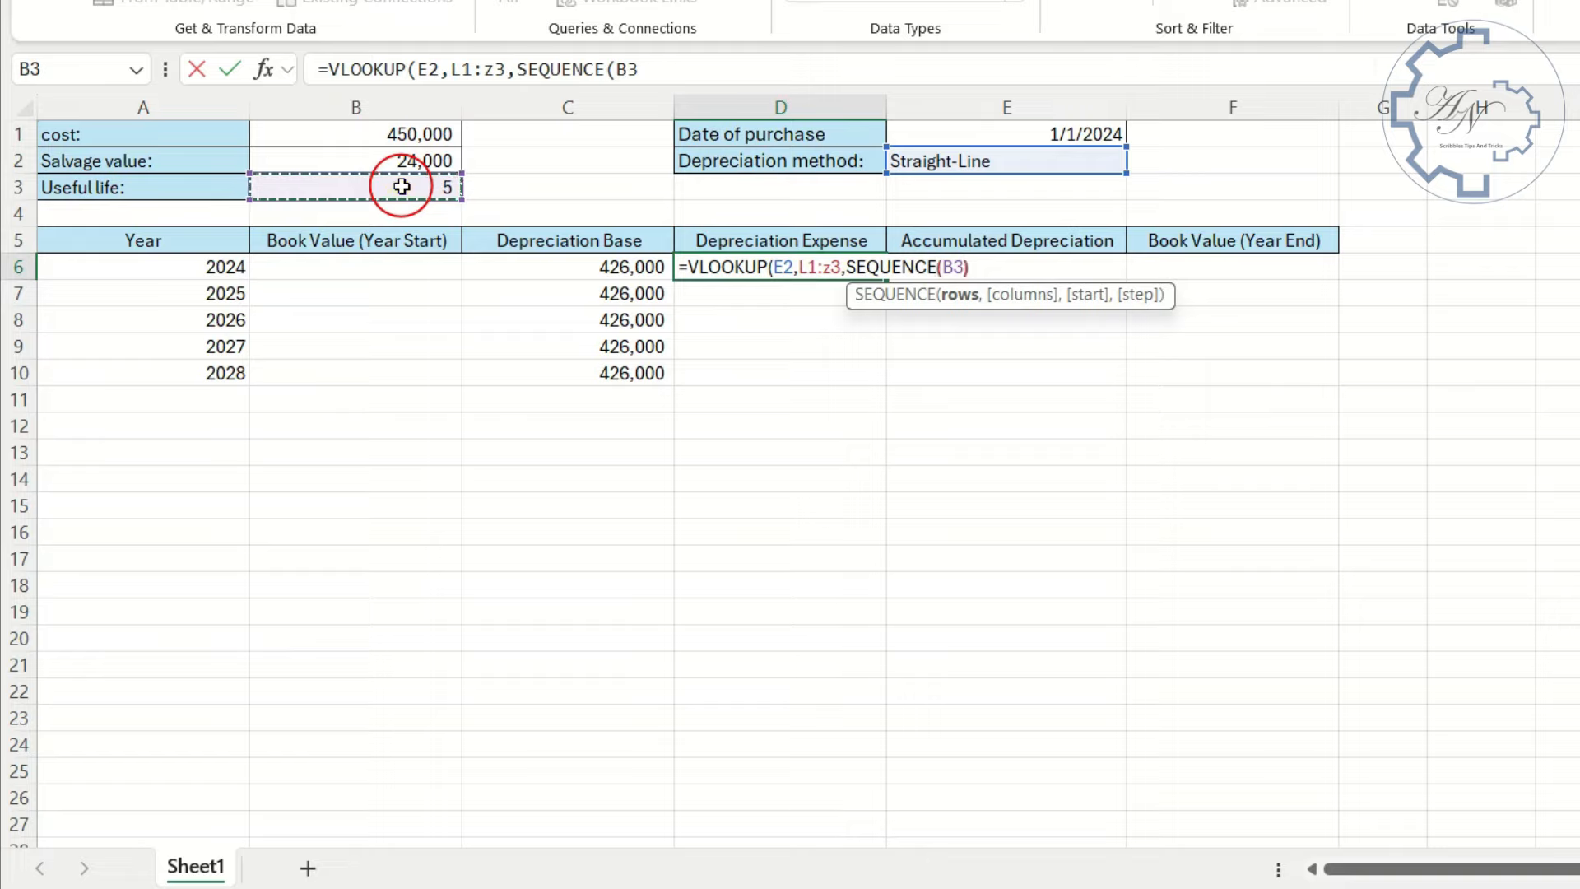
text())
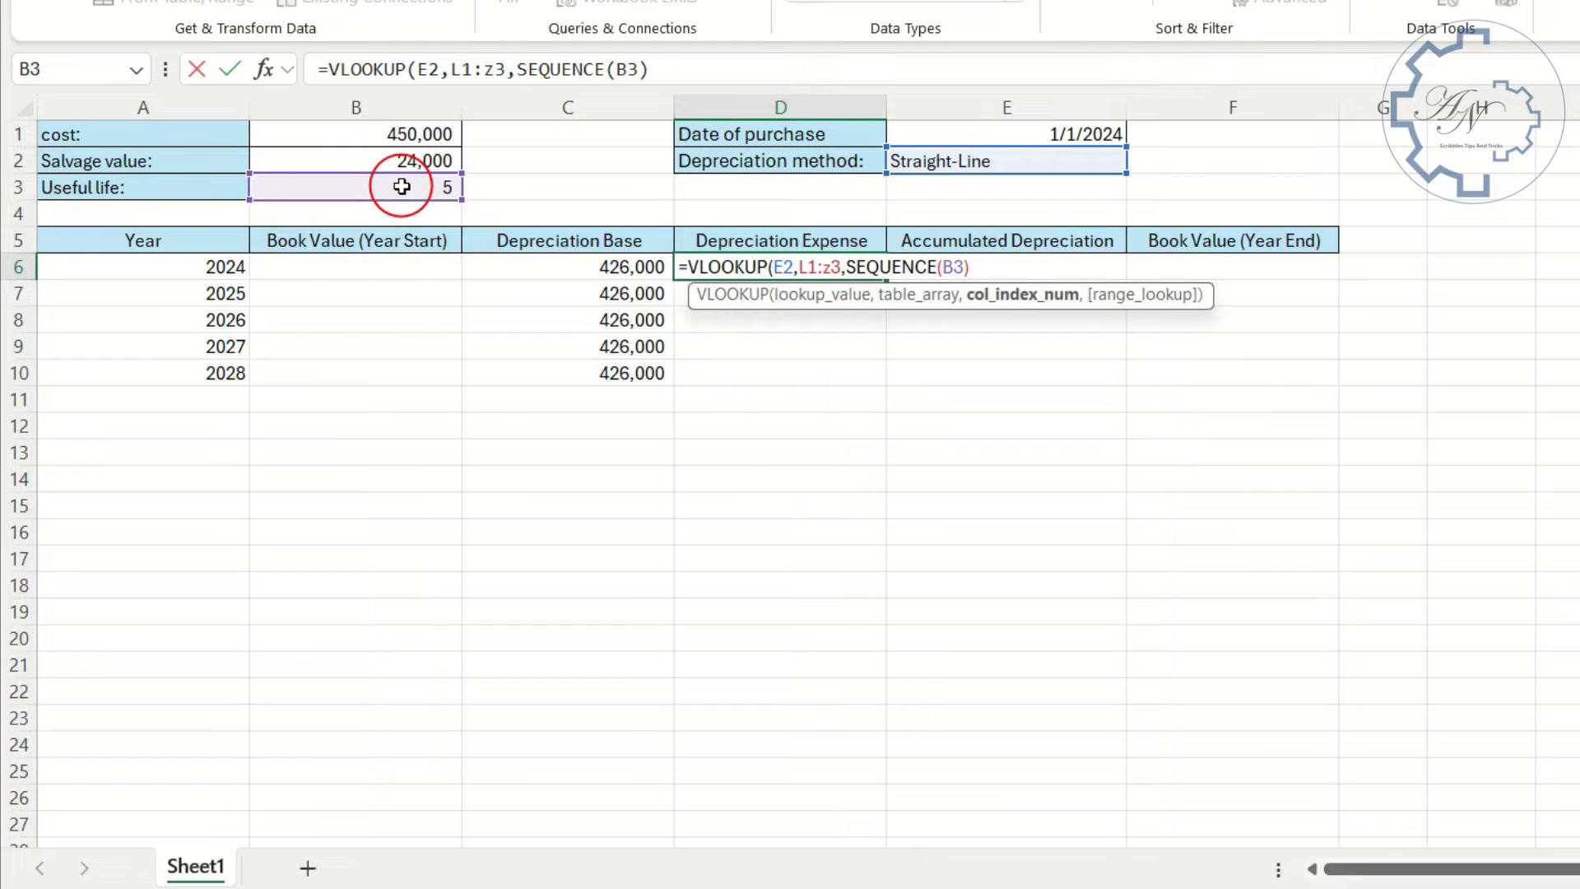
text(,)
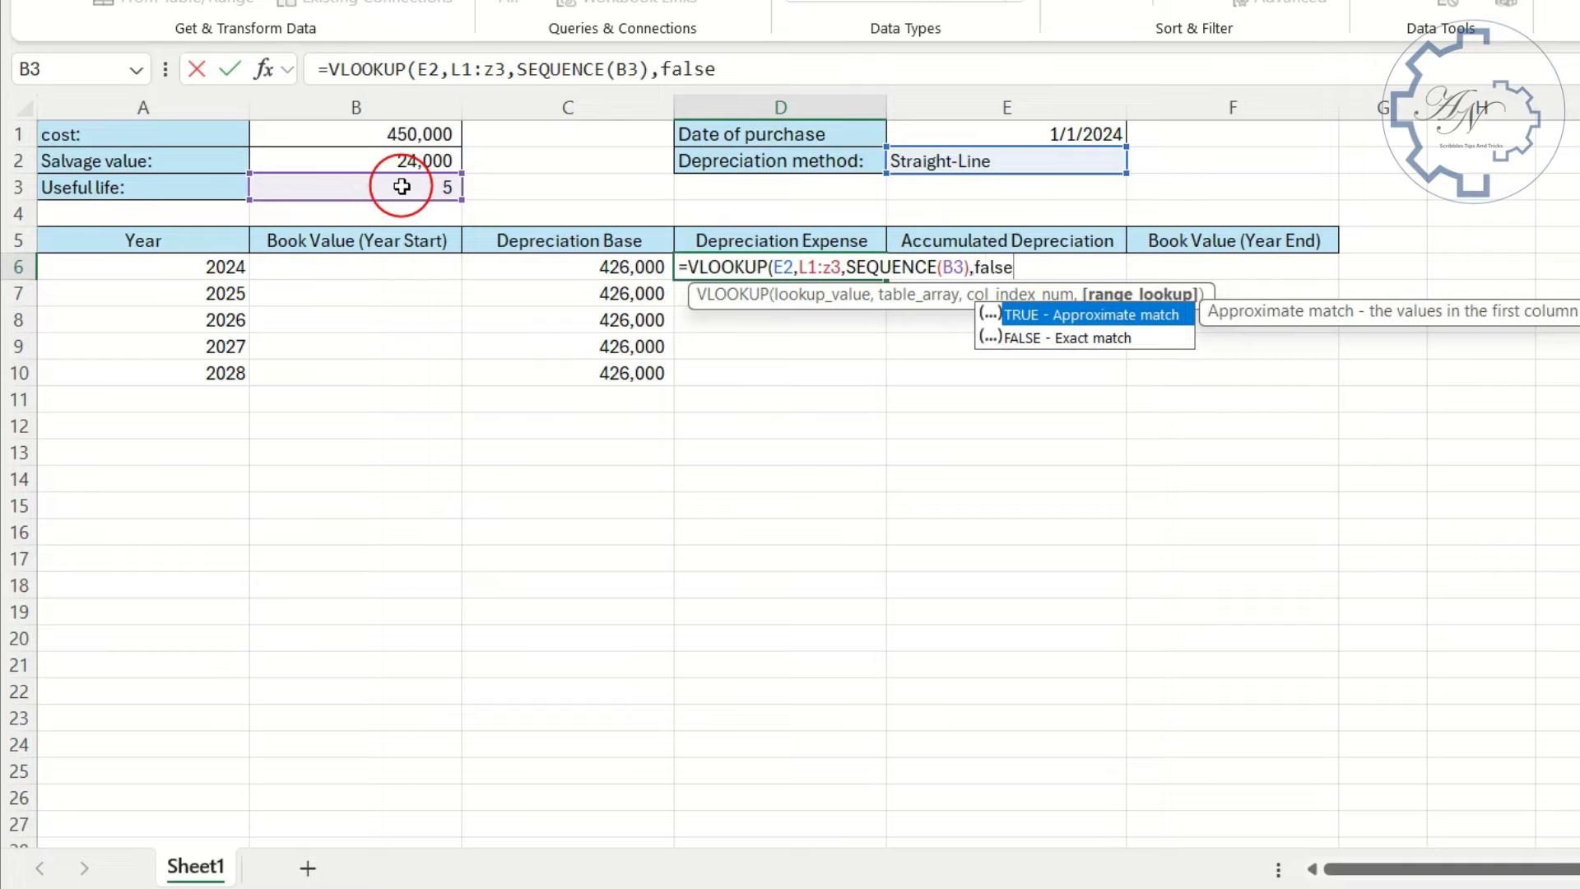
text(false)
key(Return)
key(Return)
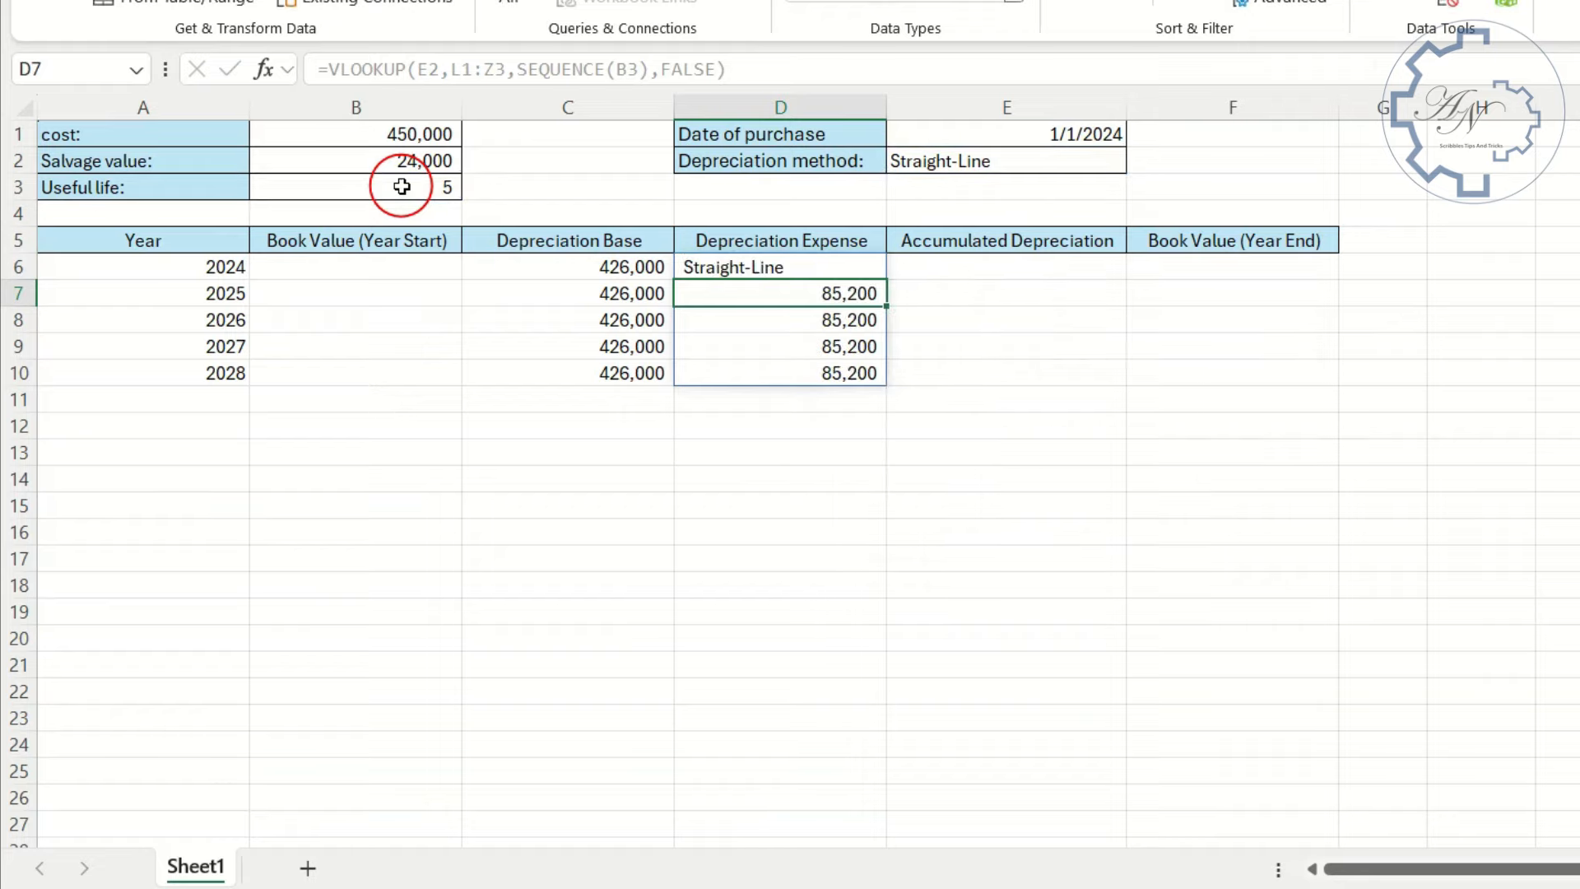
Add 1 to the column index in D6 so the formula reads =VLOOKUP(E2,L1:Z3,SEQUENCE(B3)+1,FALSE).
double_click(724, 269)
text(+1)
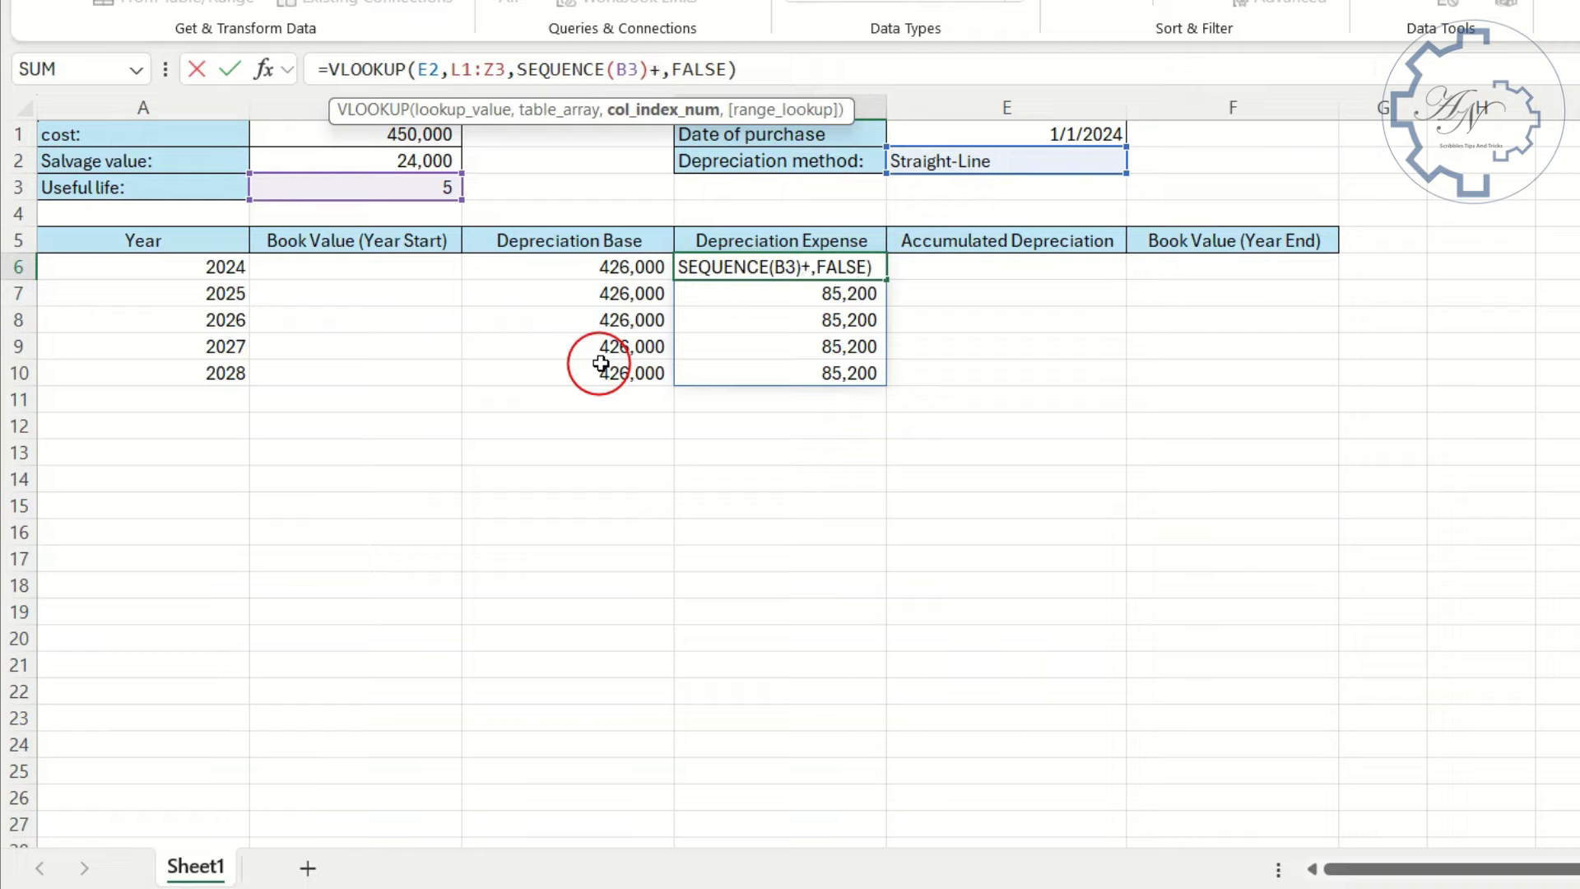
key(Return)
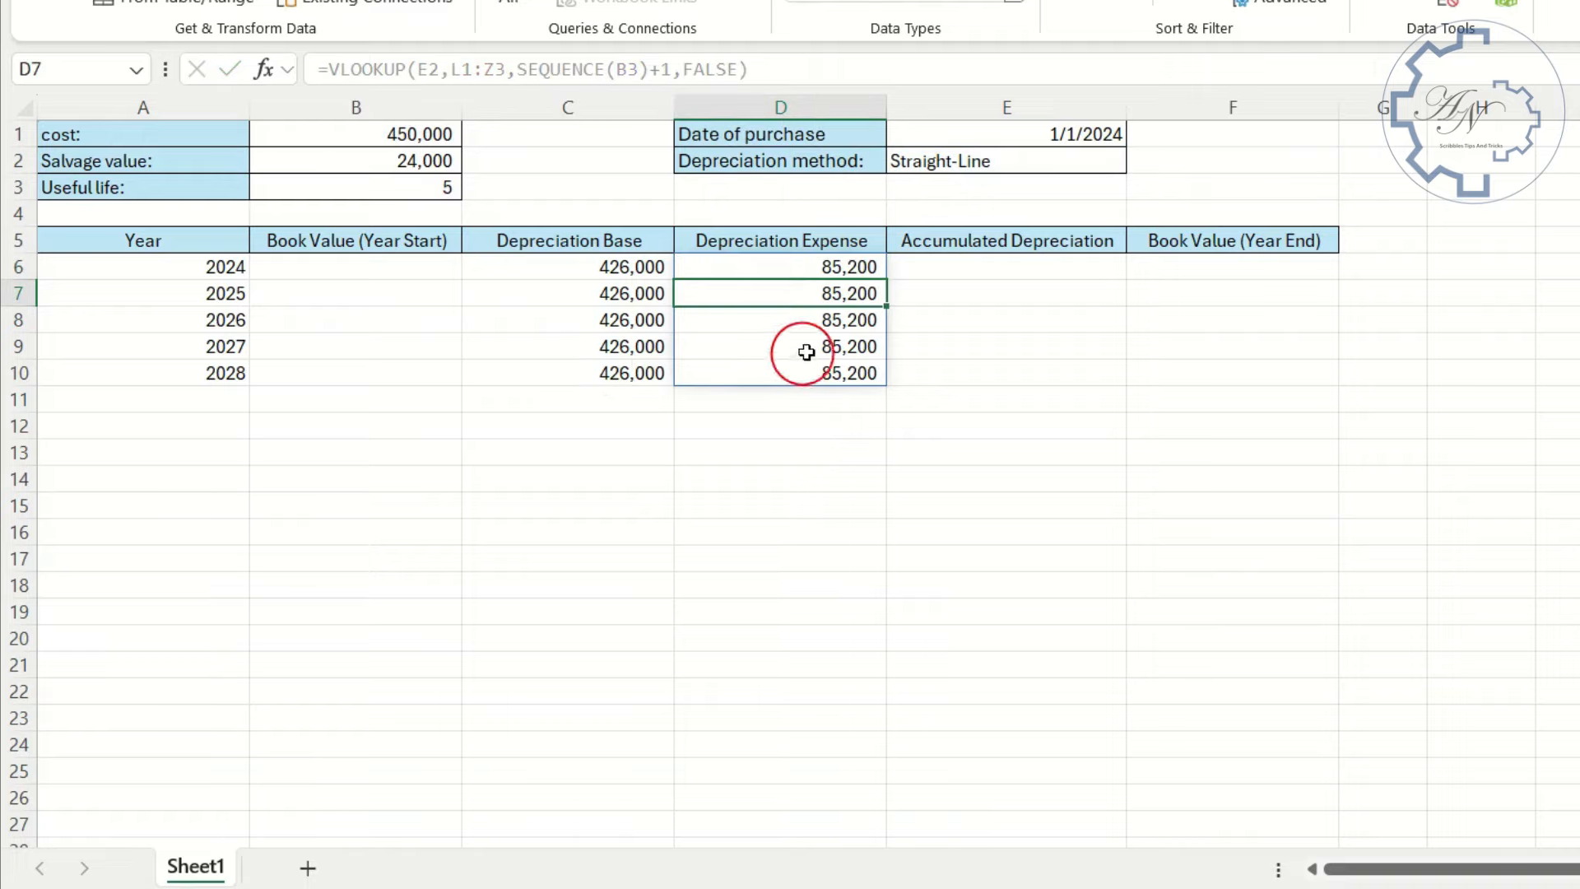
Switch the depreciation method in E2 to Double-declining balance and also try Sum-of-the-Years'-Digits.
click(1017, 163)
click(1138, 163)
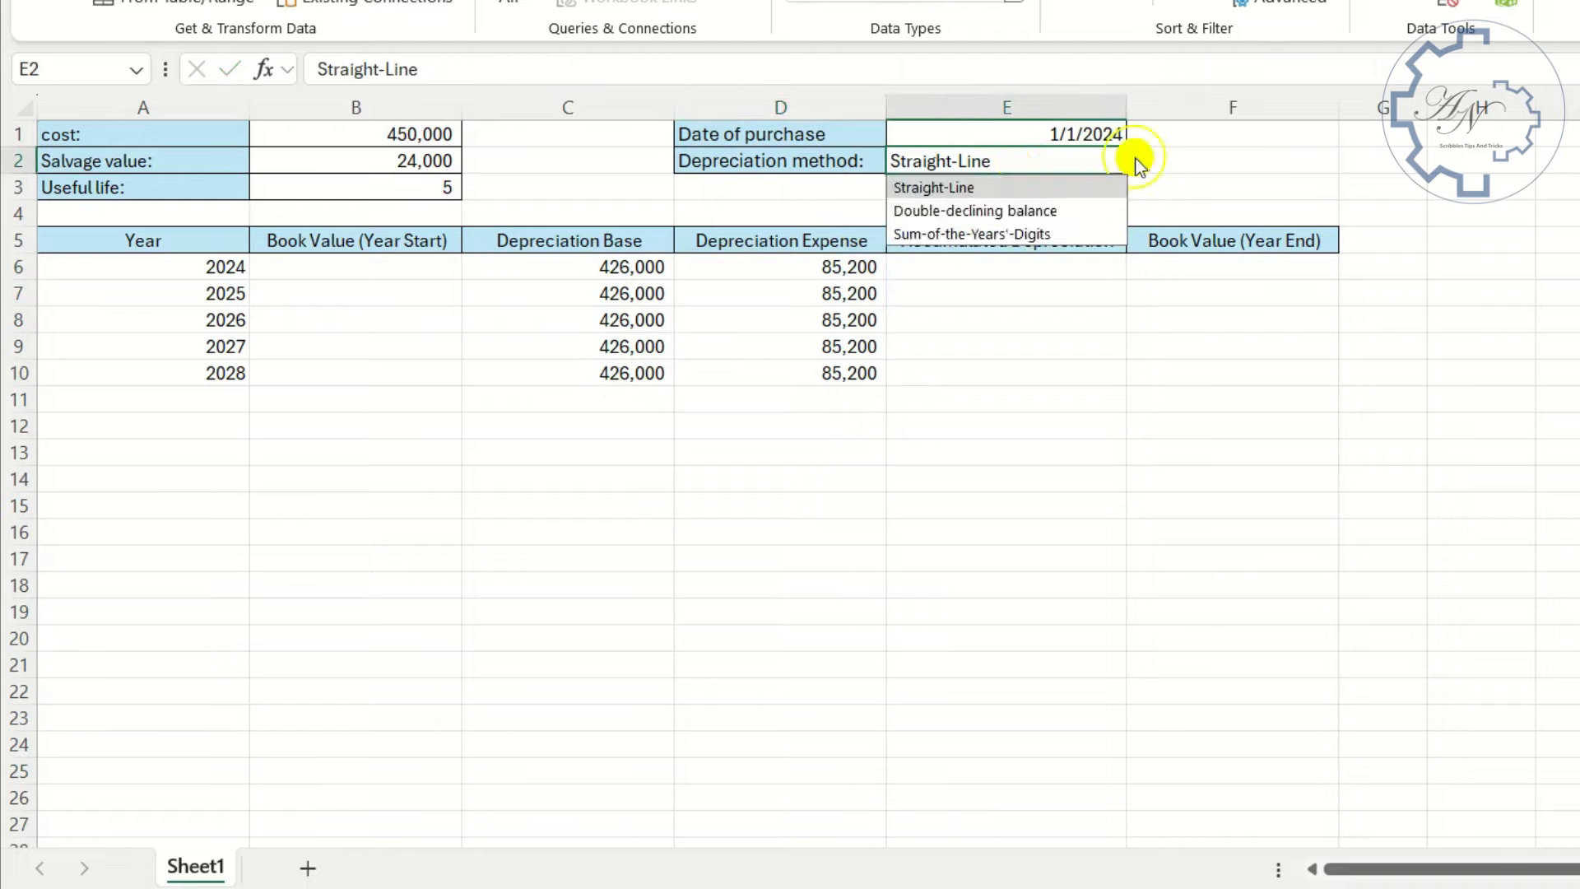
click(1065, 212)
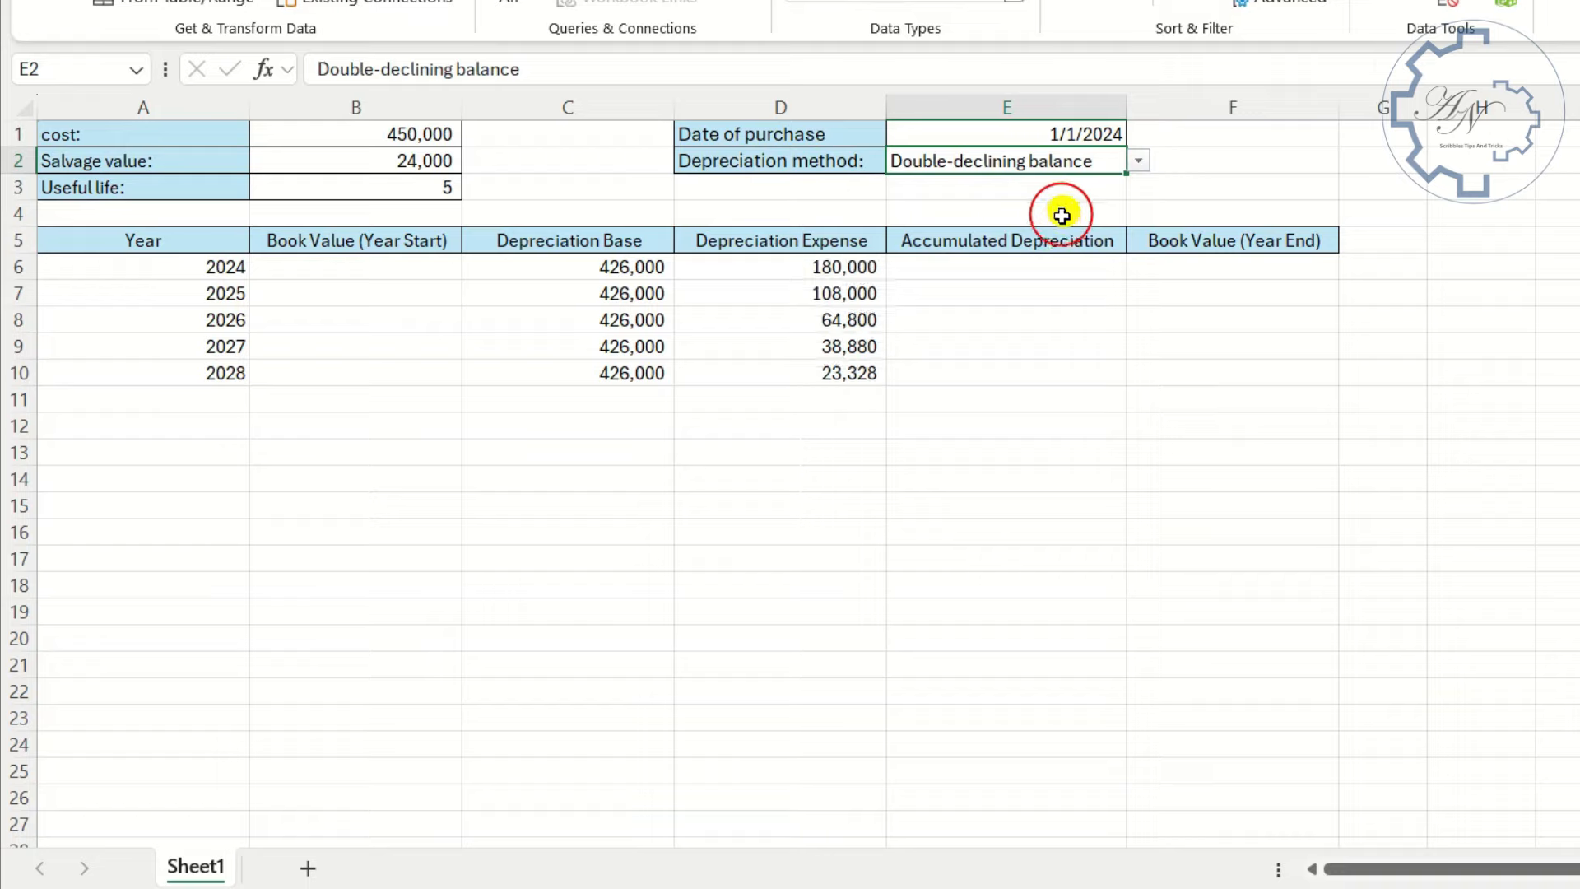
click(1136, 161)
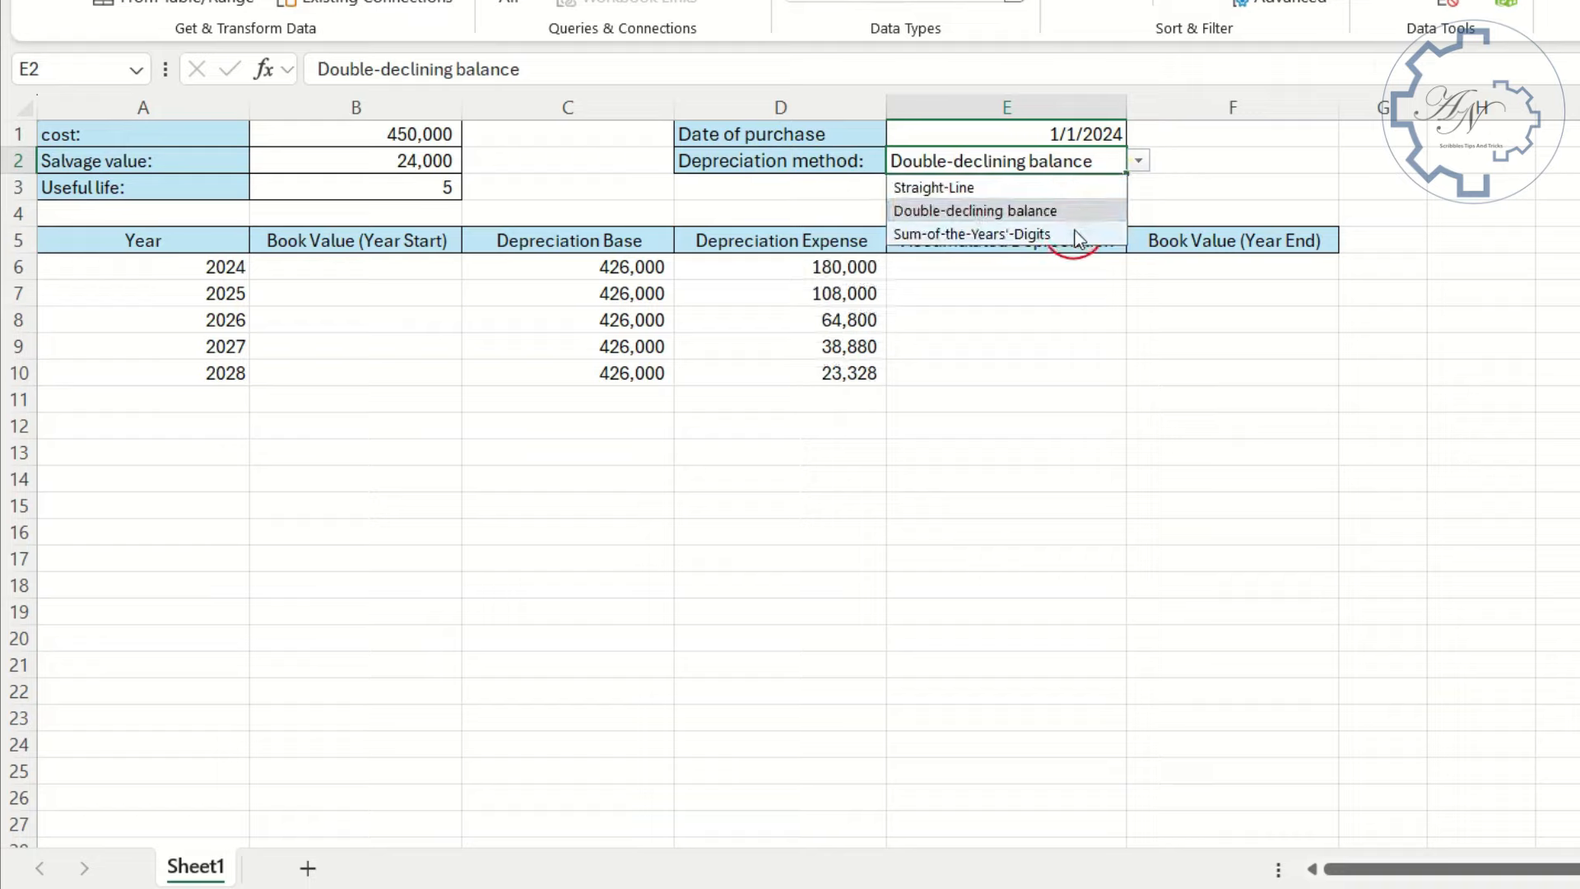
click(1076, 233)
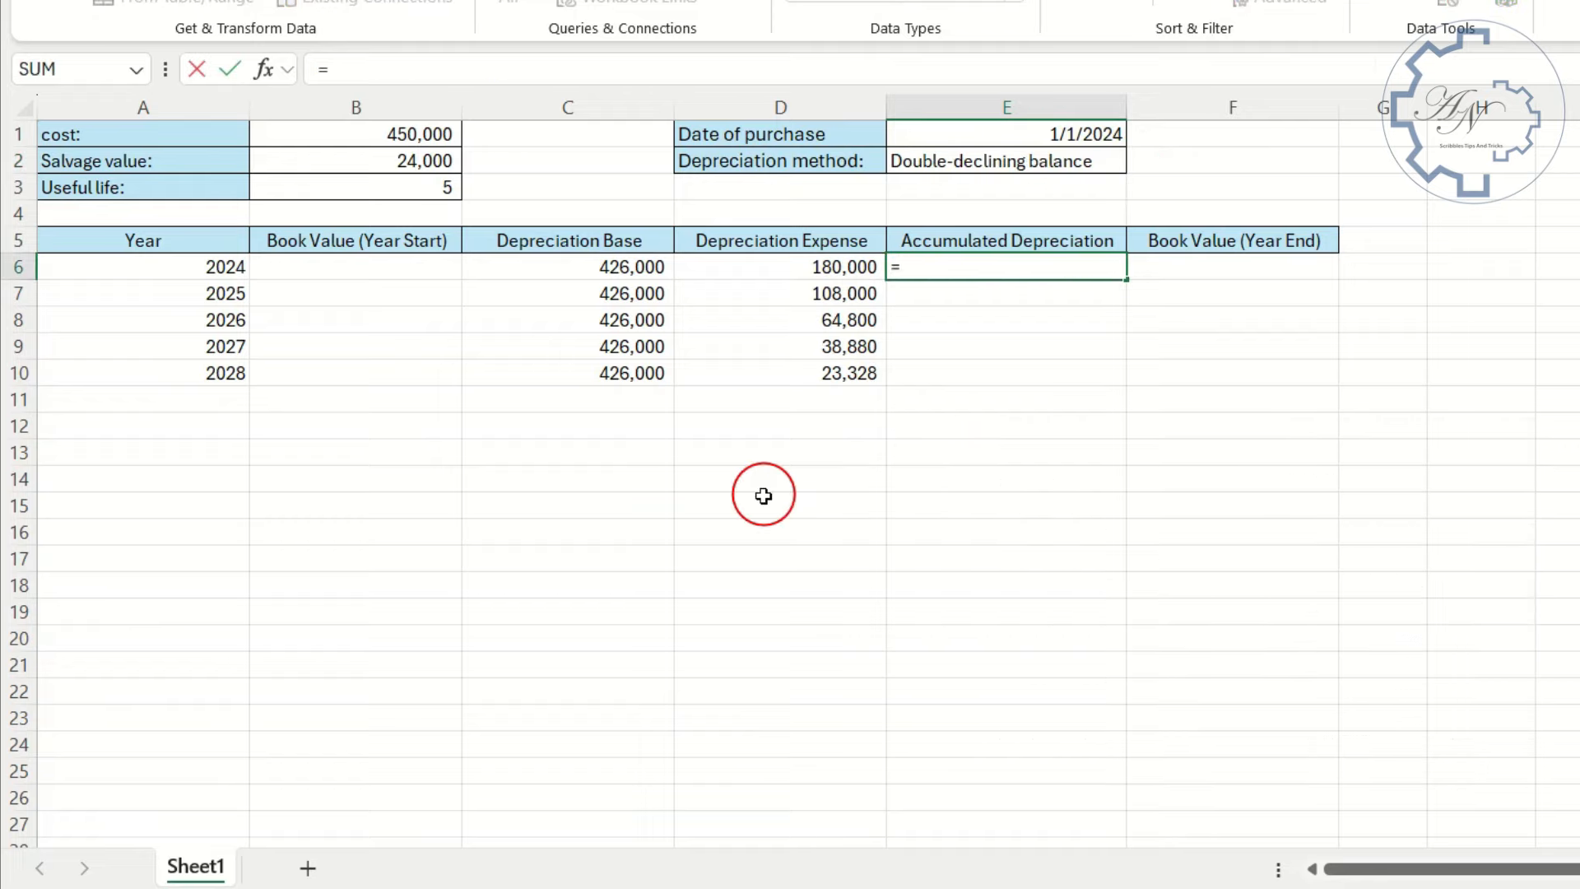
Fill Accumulated Depreciation from E6 with the spilled running-total formula =SUMIFS(D6#,A6#,"<="&A6#).
text(sum)
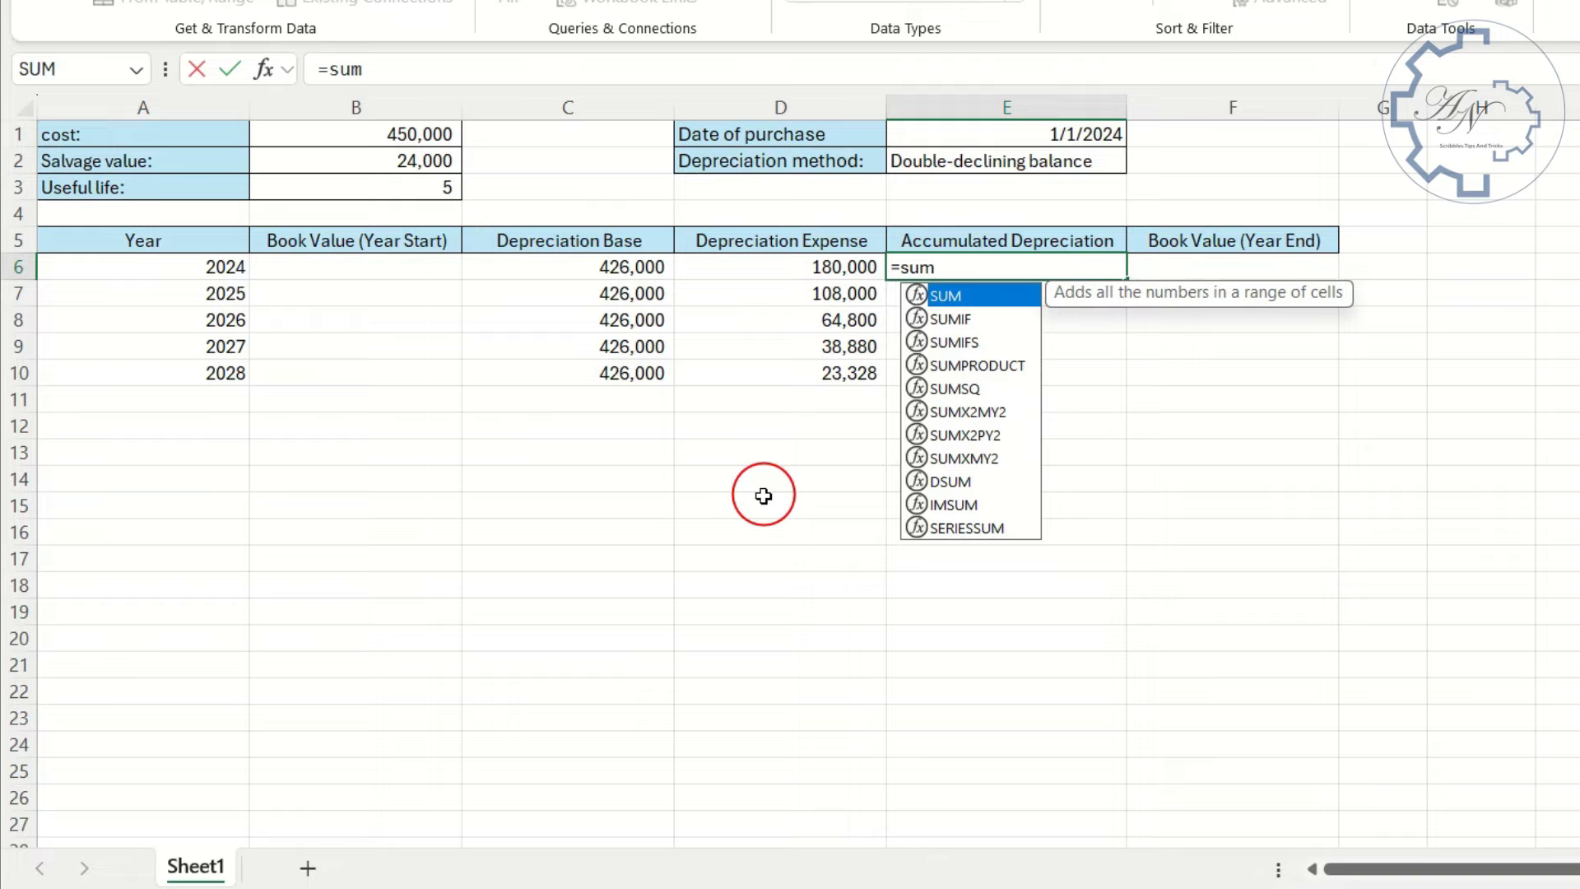
double_click(974, 346)
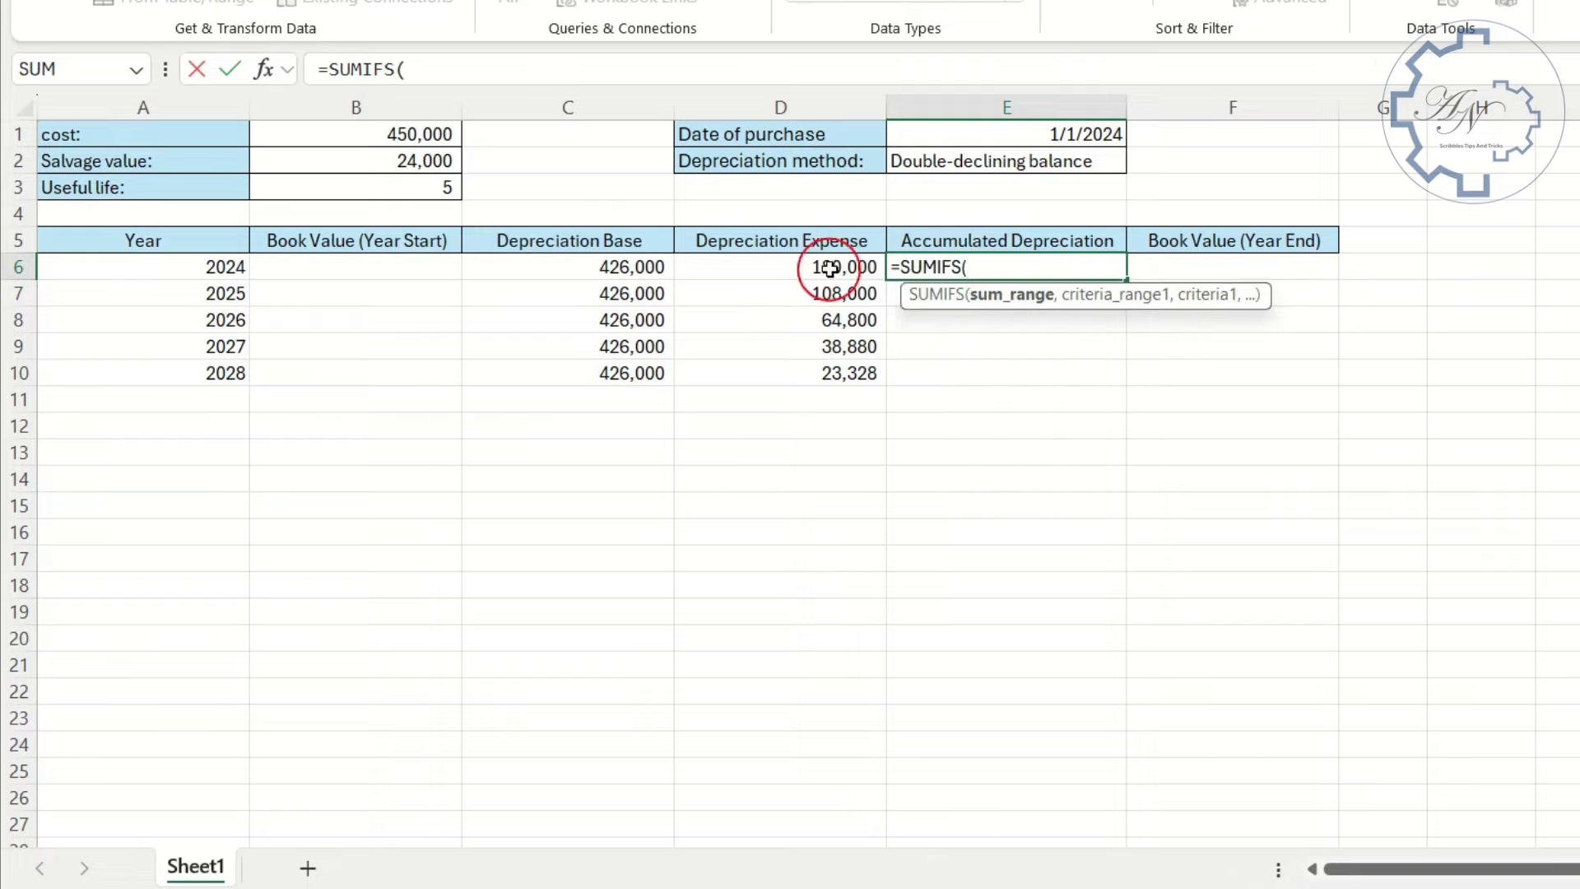
drag(829, 267, 827, 372)
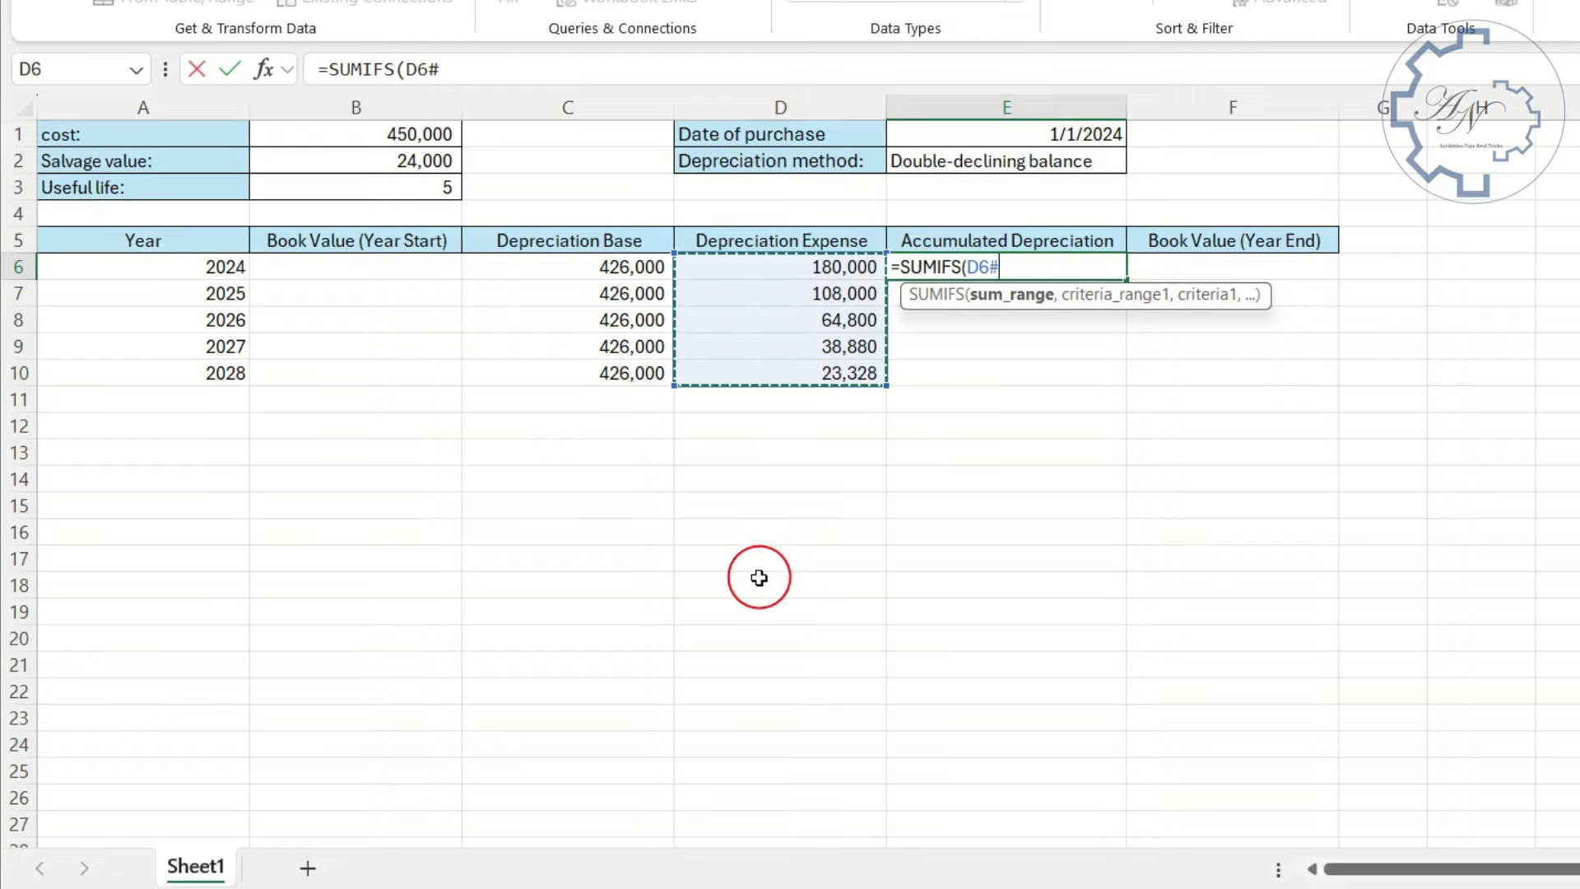
text(,)
drag(187, 269, 202, 361)
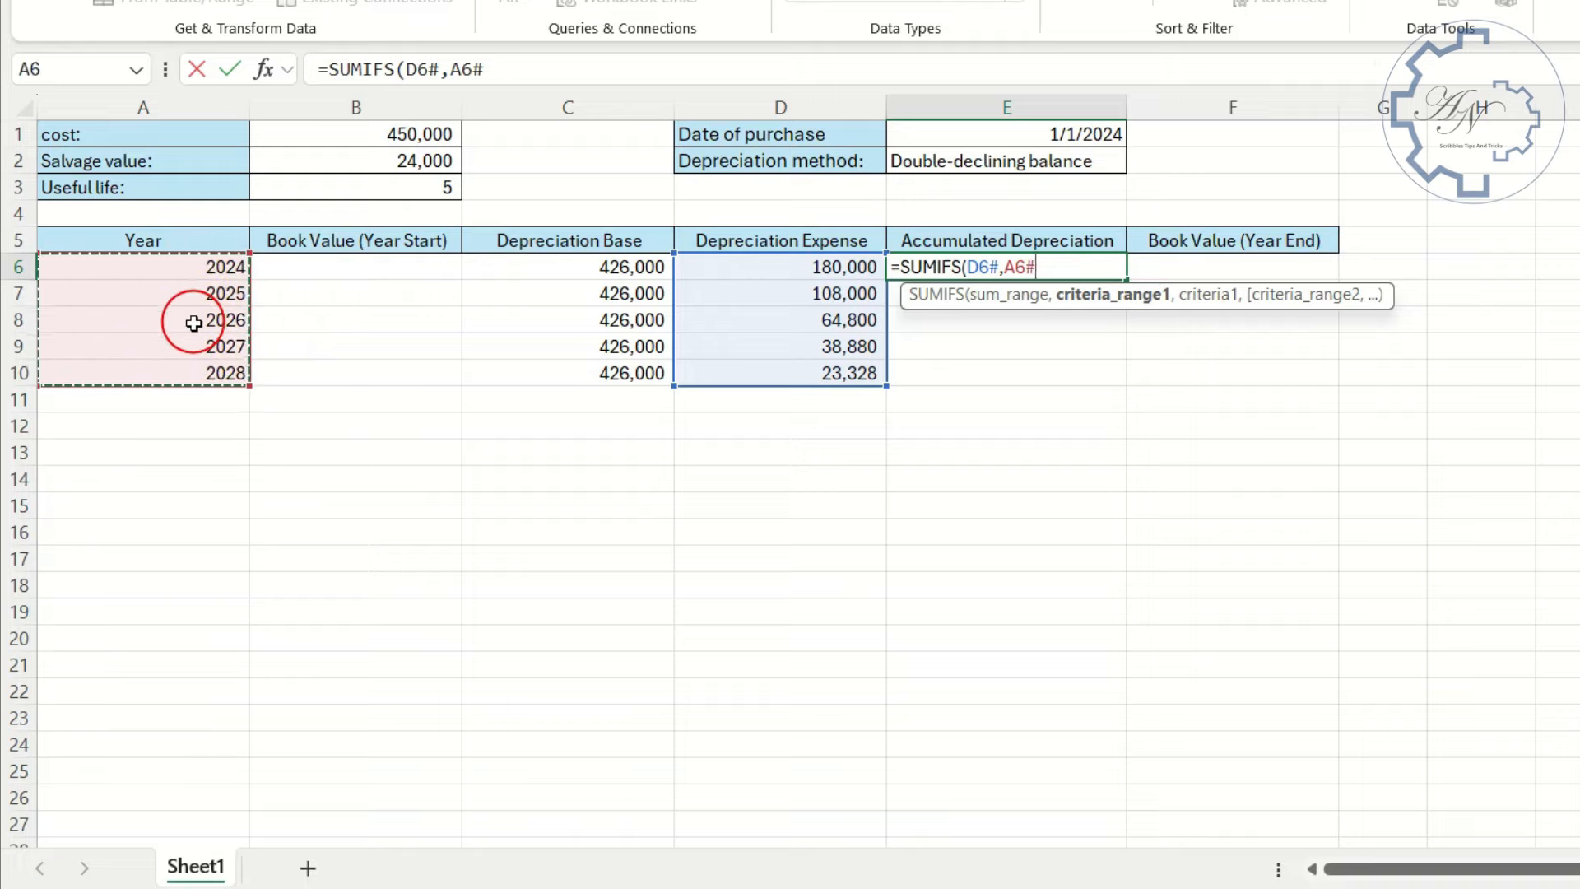
text(,"<="&)
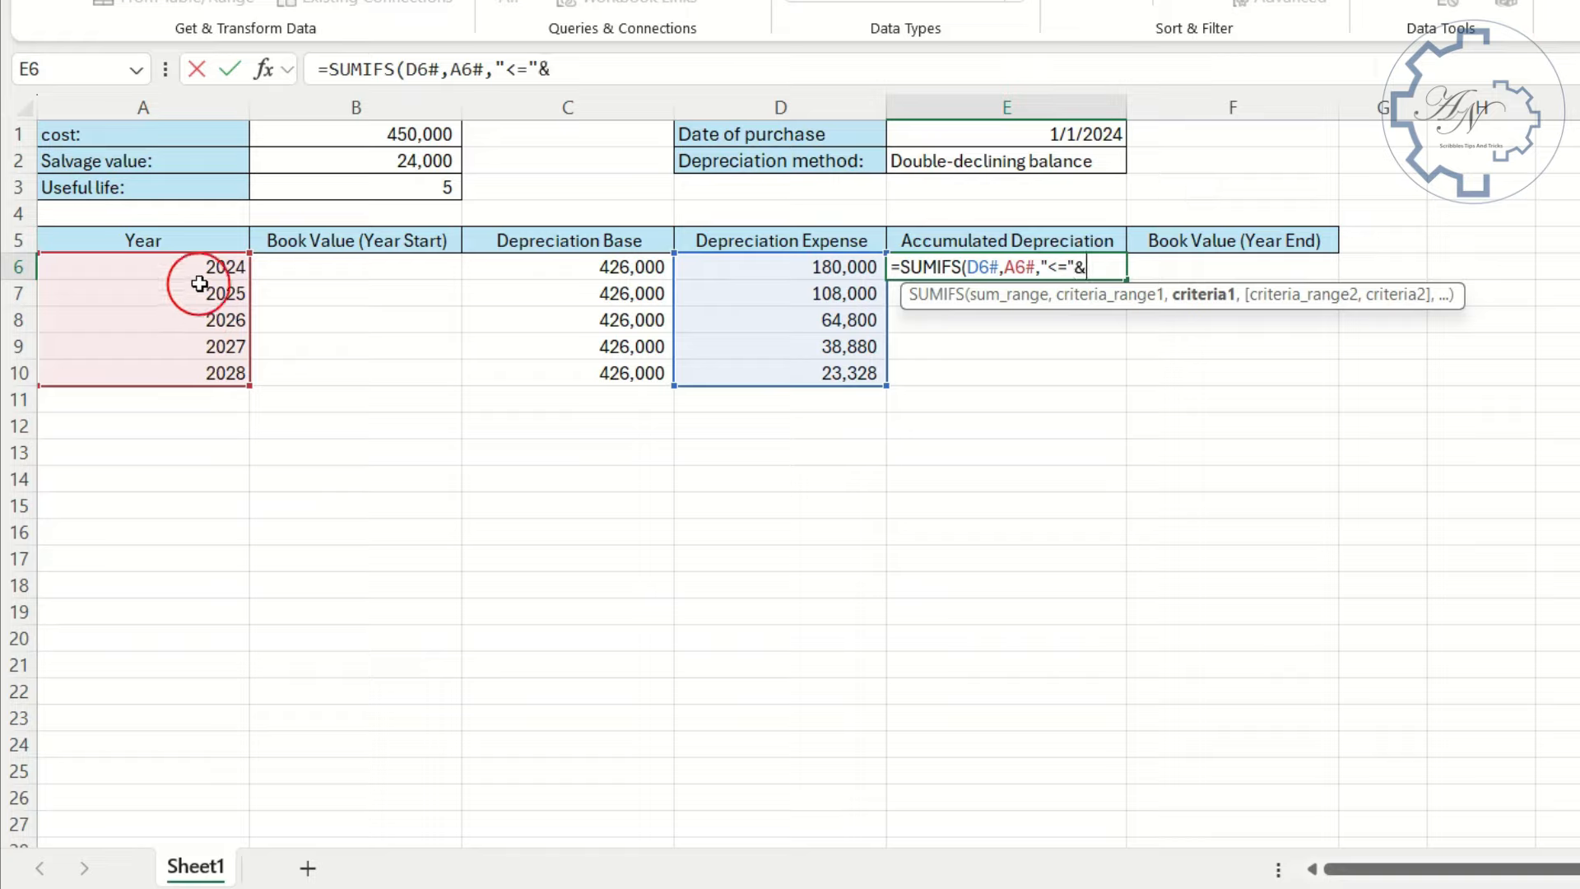
drag(199, 277, 200, 382)
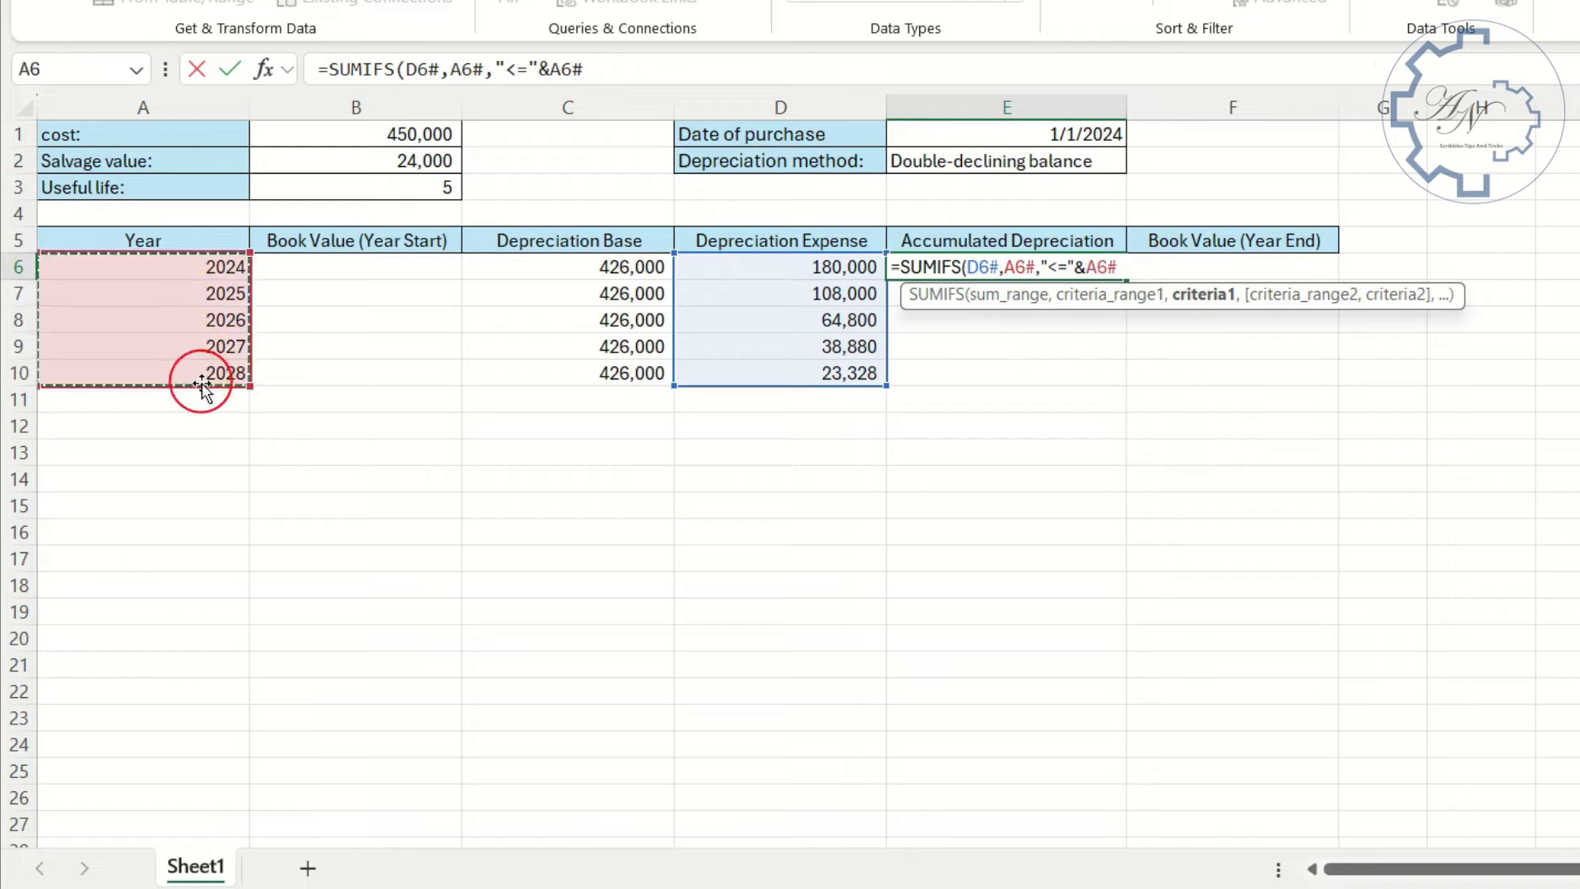
key(Return)
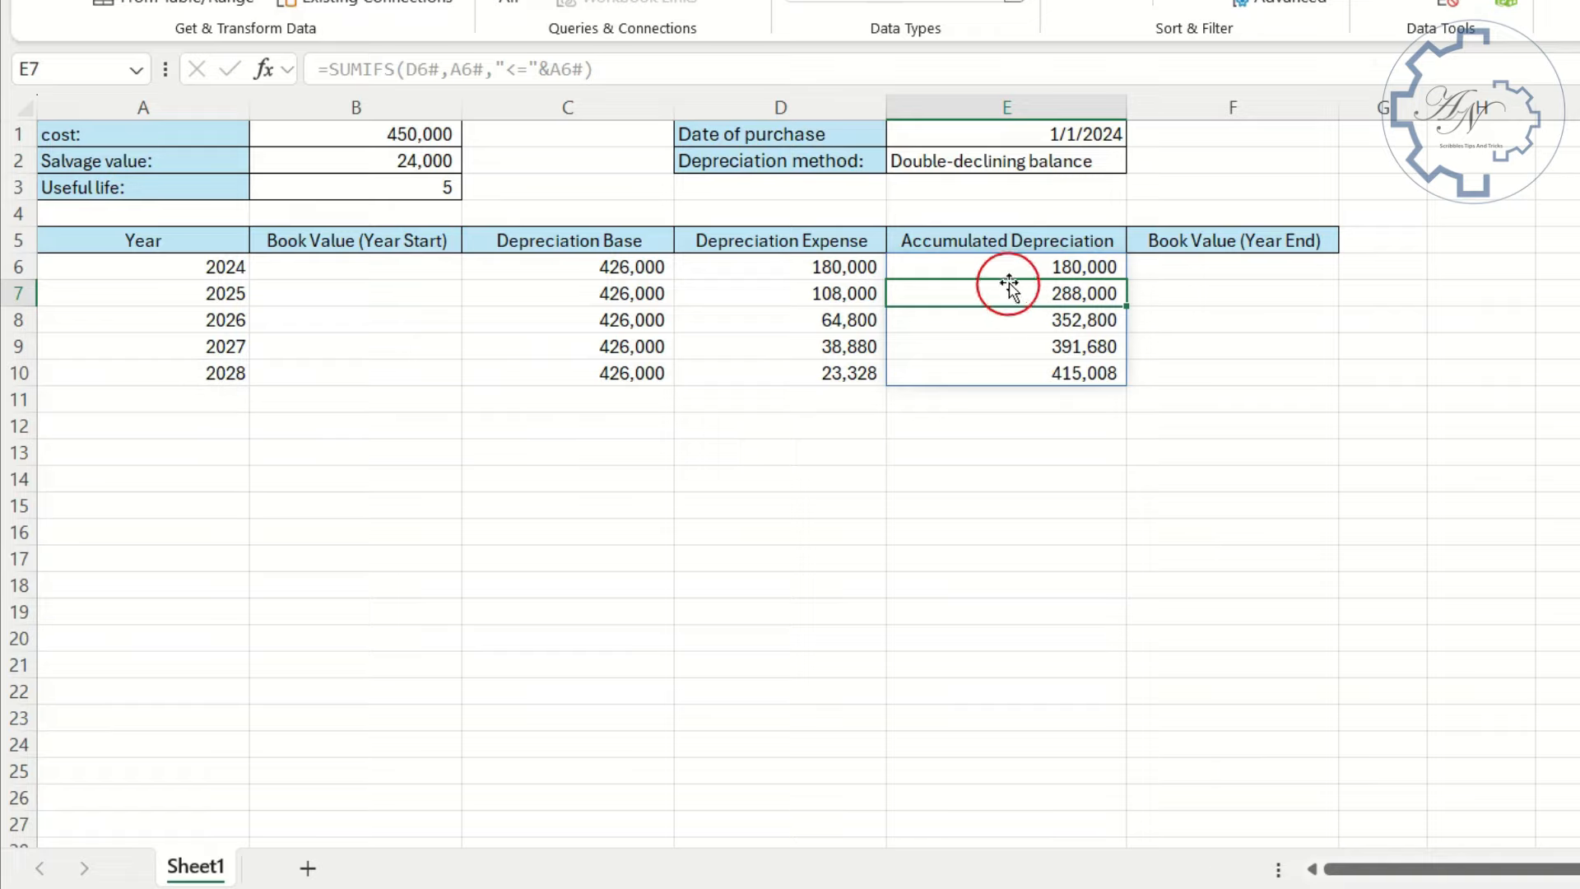
Calculate Book Value (Year End) in F6 as cost minus the spilled accumulated depreciation, using =B1-E6#.
click(1187, 271)
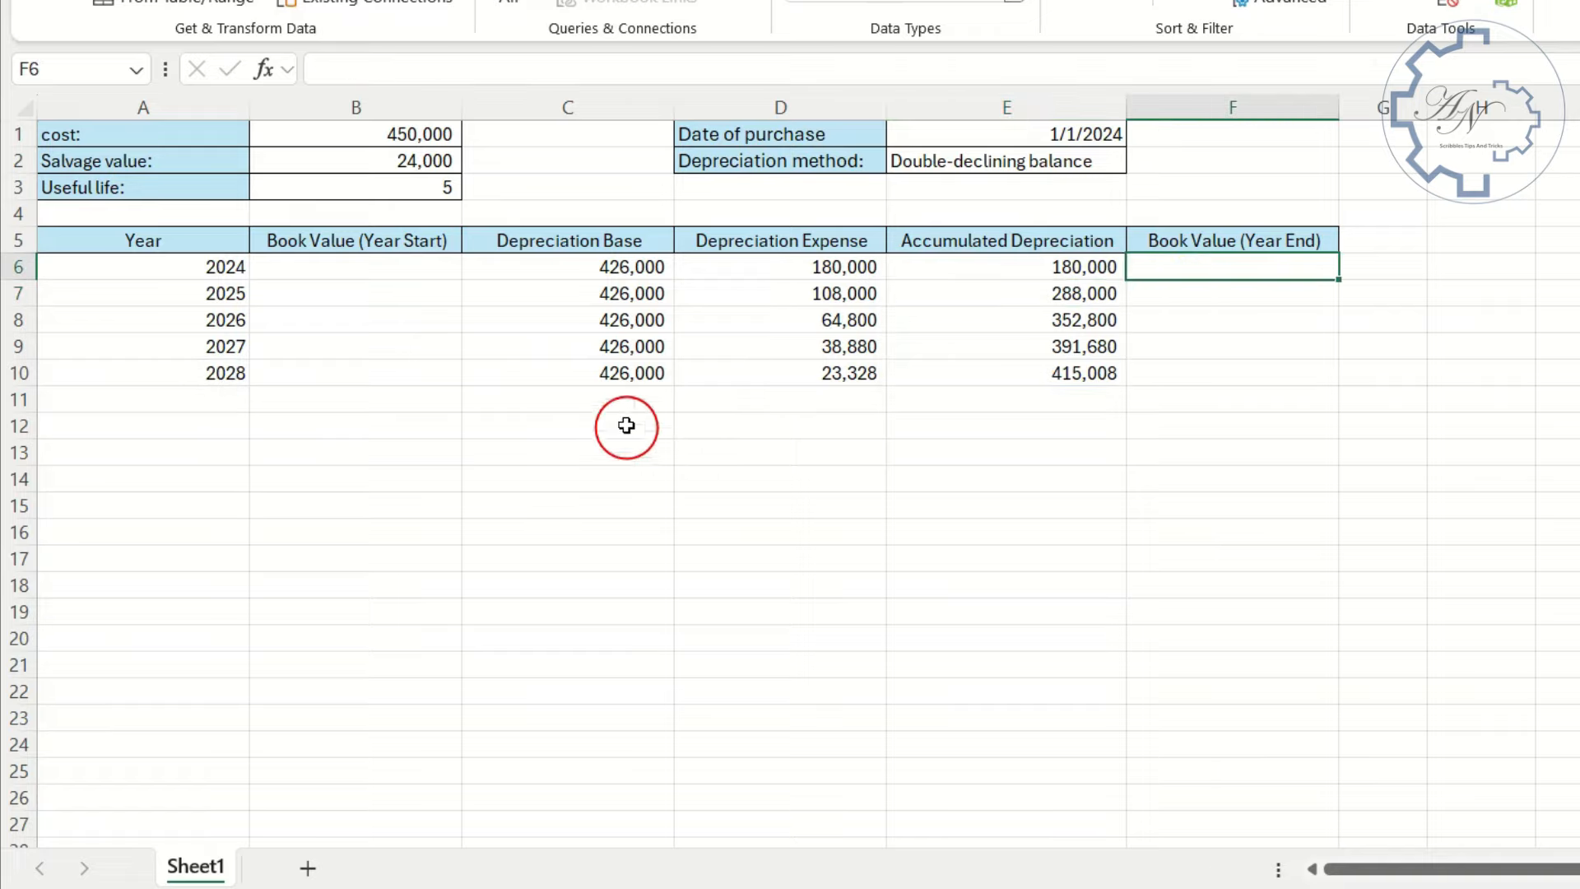
text(=)
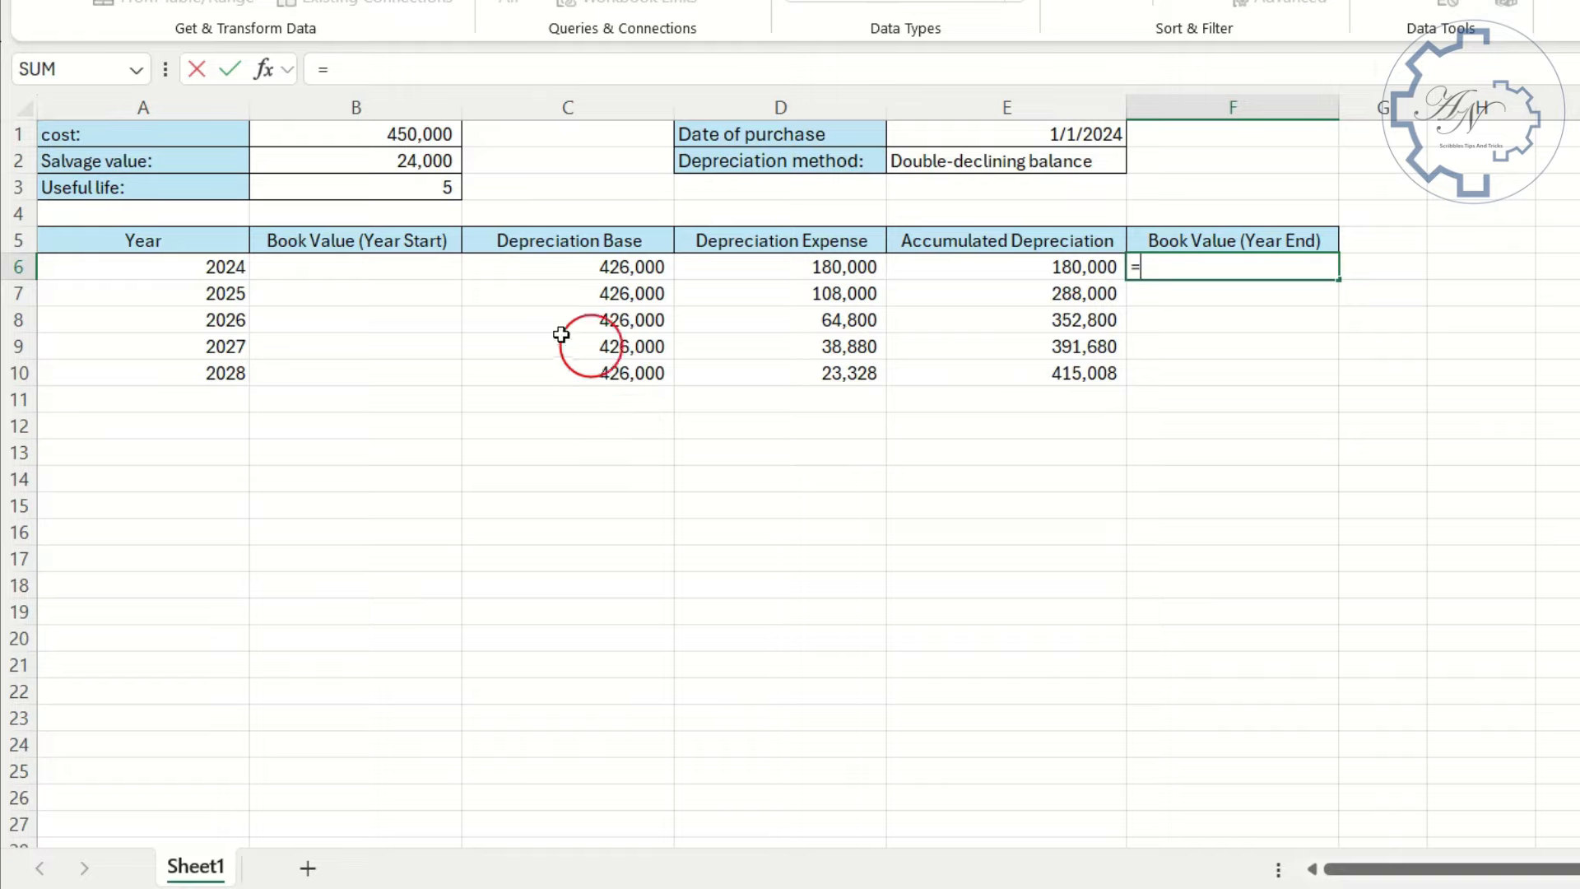
click(422, 134)
text(-)
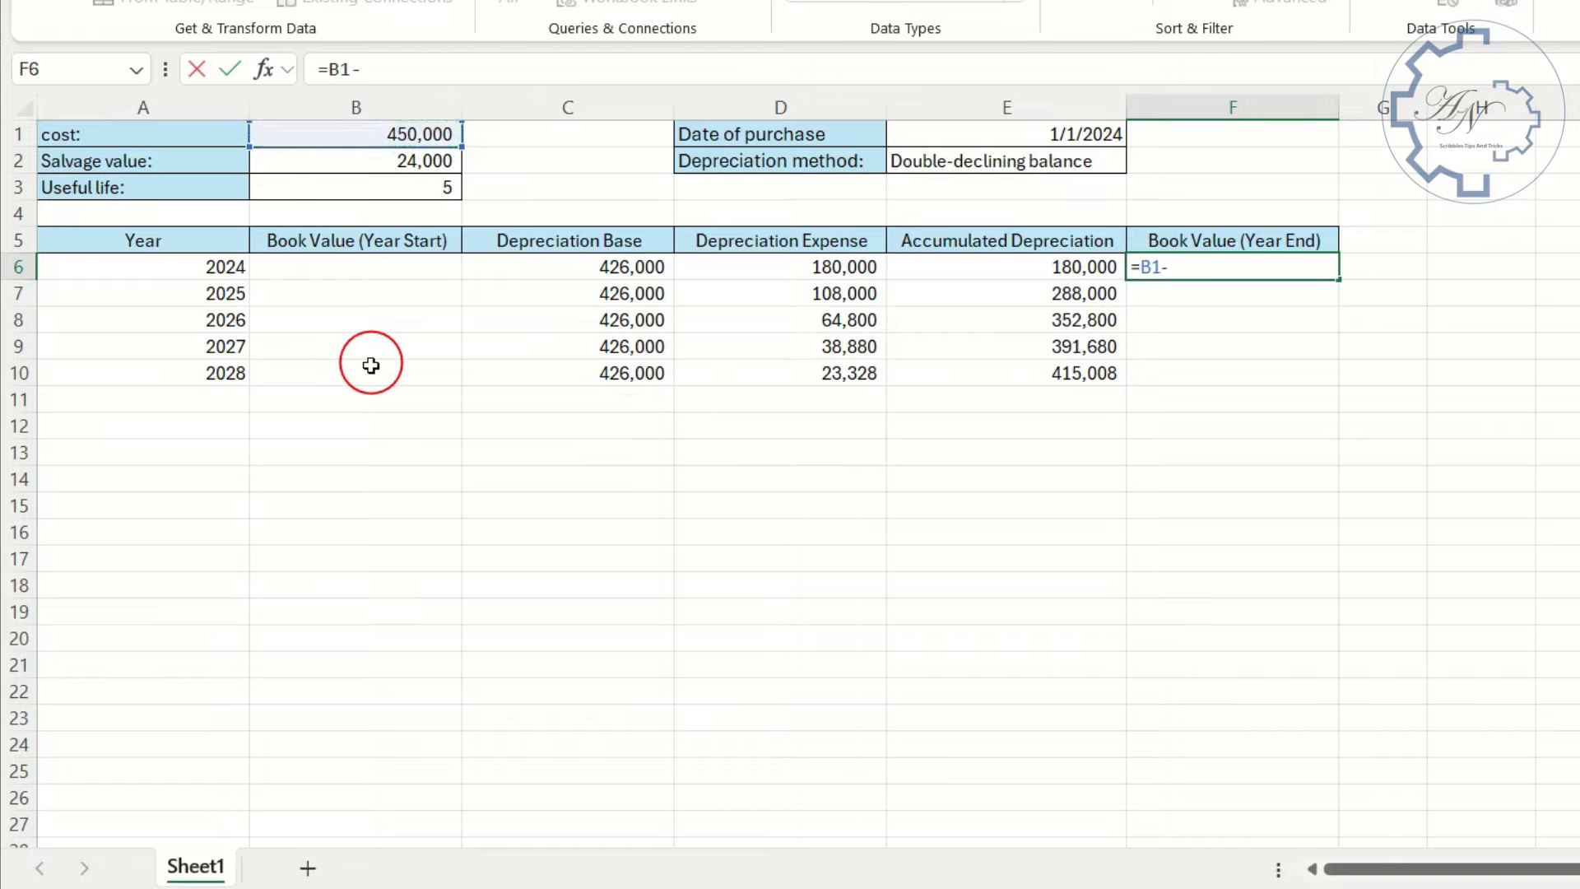
drag(1029, 267, 1025, 386)
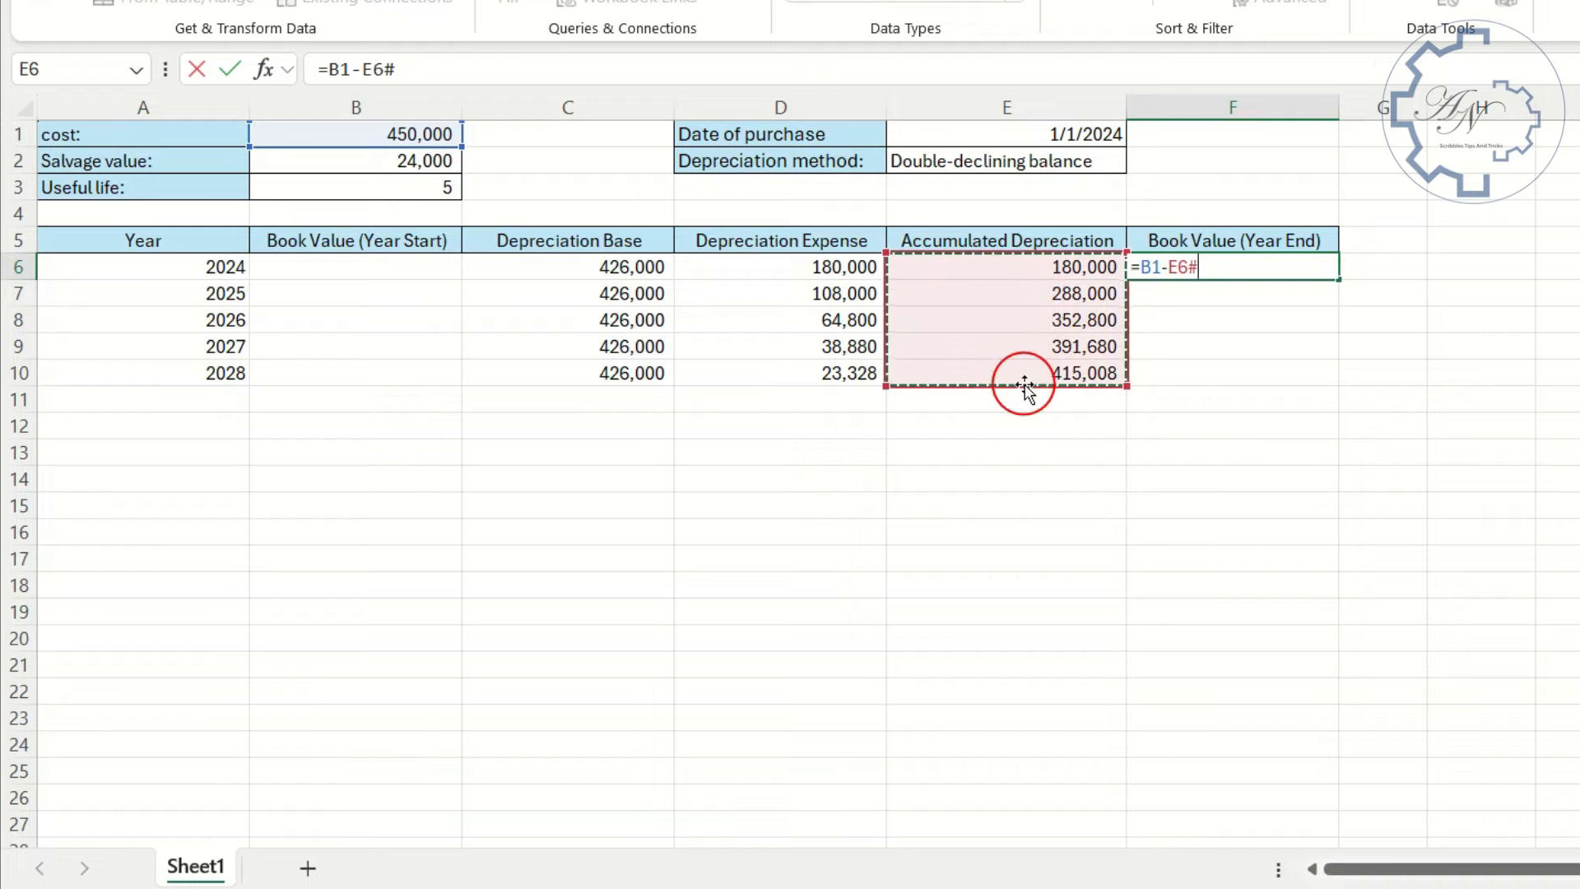
key(ctrl+Return)
click(417, 290)
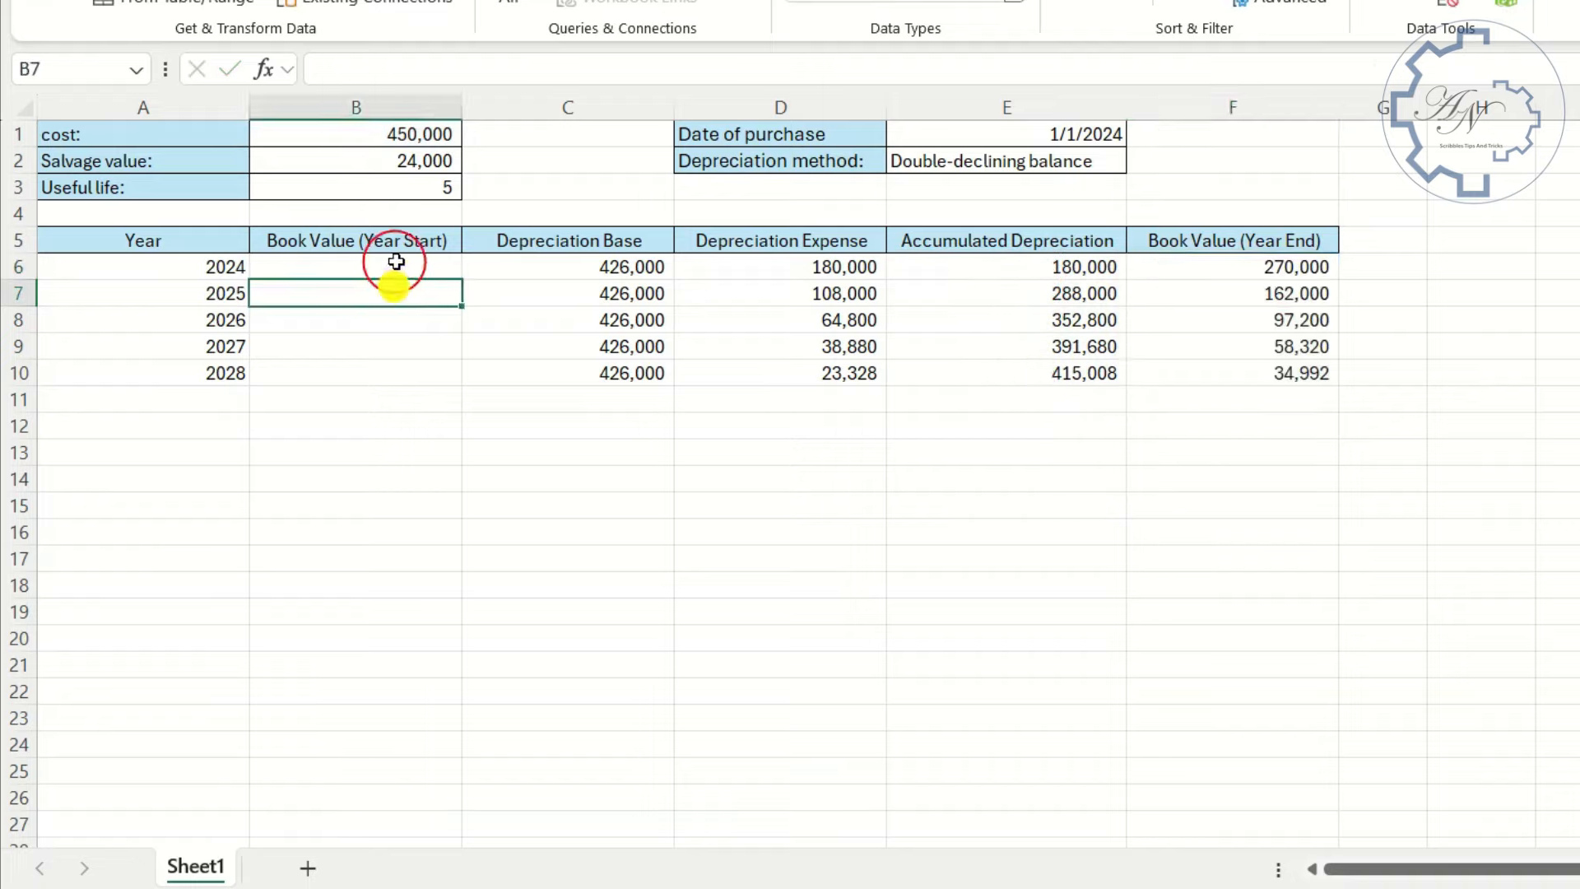